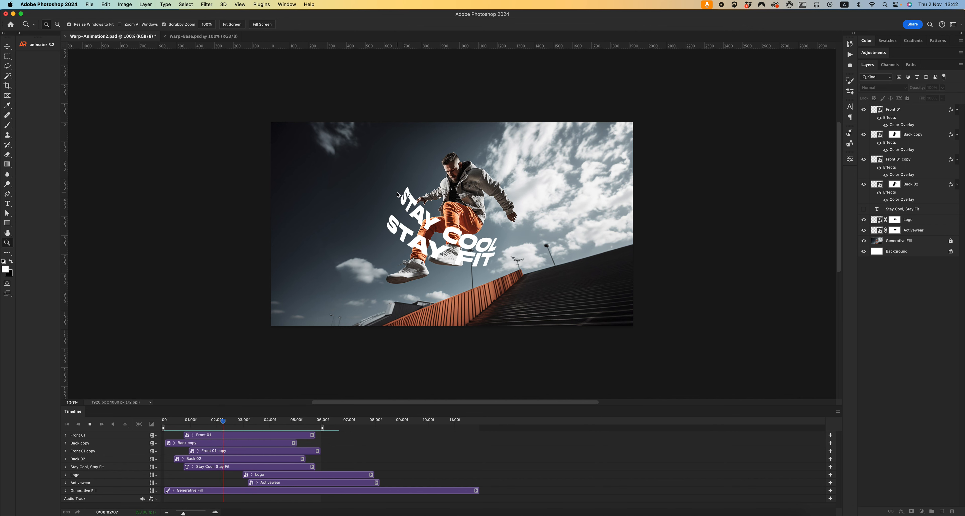
# - Stop the timeline preview and switch to the Warp-Base.psd document with no layer selected
pyautogui.press('space')
pyautogui.click(207, 39)
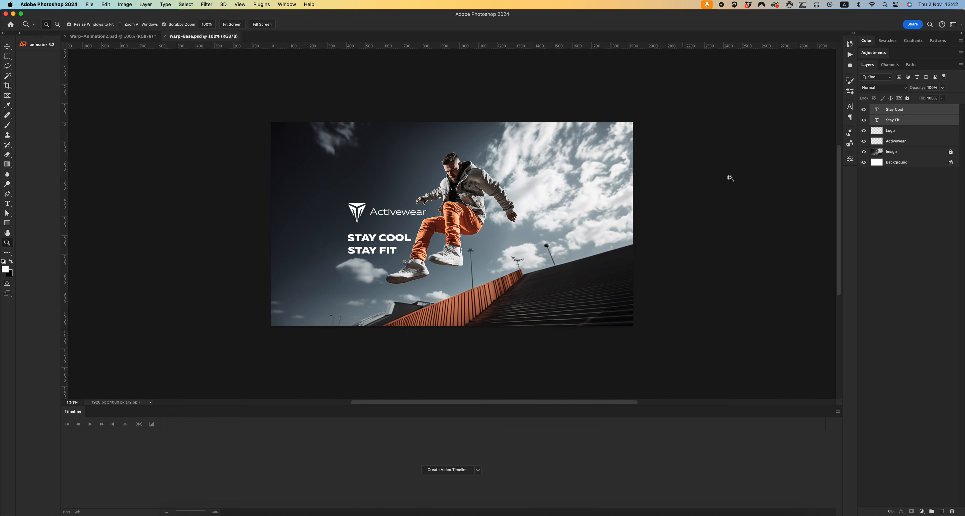
pyautogui.press('v')
pyautogui.click(365, 213)
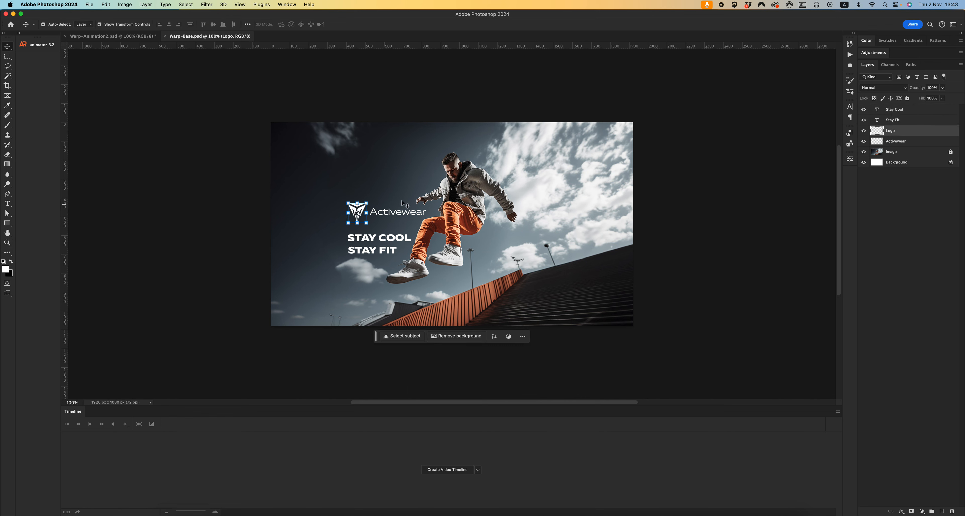
pyautogui.press('super+alt+a')
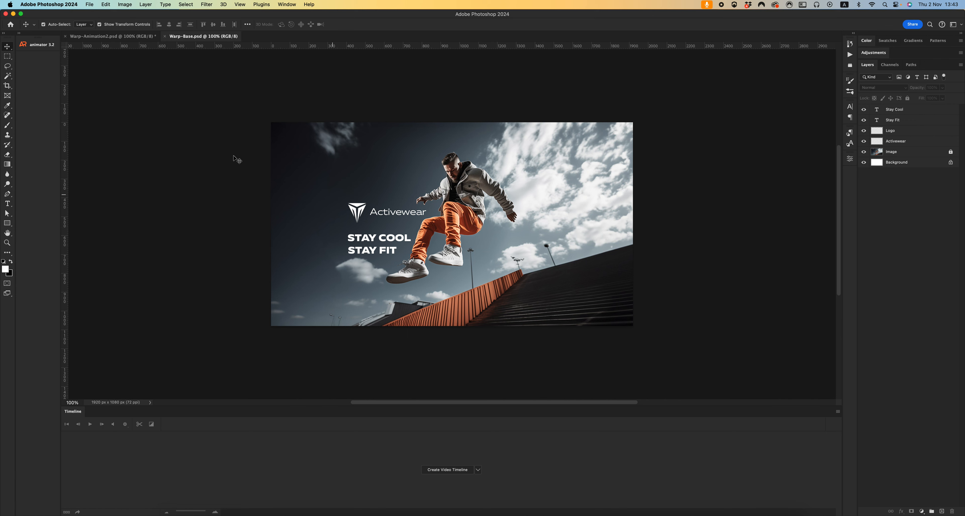
# - Expand the Animator plugin and create a video timeline with a frame rate of 30 fps
pyautogui.click(20, 36)
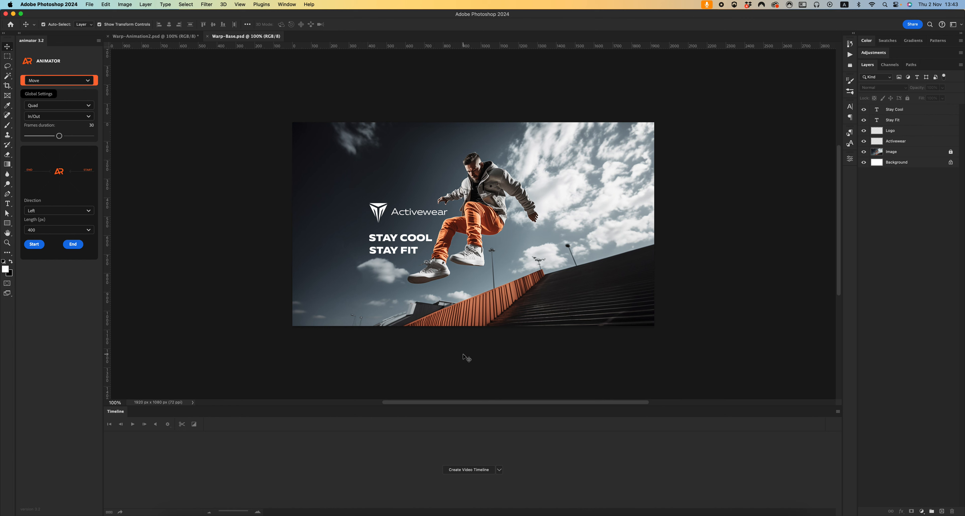
pyautogui.click(468, 469)
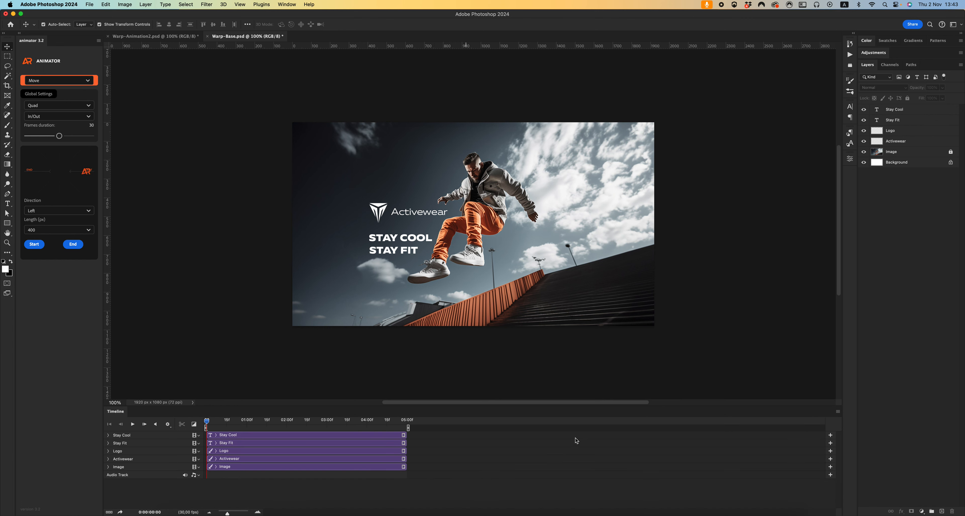
pyautogui.click(838, 412)
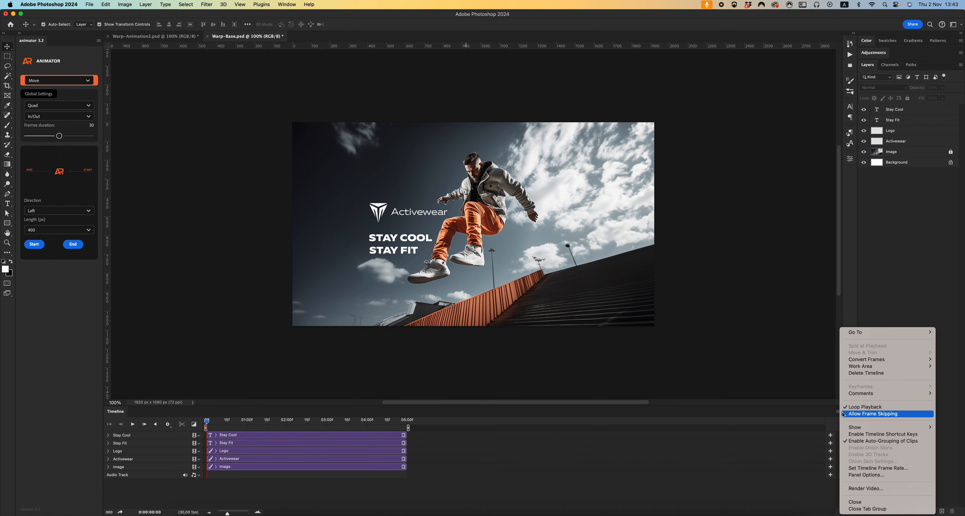
pyautogui.click(867, 469)
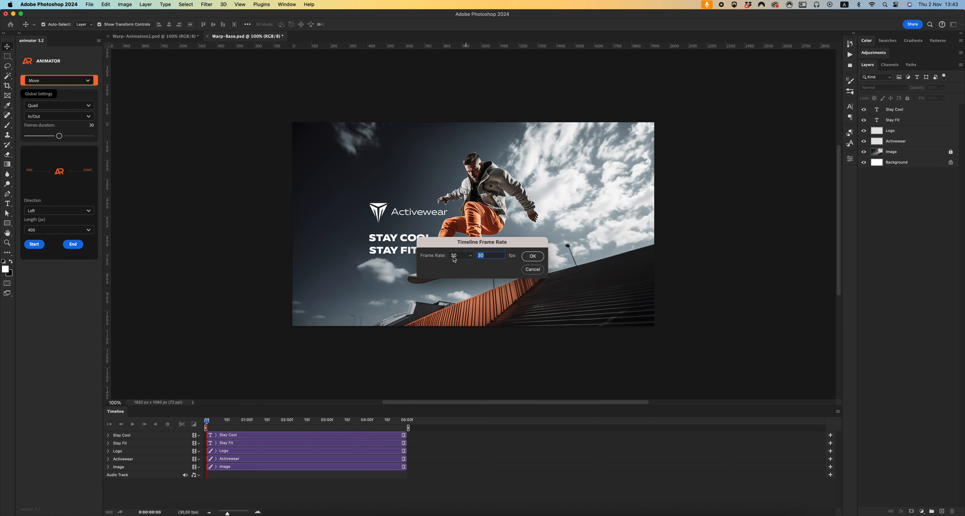
pyautogui.click(534, 256)
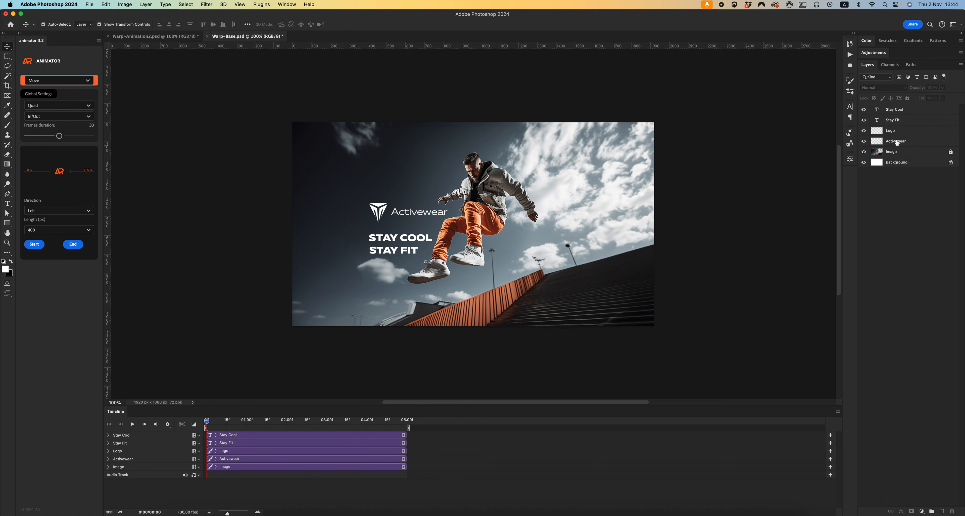
# - Move the Stay Cool and Stay Fit texts together to the lower left of the image and hide the Logo and Activewear layers
pyautogui.click(400, 236)
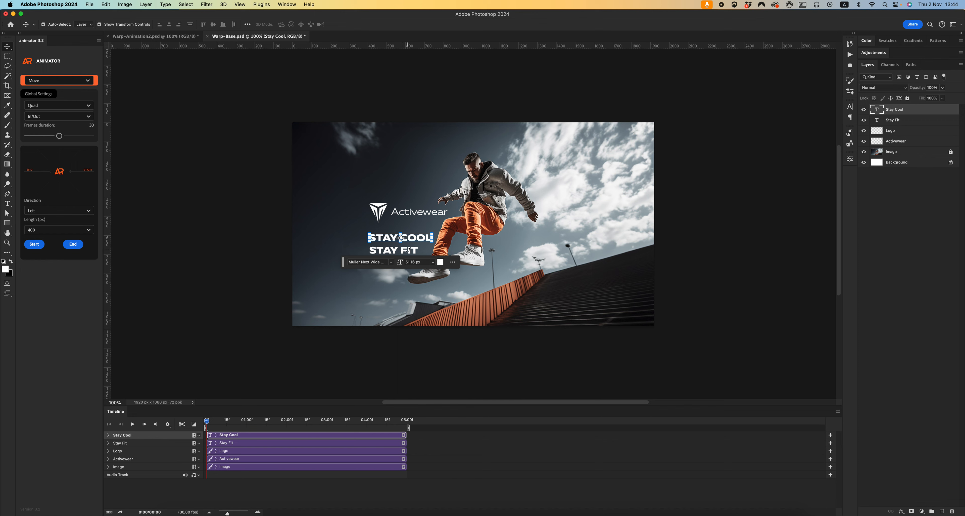
pyautogui.keyDown('shift'); pyautogui.click(415, 254); pyautogui.keyUp('shift')
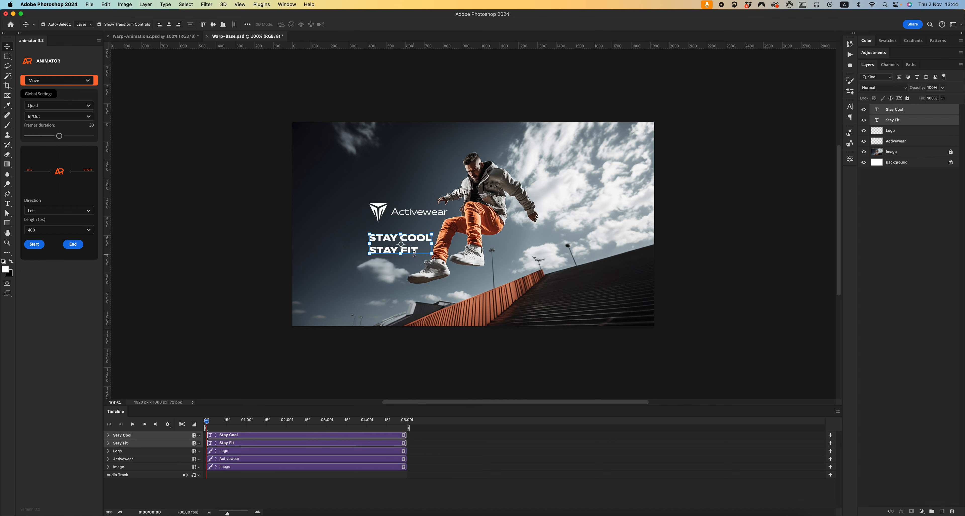
pyautogui.moveTo(419, 240); pyautogui.dragTo(391, 278)
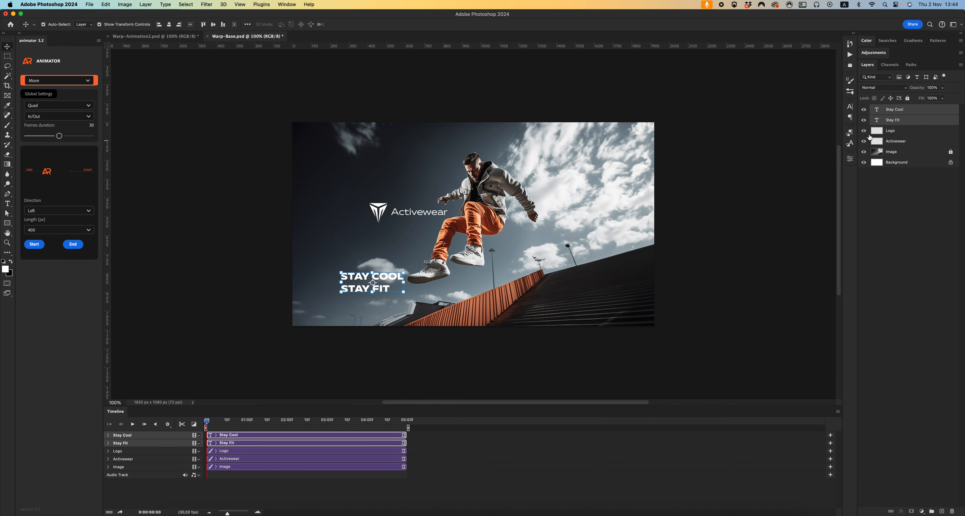
pyautogui.moveTo(864, 131); pyautogui.dragTo(864, 142)
# - Create a white 1000 × 200 px rectangle above the Activewear layer and center it on the canvas
pyautogui.click(899, 142)
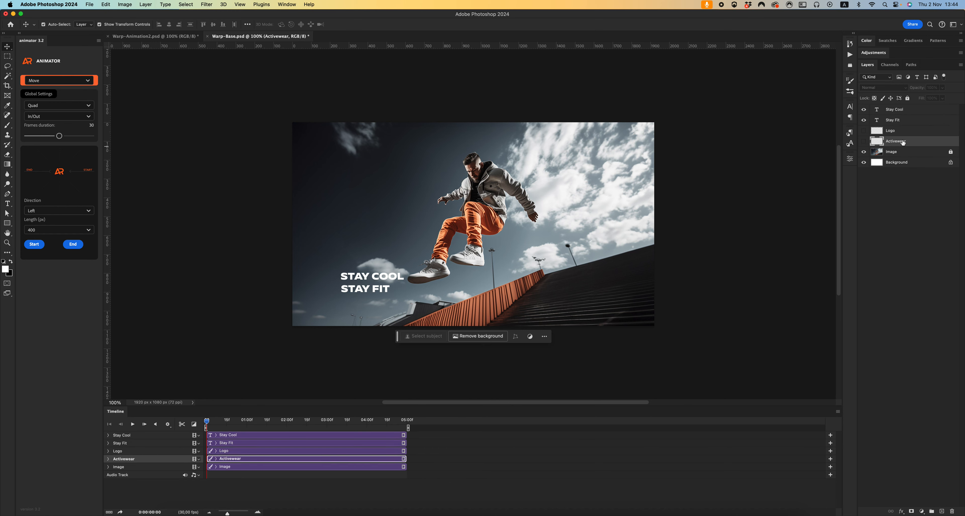
pyautogui.press('u')
pyautogui.click(408, 212)
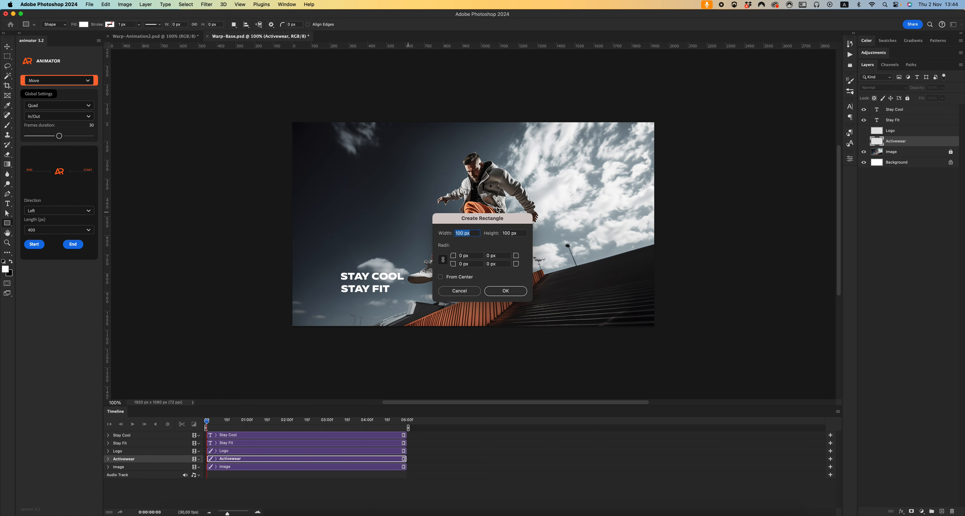
pyautogui.write('100')
pyautogui.press('Tab')
pyautogui.write('200')
pyautogui.click(506, 291)
pyautogui.press('v')
pyautogui.moveTo(474, 235); pyautogui.dragTo(511, 224)
# - Recolor the Stay Cool text to near-black 050505 and enlarge it to about 122 px, centered over the white rectangle
pyautogui.click(389, 280)
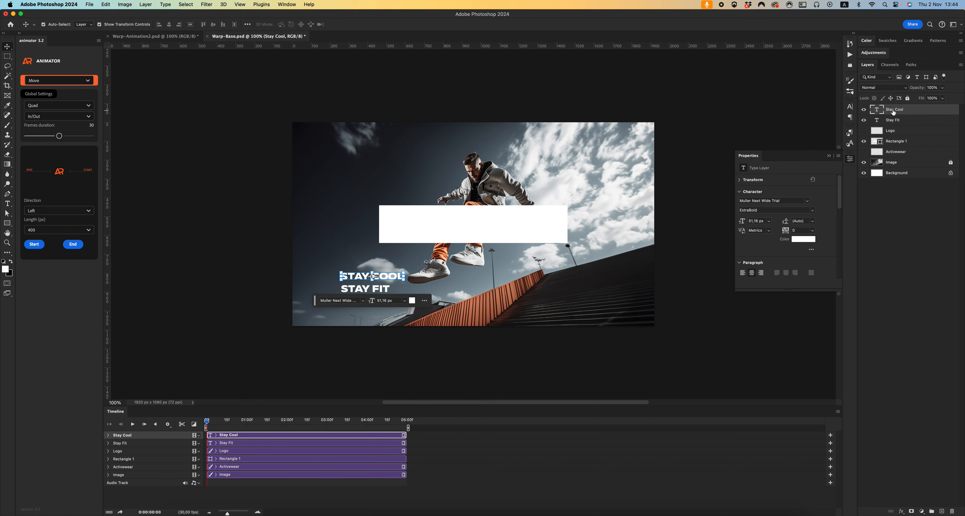
pyautogui.click(804, 239)
pyautogui.click(661, 427)
pyautogui.moveTo(662, 428); pyautogui.dragTo(661, 462)
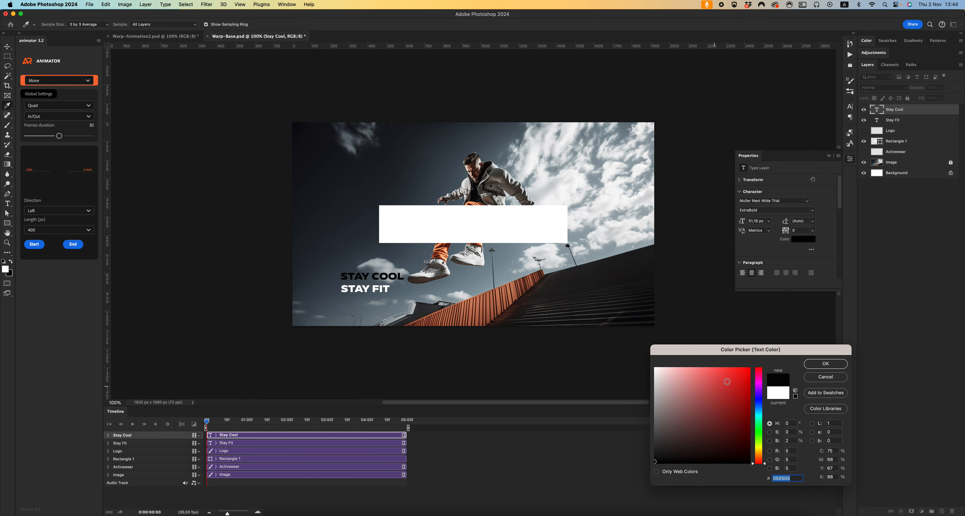
pyautogui.click(826, 363)
pyautogui.moveTo(406, 273); pyautogui.dragTo(548, 211)
pyautogui.press('Return')
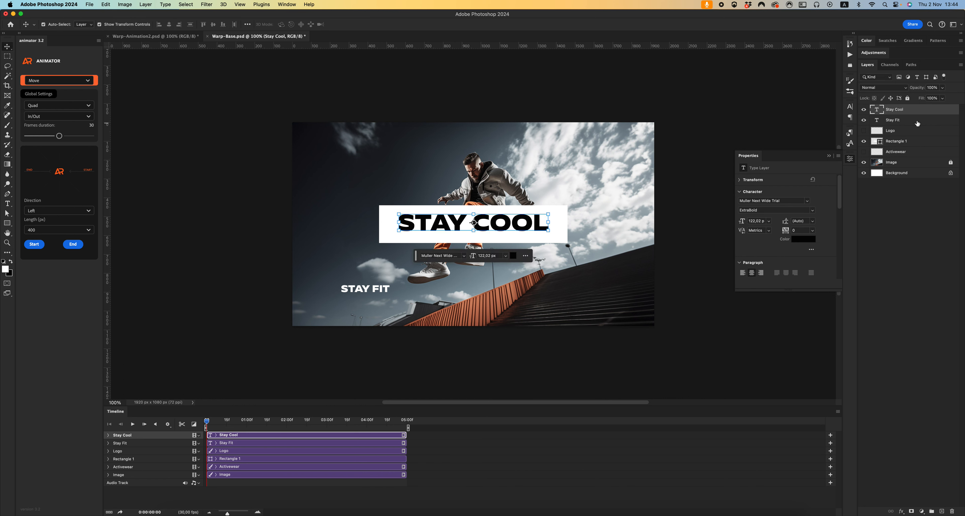
# - Place Rectangle 1 directly below the Stay Cool layer and convert the two into one smart object
pyautogui.moveTo(903, 141); pyautogui.dragTo(904, 119)
pyautogui.keyDown('shift'); pyautogui.click(904, 109); pyautogui.keyUp('shift')
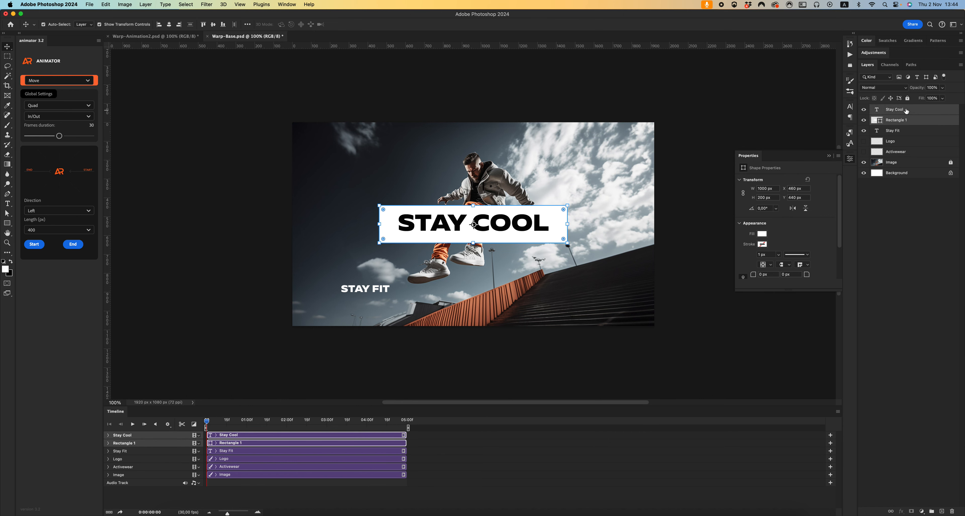
pyautogui.rightClick(905, 110)
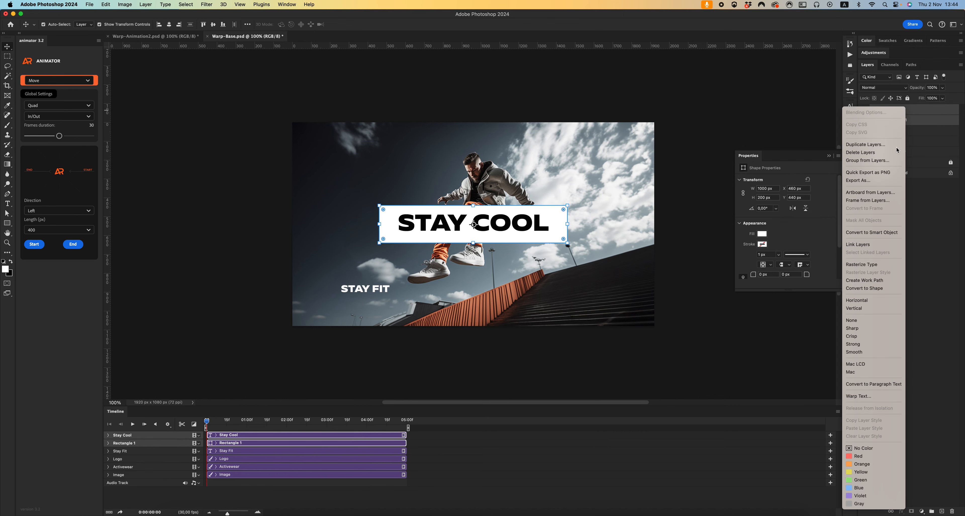
pyautogui.click(880, 233)
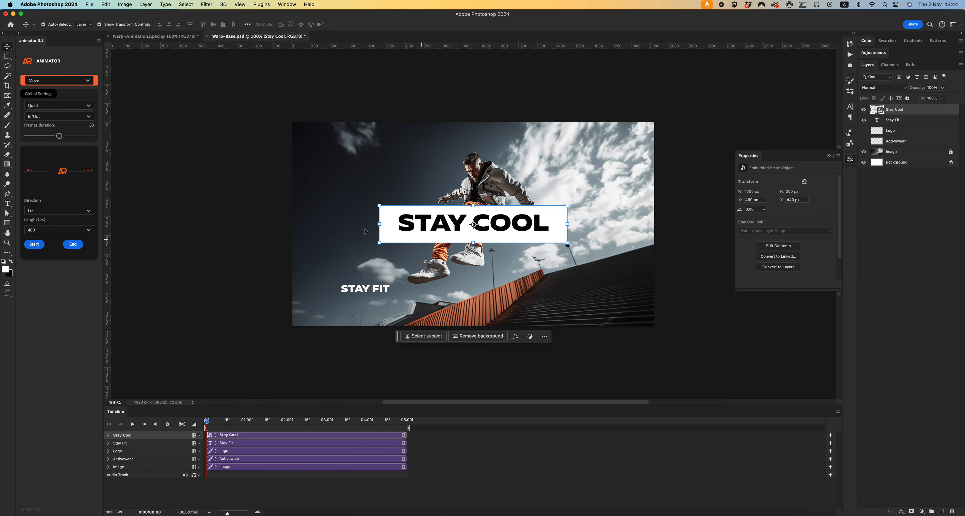
# - Apply a Move start animation to the Stay Cool smart object with direction Right and length 1000 px
pyautogui.click(70, 211)
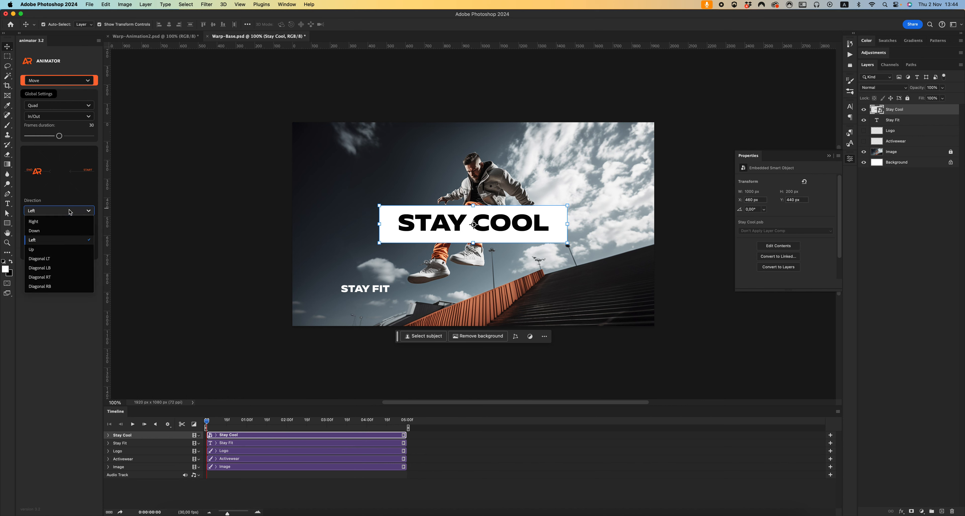
pyautogui.click(65, 221)
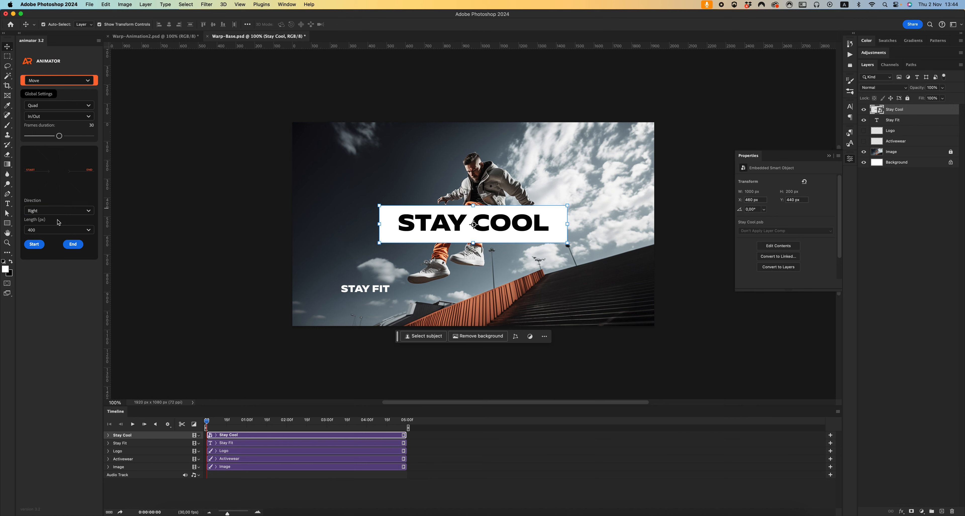
pyautogui.click(55, 233)
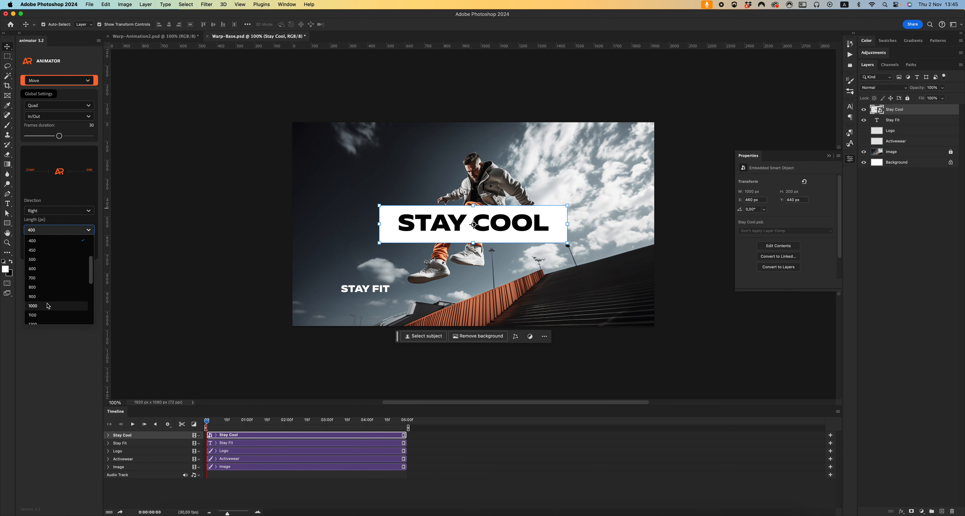
pyautogui.click(48, 305)
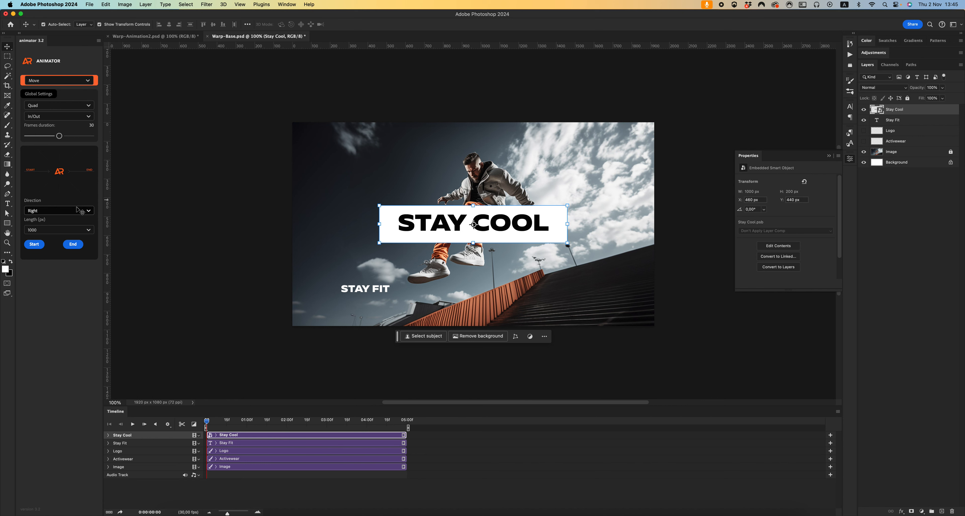
pyautogui.click(109, 435)
pyautogui.click(37, 244)
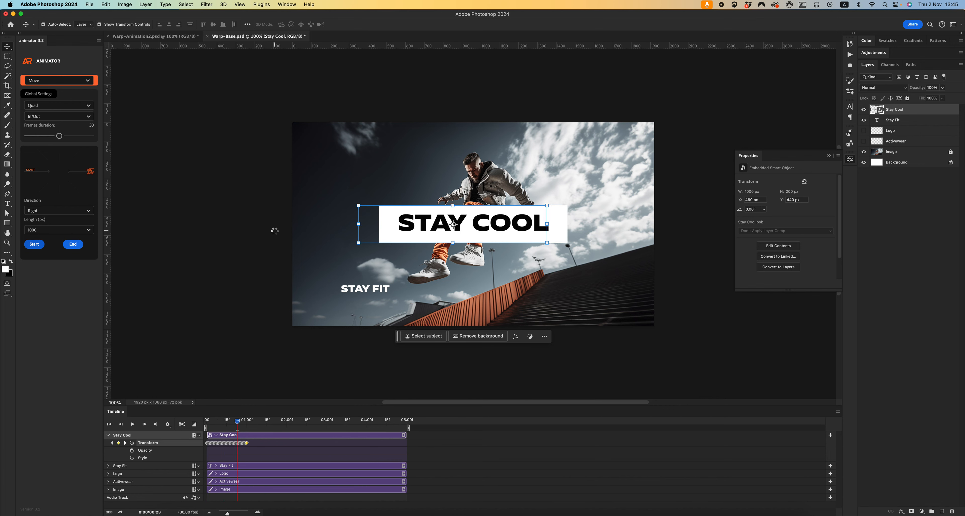
# - Apply the Move end animation to the Stay Cool layer from 02:00 and return the playhead to 01:22
pyautogui.click(288, 429)
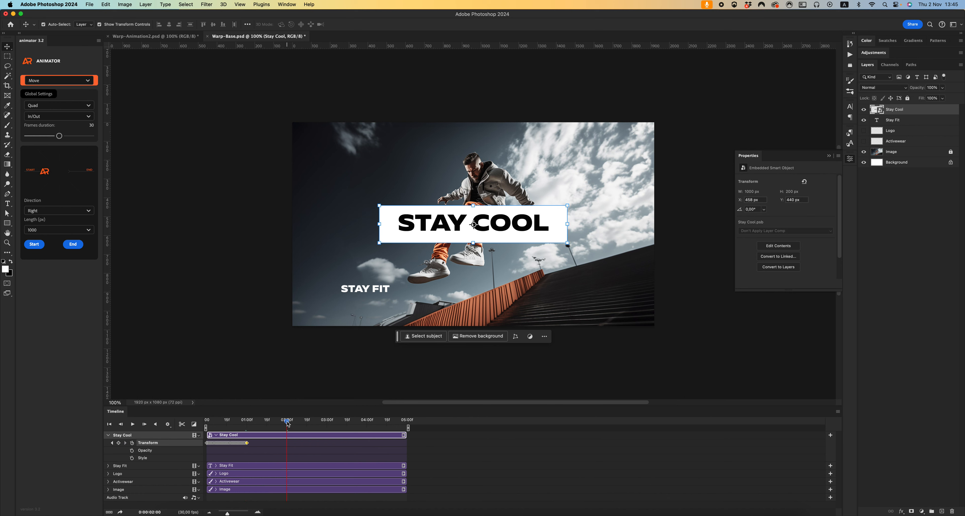
pyautogui.click(73, 244)
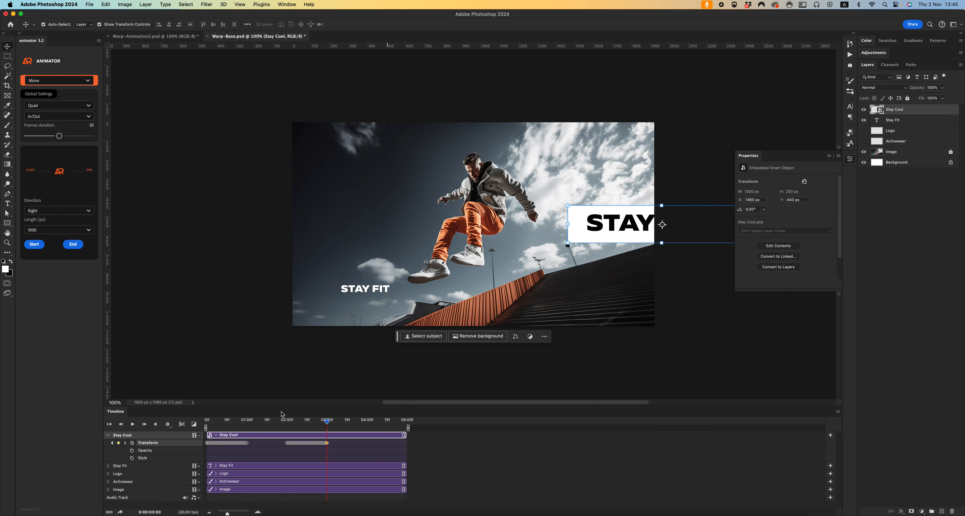
pyautogui.moveTo(325, 423); pyautogui.dragTo(276, 415)
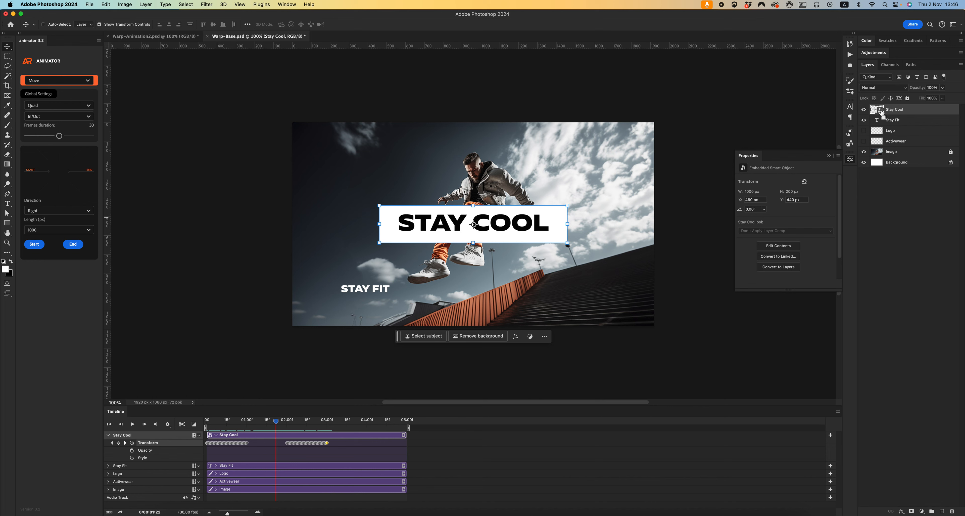
# - Add a layer mask to Stay Cool from the outline of its own content and unlink the mask from the layer
pyautogui.keyDown('super'); pyautogui.click(878, 113); pyautogui.keyUp('super')
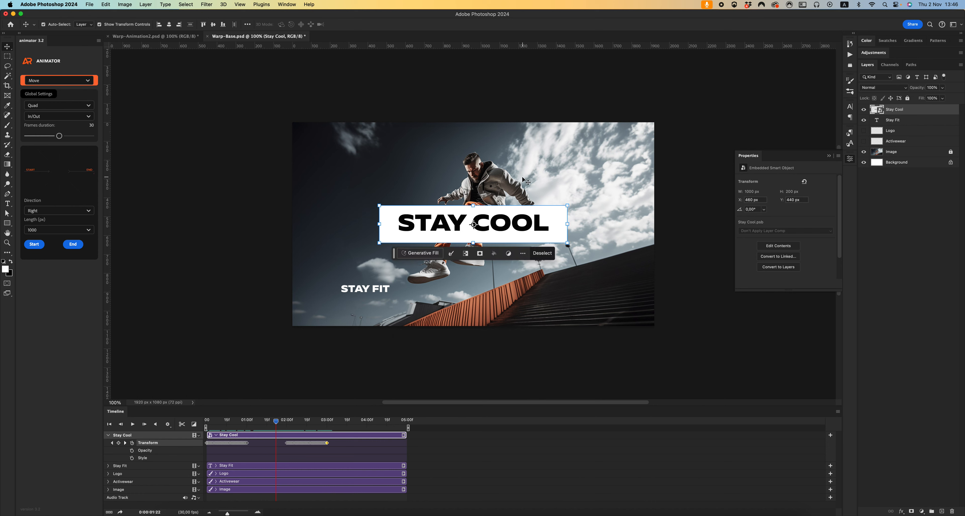
pyautogui.click(912, 511)
pyautogui.click(883, 110)
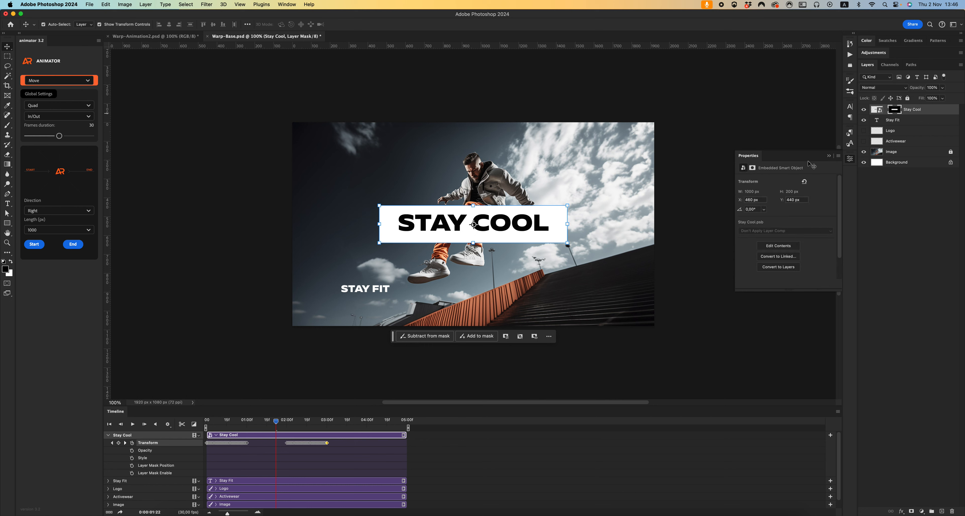
# - Create a second 1000 × 200 px rectangle at 01:15 on the timeline and align it exactly over the Stay Cool banner
pyautogui.moveTo(276, 421)
pyautogui.mouseDown()
pyautogui.moveTo(205, 422)
pyautogui.moveTo(324, 421)
pyautogui.moveTo(266, 422)
pyautogui.mouseUp()
pyautogui.press('u')
pyautogui.click(478, 250)
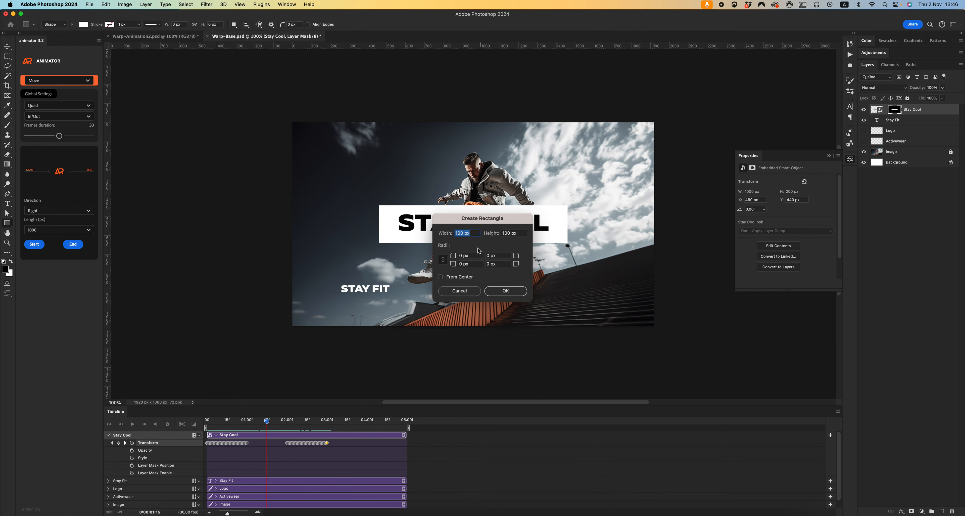
pyautogui.write('1000')
pyautogui.press('Tab')
pyautogui.write('200')
pyautogui.press('Return')
pyautogui.press('v')
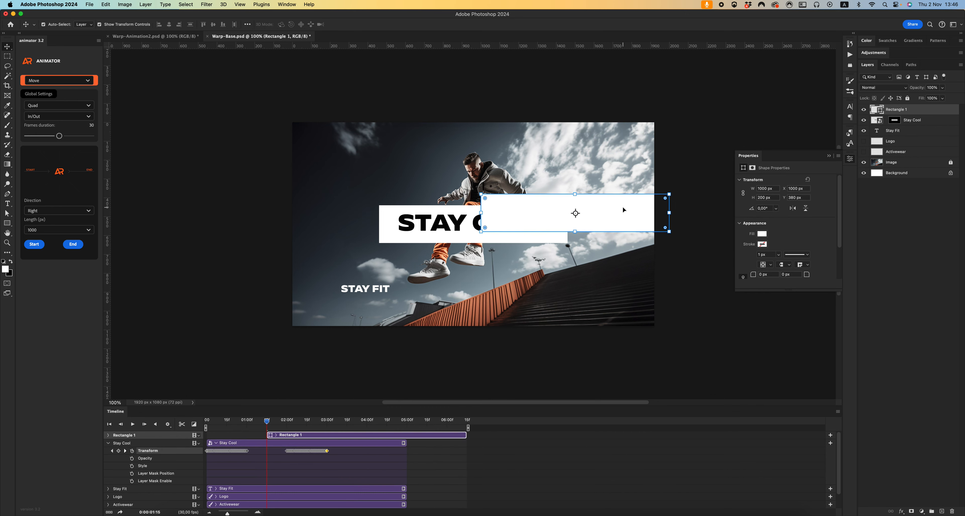
pyautogui.moveTo(623, 209); pyautogui.dragTo(521, 219)
# - Fill the new rectangle with a grey sampled from the man's jacket and move it below the Stay Cool layer
pyautogui.click(864, 109)
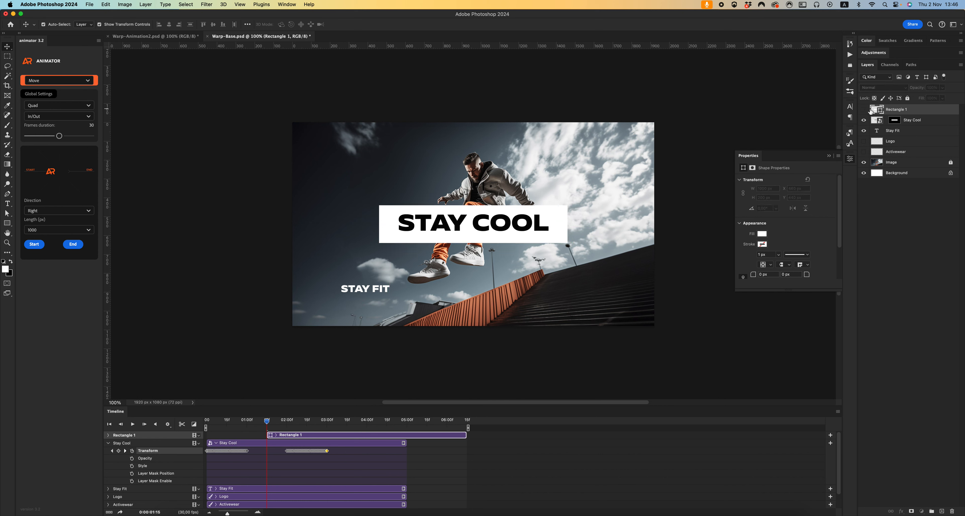
pyautogui.click(864, 109)
pyautogui.doubleClick(875, 109)
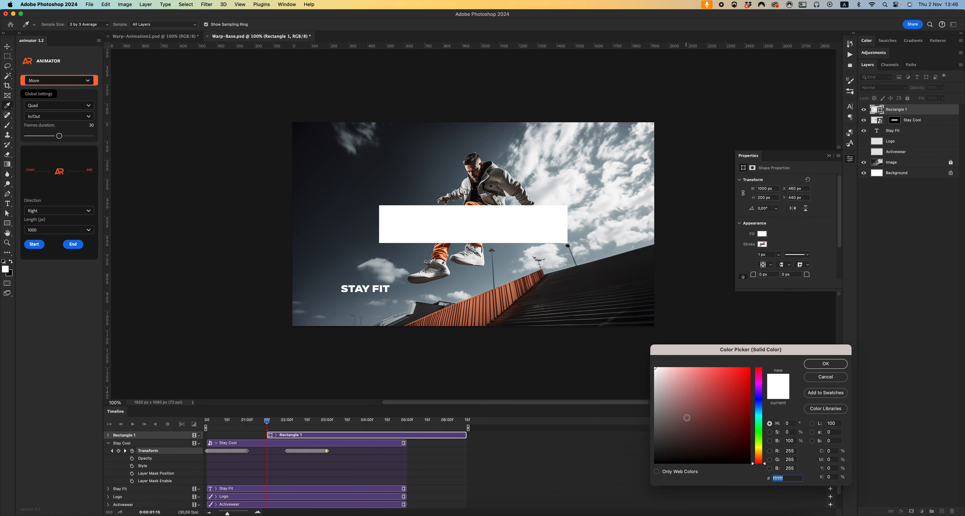
pyautogui.click(508, 195)
pyautogui.click(825, 364)
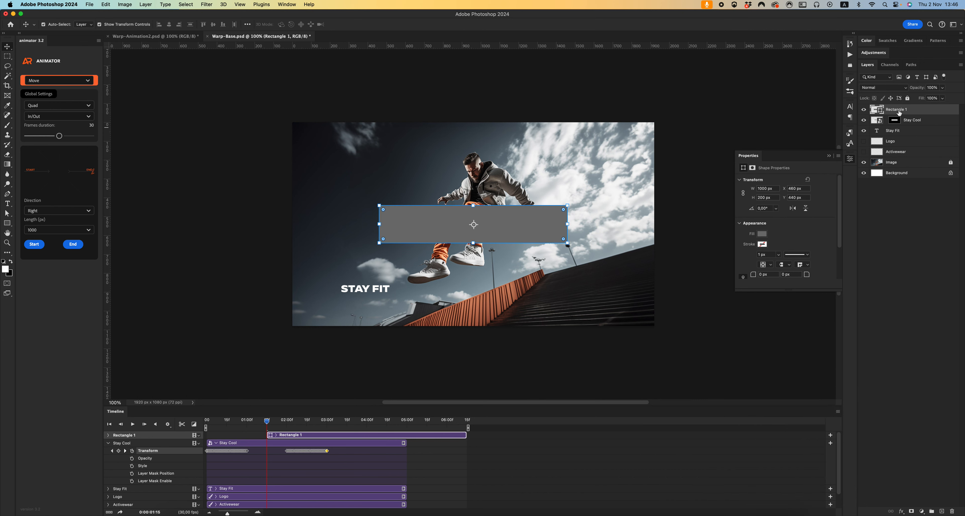
pyautogui.moveTo(896, 110); pyautogui.dragTo(902, 123)
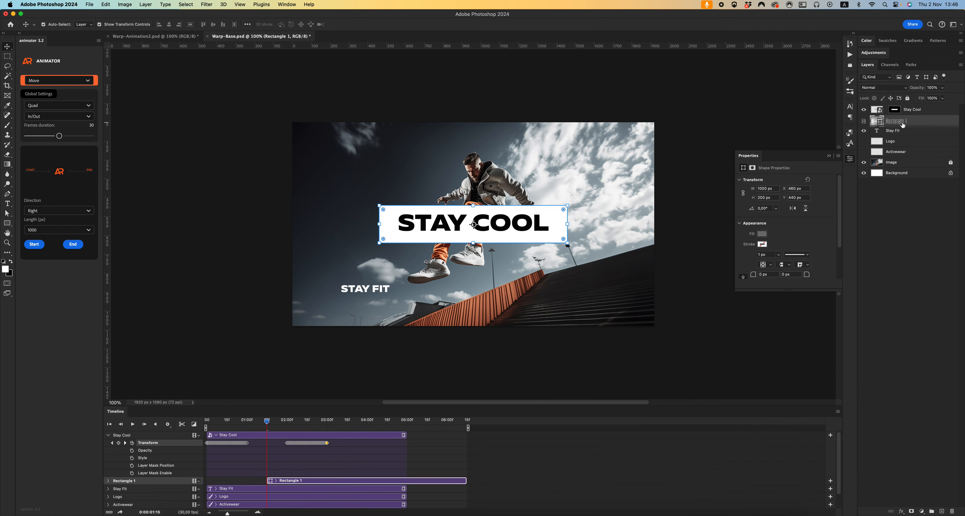
# - Move the Rectangle 1 clip to the start of the timeline so it matches the Stay Cool clip's 00 to 05:00 span
pyautogui.keyDown('shift'); pyautogui.click(926, 109); pyautogui.keyUp('shift')
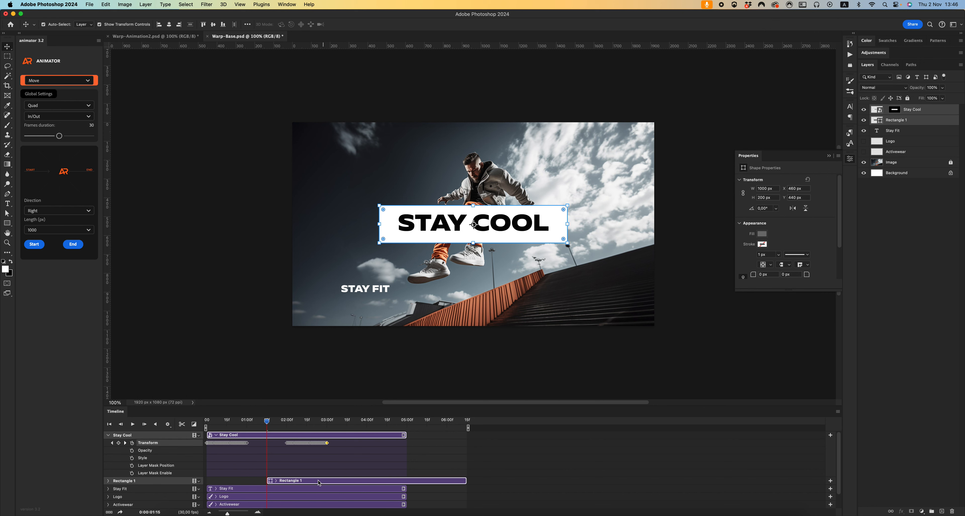
pyautogui.moveTo(331, 483)
pyautogui.mouseDown()
pyautogui.moveTo(312, 483)
pyautogui.moveTo(340, 481)
pyautogui.mouseUp()
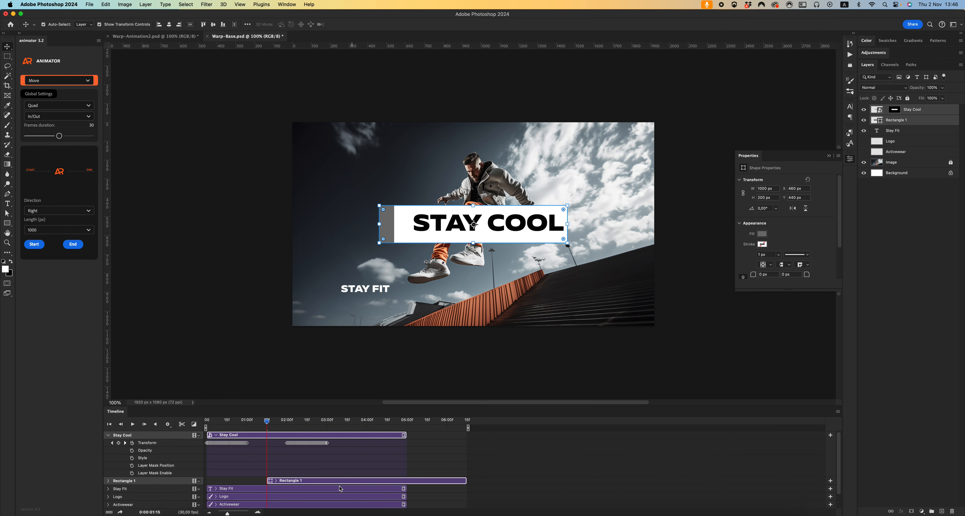
pyautogui.click(566, 318)
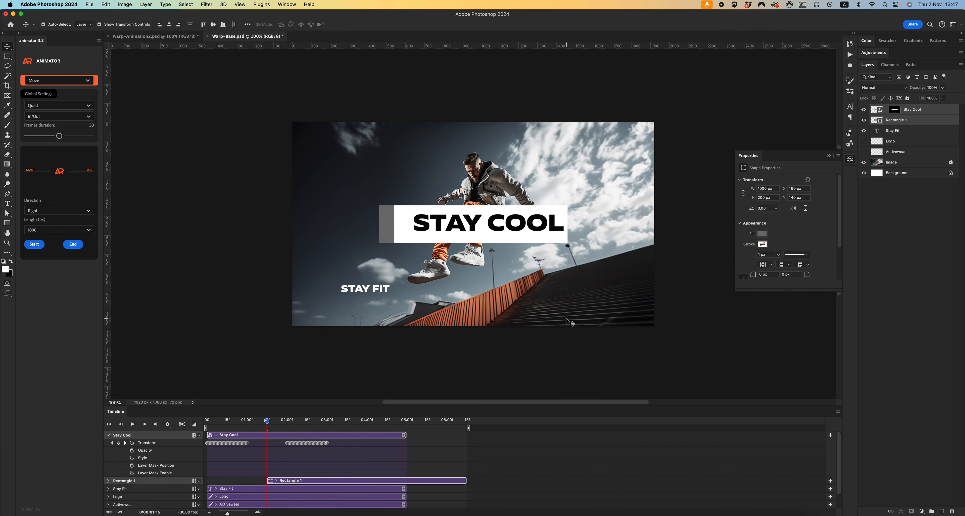
pyautogui.moveTo(358, 483); pyautogui.dragTo(312, 482)
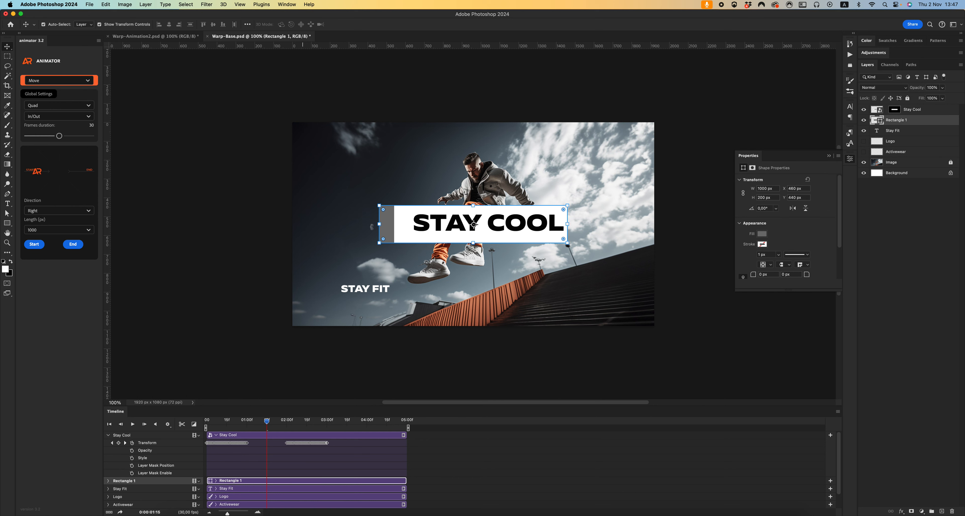
# - Set the playhead to 01:14 and convert the Stay Cool and Rectangle 1 layers together into one smart object
pyautogui.moveTo(399, 225); pyautogui.dragTo(395, 226)
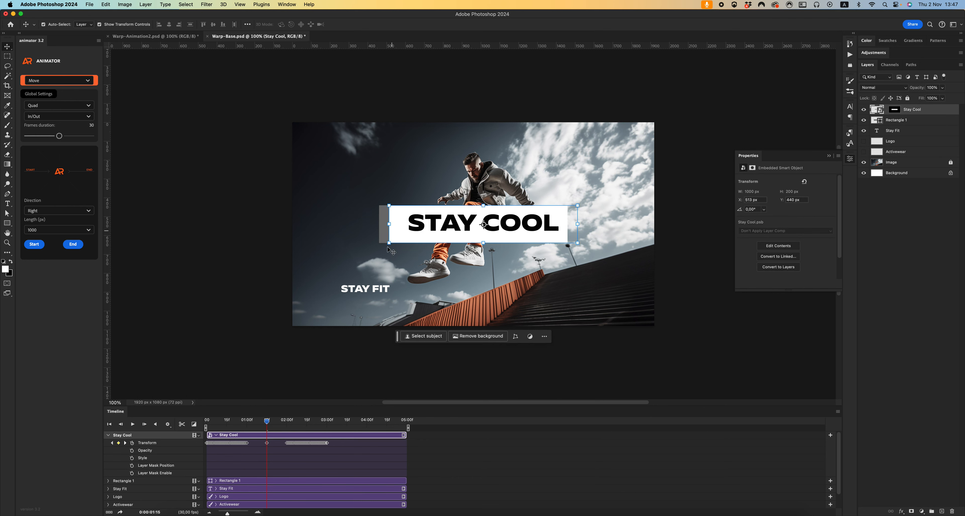
pyautogui.press('super+z')
pyautogui.moveTo(267, 422); pyautogui.dragTo(266, 422)
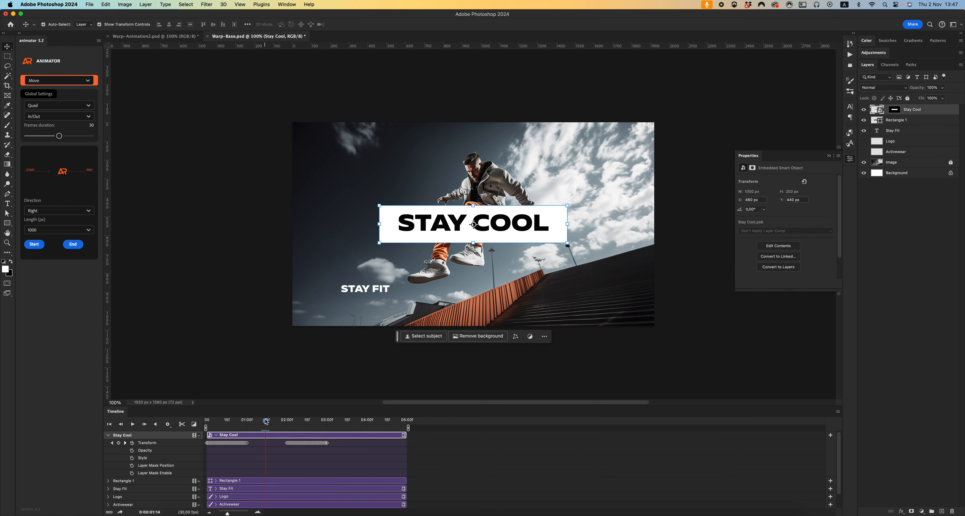
pyautogui.rightClick(912, 122)
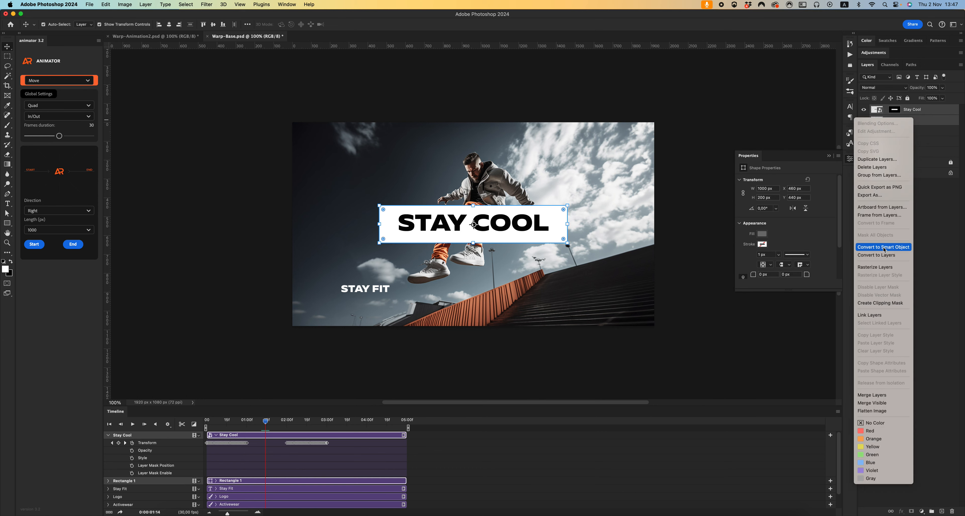
pyautogui.click(886, 249)
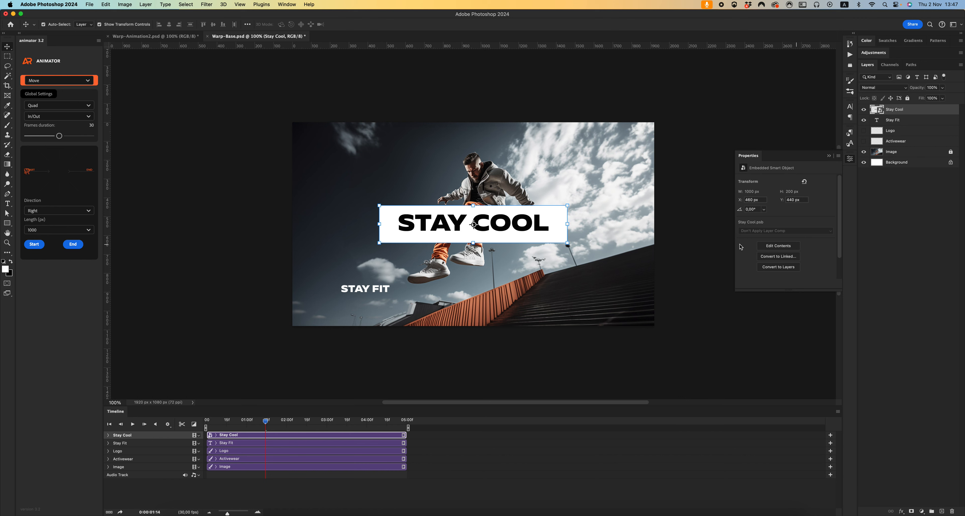
# - Hide the grey Rectangle 1 layer inside the new Stay Cool smart object, and save and close its contents
pyautogui.moveTo(266, 421)
pyautogui.mouseDown()
pyautogui.moveTo(207, 421)
pyautogui.moveTo(253, 421)
pyautogui.mouseUp()
pyautogui.doubleClick(877, 111)
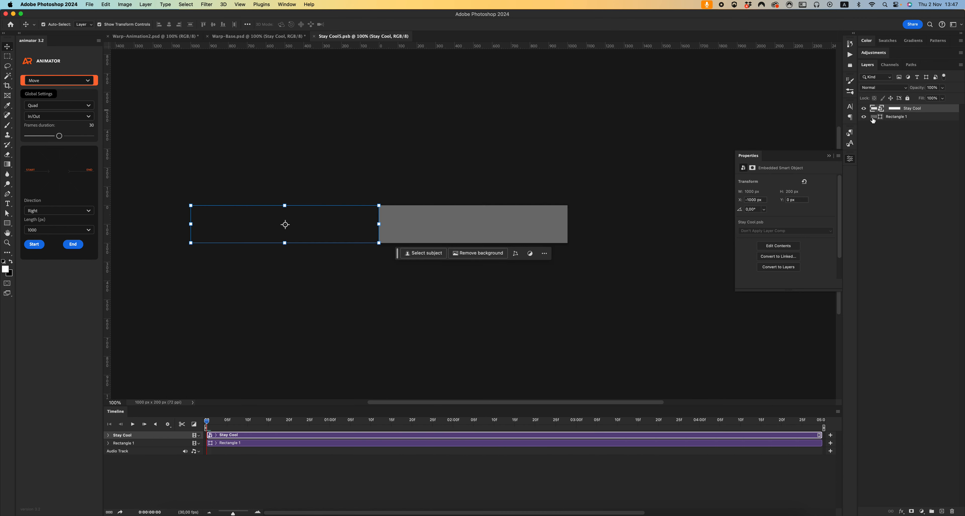
pyautogui.click(864, 116)
pyautogui.press('super+s')
pyautogui.press('super+w')
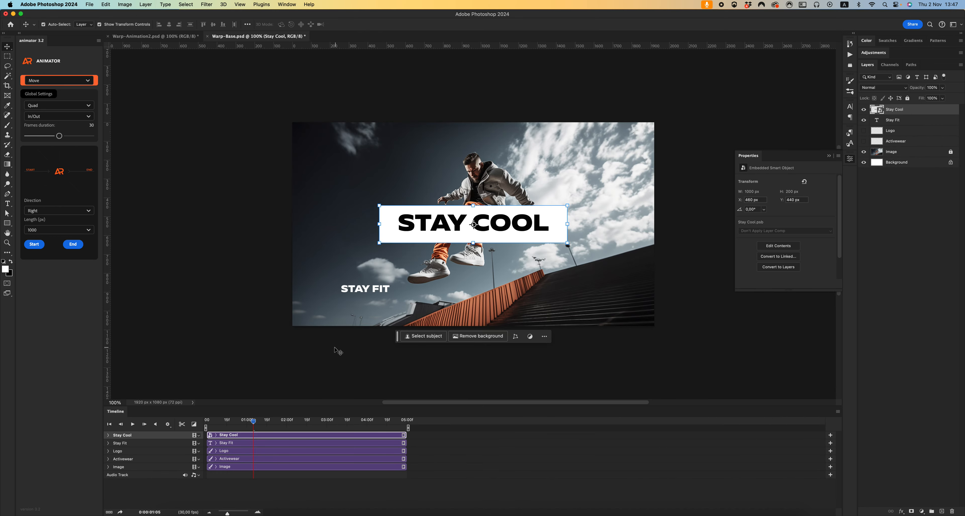
# - Move the Stay Cool panel up to about X 441, Y 358 px and set the playhead to 01:14
pyautogui.moveTo(243, 425); pyautogui.dragTo(280, 424)
pyautogui.moveTo(518, 221); pyautogui.dragTo(476, 172)
pyautogui.moveTo(280, 420); pyautogui.dragTo(266, 405)
pyautogui.moveTo(504, 178); pyautogui.dragTo(536, 213)
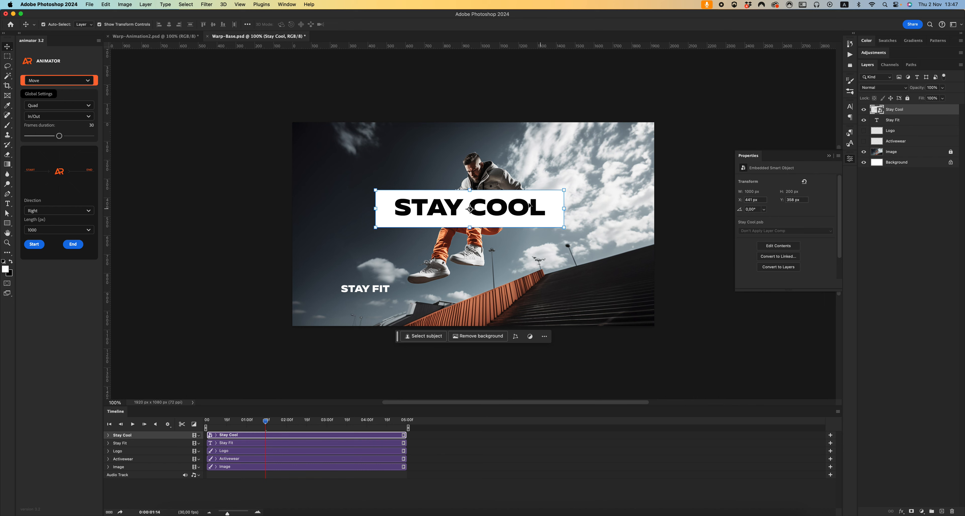
# - Duplicate Stay Cool as an independent smart object named Stay Fit and place it beneath the first panel at about X 460, Y 585 px
pyautogui.rightClick(911, 111)
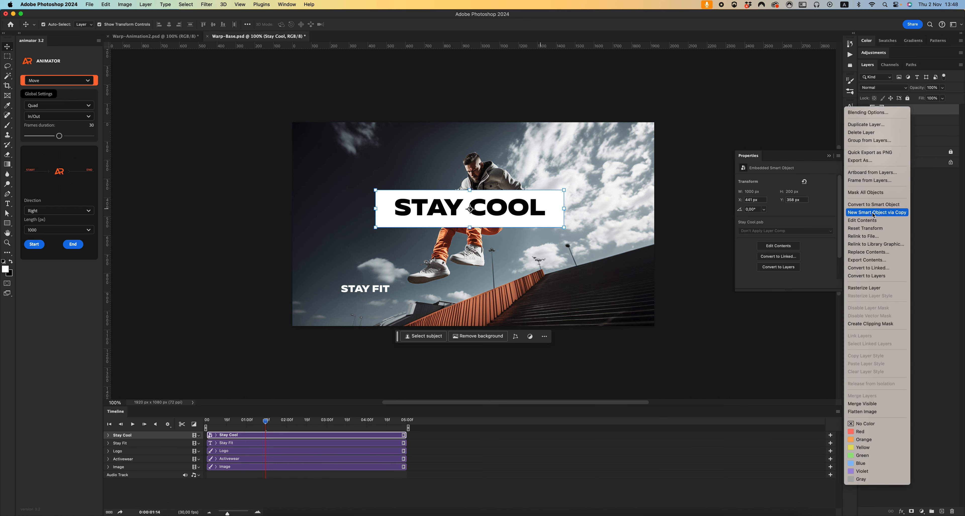
pyautogui.click(898, 215)
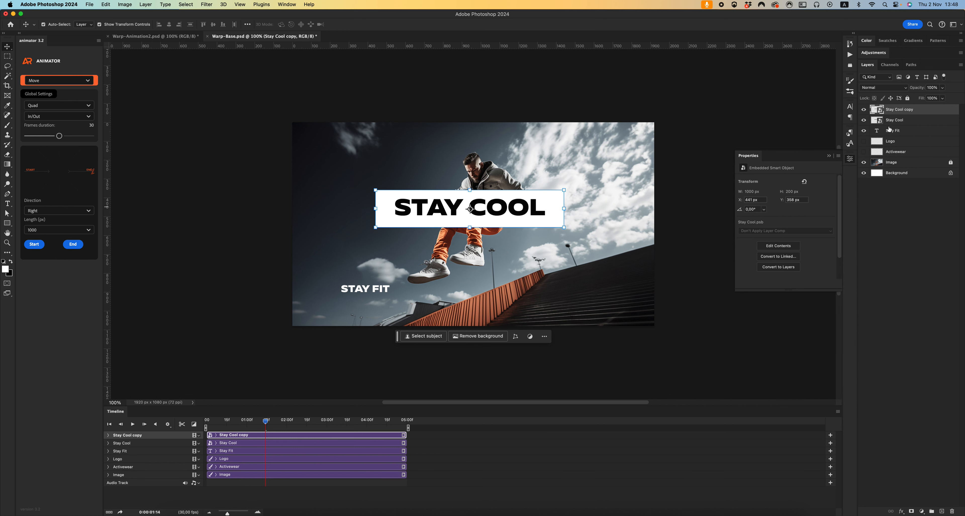
pyautogui.doubleClick(896, 109)
pyautogui.write('Stay Fit')
pyautogui.press('Return')
pyautogui.moveTo(501, 203); pyautogui.dragTo(505, 246)
# - Change the text in the Stay Fit panel's nested smart object to STAY FIT, and save and close both content files
pyautogui.doubleClick(878, 110)
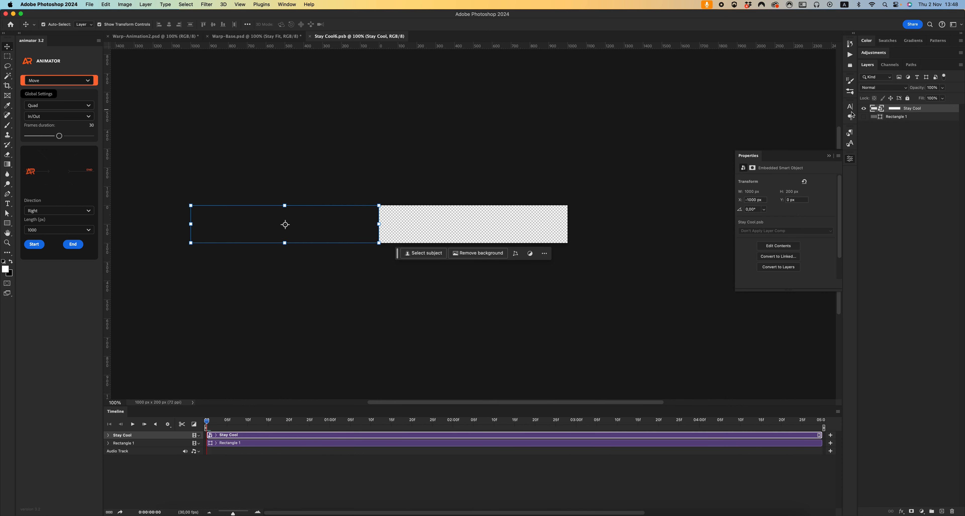
pyautogui.doubleClick(878, 110)
pyautogui.doubleClick(533, 213)
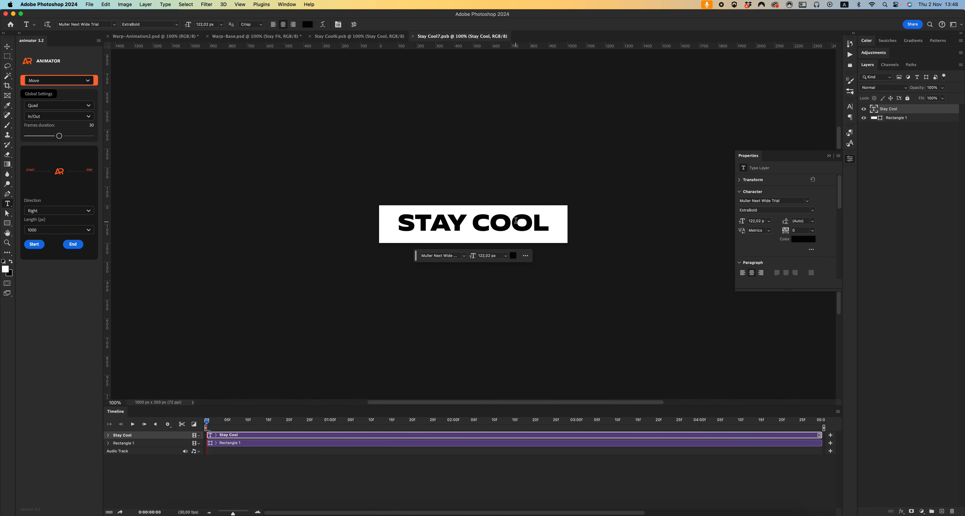
pyautogui.doubleClick(510, 221)
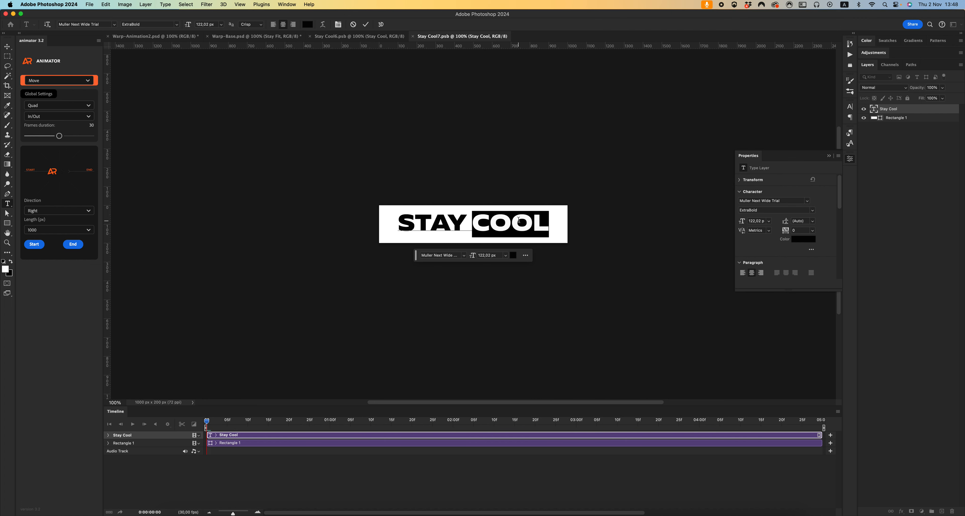
pyautogui.write('FIT')
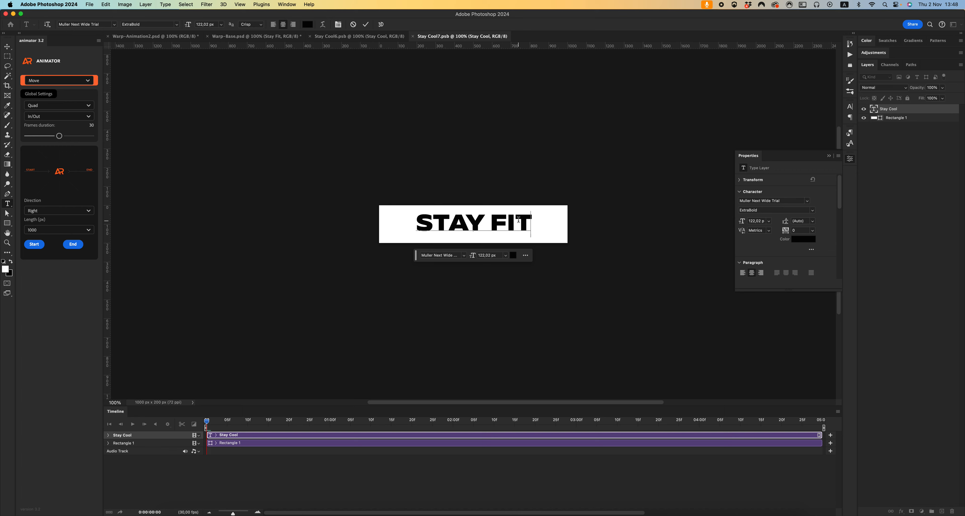
pyautogui.click(8, 47)
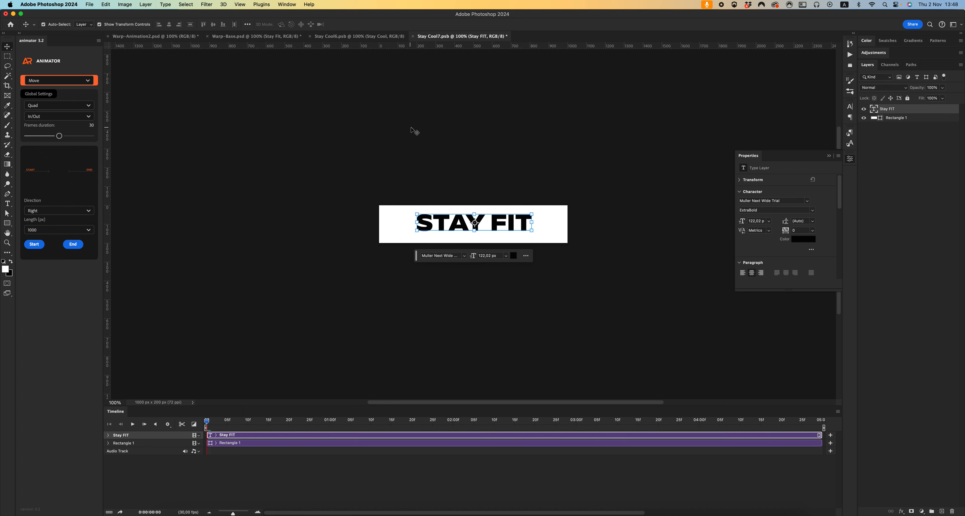
pyautogui.press('super+s')
pyautogui.press('super+w')
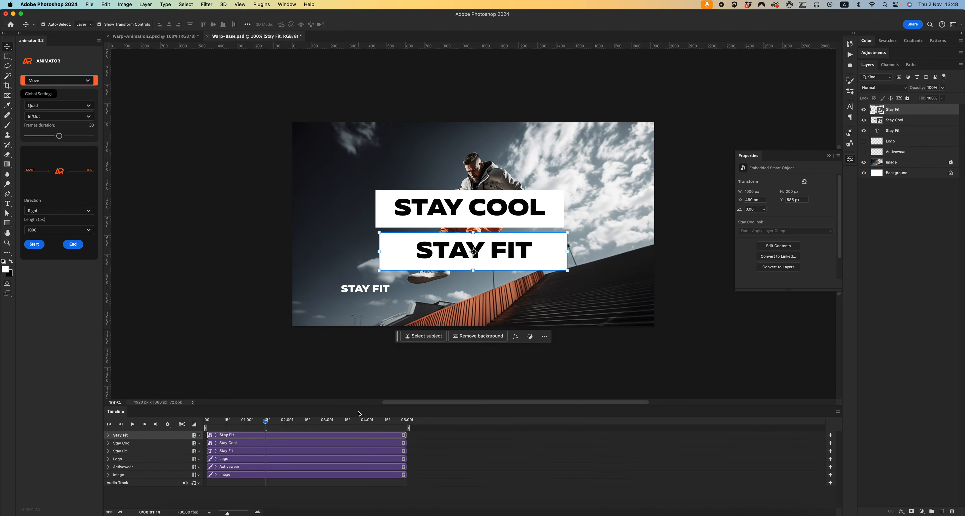
# - Scrub the panels' slide-out to 02:16 and back to 02:05, and delete the small white Stay Fit text layer
pyautogui.moveTo(260, 423); pyautogui.dragTo(311, 420)
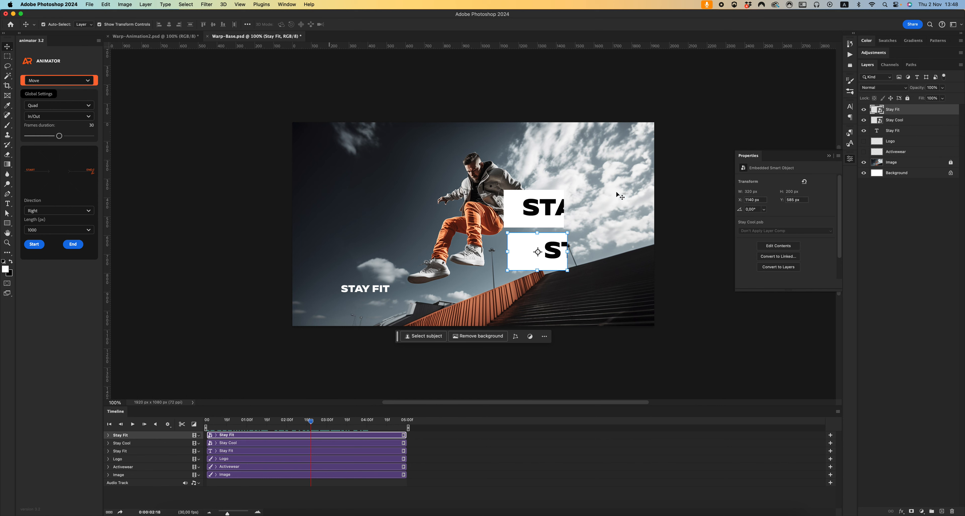
pyautogui.moveTo(310, 420)
pyautogui.mouseDown()
pyautogui.moveTo(270, 420)
pyautogui.moveTo(294, 420)
pyautogui.mouseUp()
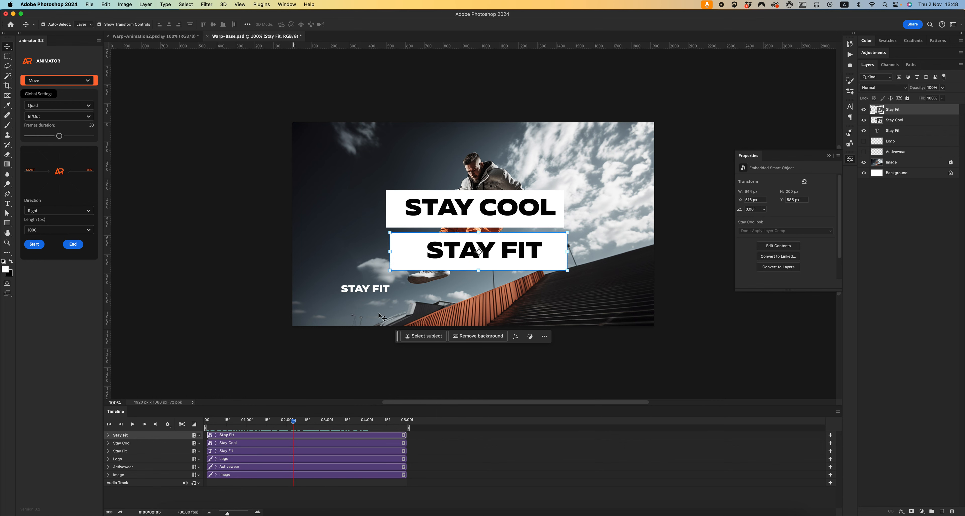
pyautogui.click(377, 290)
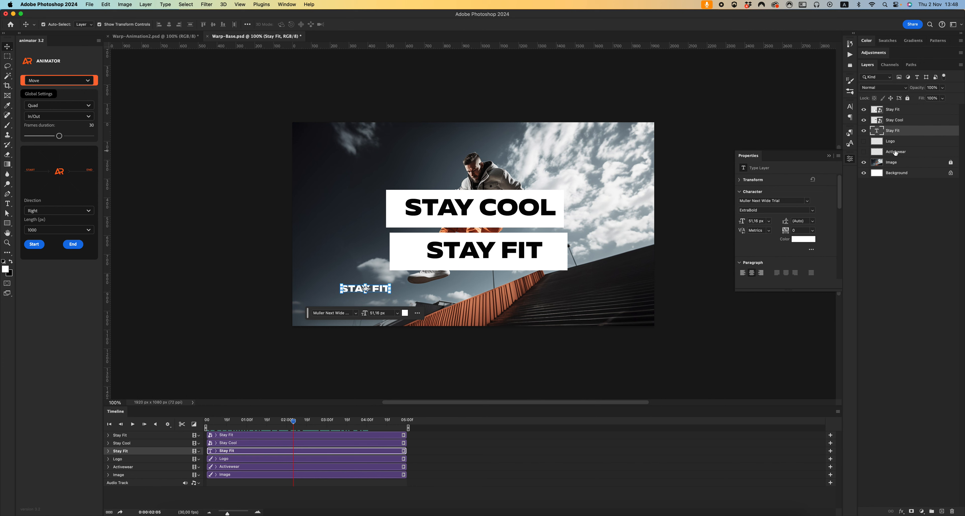
pyautogui.press('Delete')
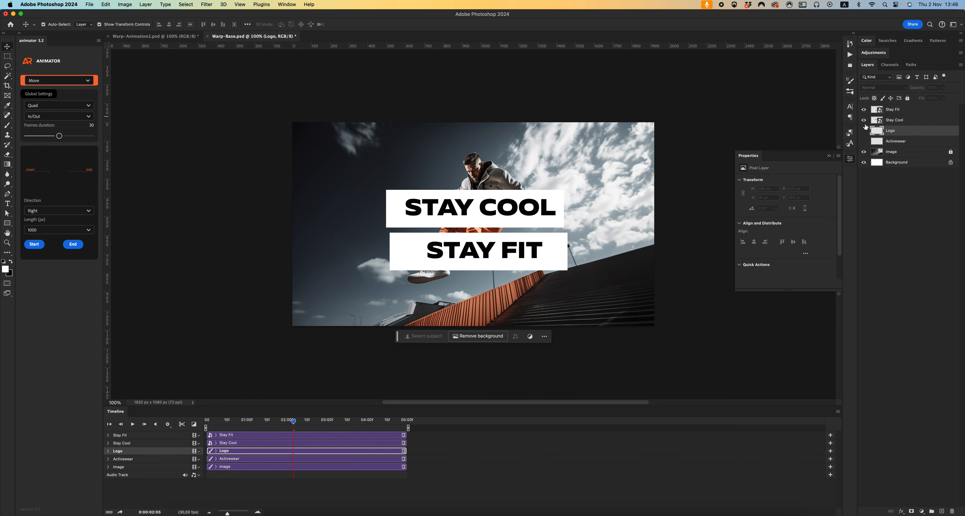
# - Reorder the Stay Fit smart object below Stay Cool in the layer stack and hide it
pyautogui.moveTo(876, 110); pyautogui.dragTo(875, 121)
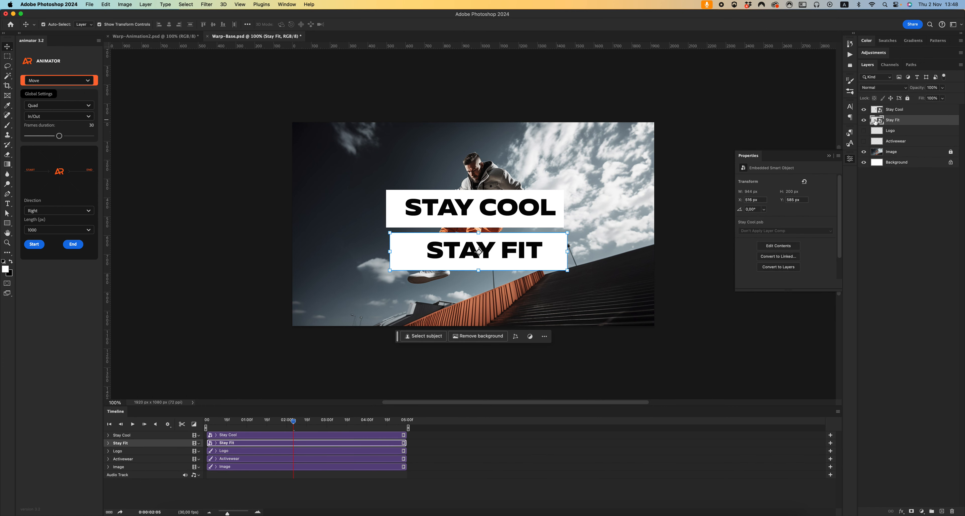
pyautogui.click(864, 120)
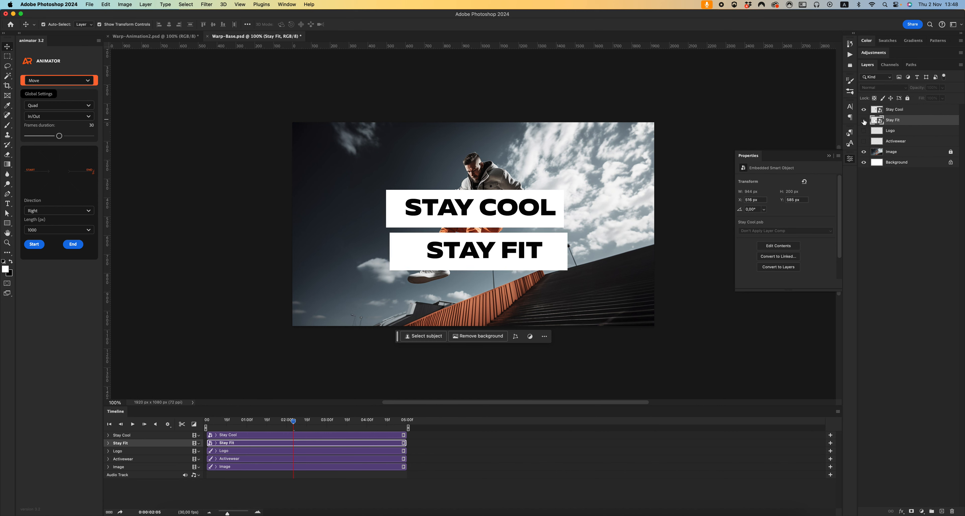
# - Place the Stay Cool panel over the man's legs and apply a Cylinder warp to it at 01:21
pyautogui.moveTo(540, 203); pyautogui.dragTo(535, 222)
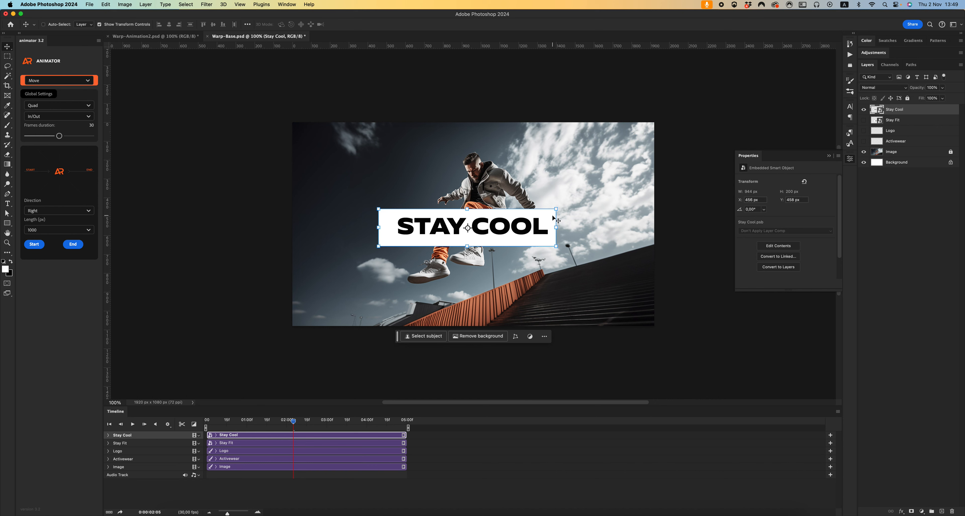
pyautogui.press('super+t')
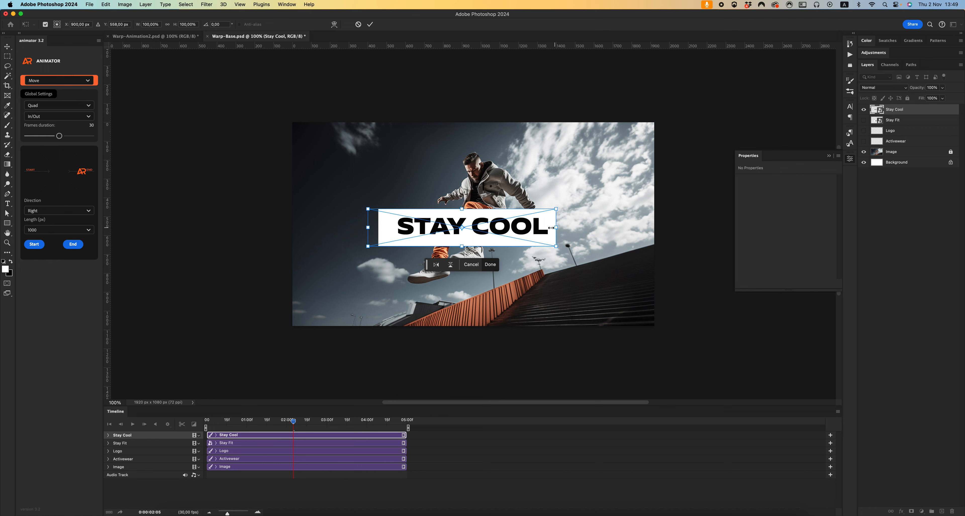
pyautogui.press('Return')
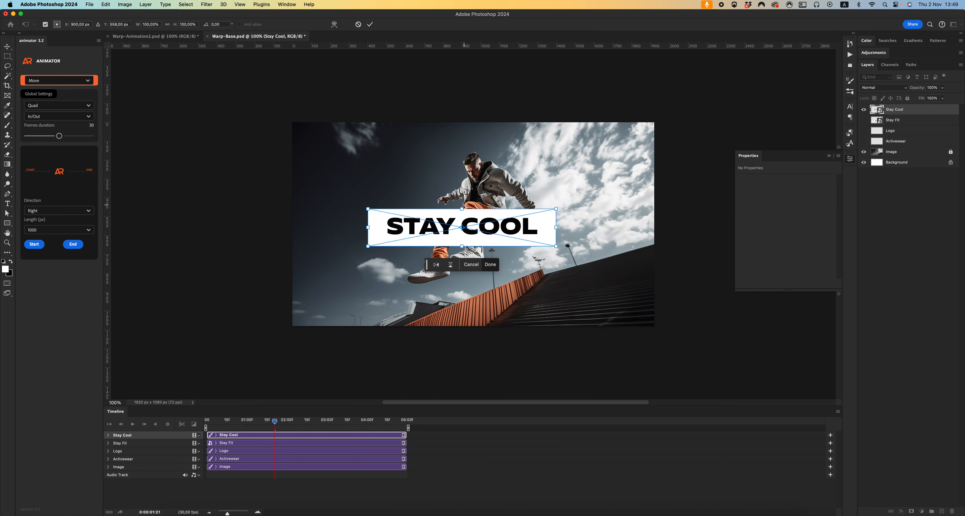
pyautogui.click(334, 27)
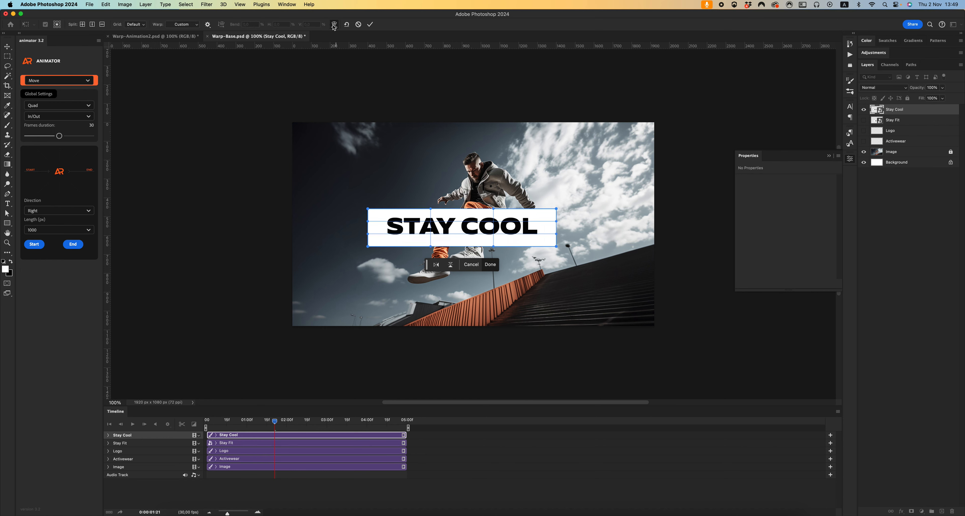
pyautogui.click(186, 25)
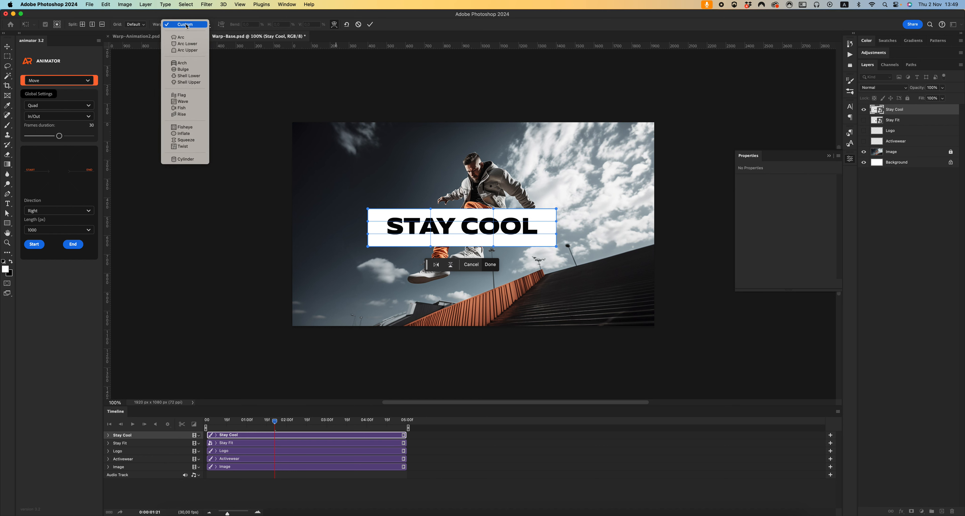
pyautogui.click(189, 160)
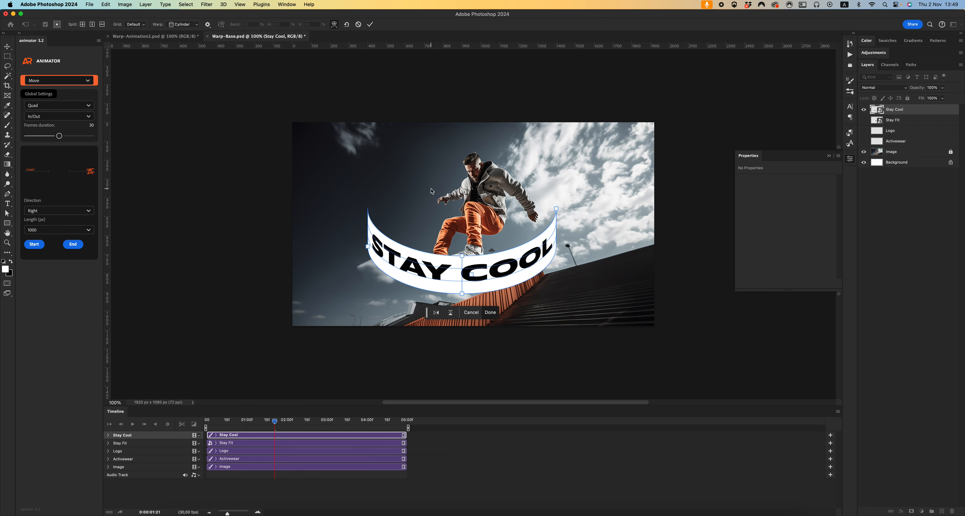
# - Narrow the Stay Cool panel's Cylinder warp to fit between the man's hands and flatten its curve
pyautogui.moveTo(367, 246); pyautogui.dragTo(440, 237)
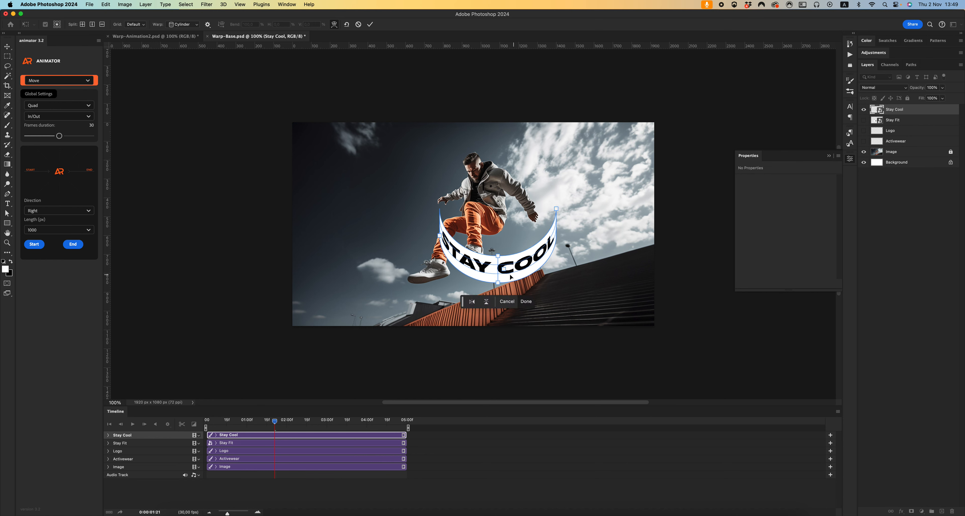
pyautogui.moveTo(499, 258); pyautogui.dragTo(500, 226)
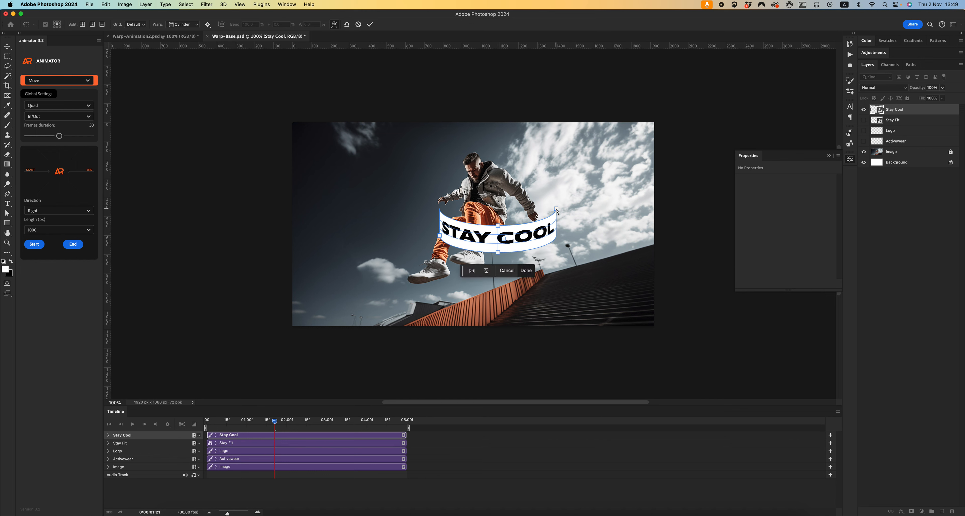
pyautogui.moveTo(557, 209); pyautogui.dragTo(550, 209)
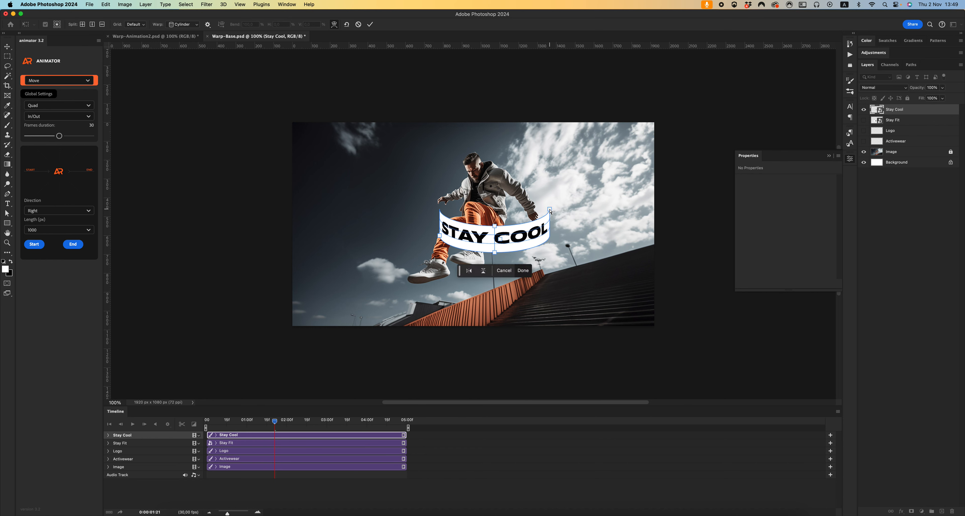
# - Rotate the Stay Cool band clockwise to about 22.9° across the man's legs and scale it to about 94%
pyautogui.rightClick(502, 237)
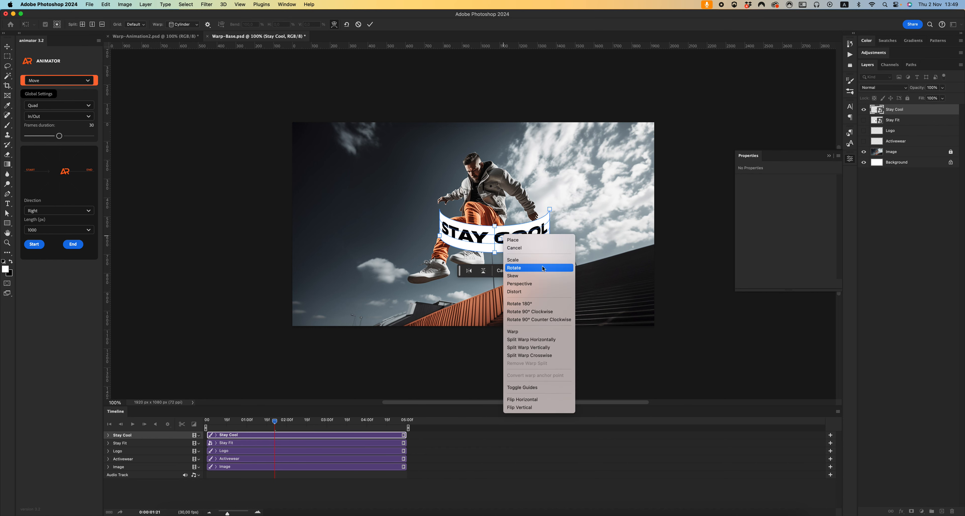
pyautogui.click(528, 268)
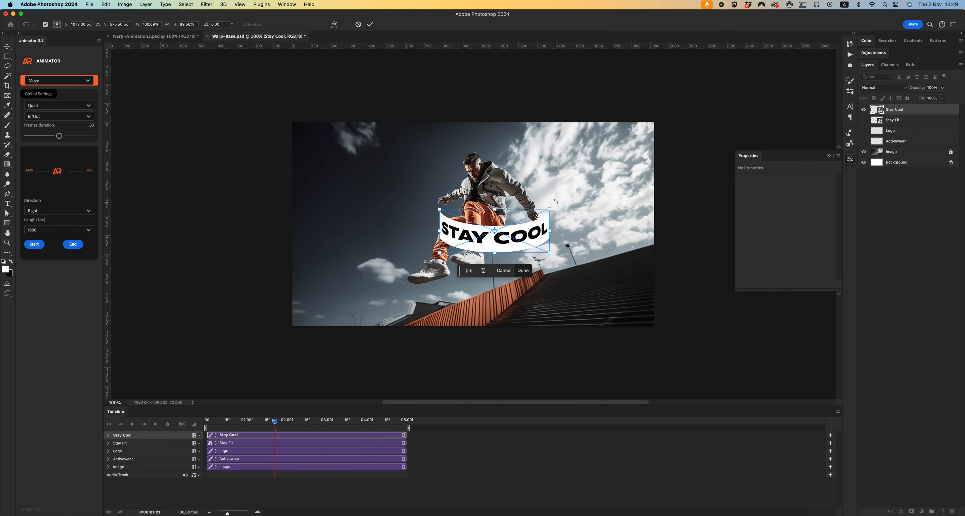
pyautogui.moveTo(555, 199); pyautogui.dragTo(508, 236)
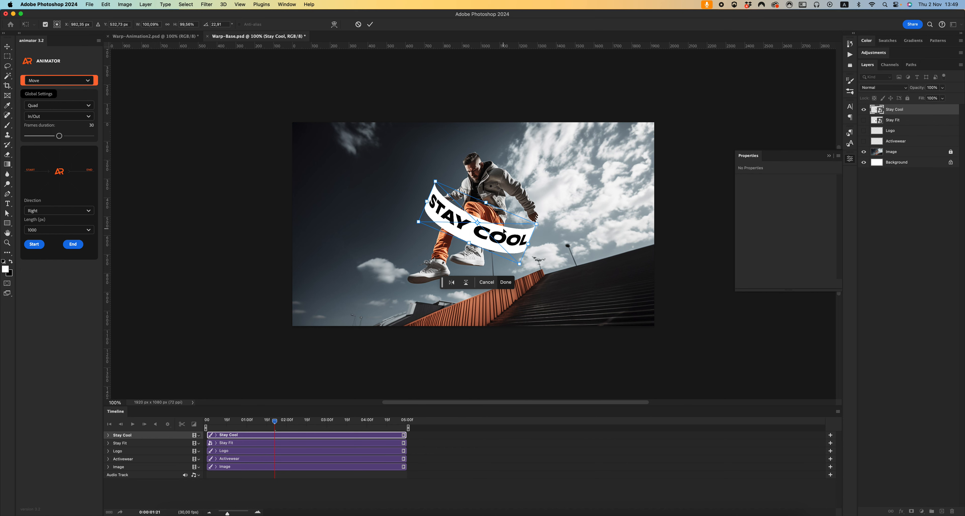
pyautogui.rightClick(503, 230)
pyautogui.click(528, 253)
pyautogui.moveTo(536, 224)
pyautogui.mouseDown()
pyautogui.moveTo(526, 221)
pyautogui.moveTo(543, 225)
pyautogui.mouseUp()
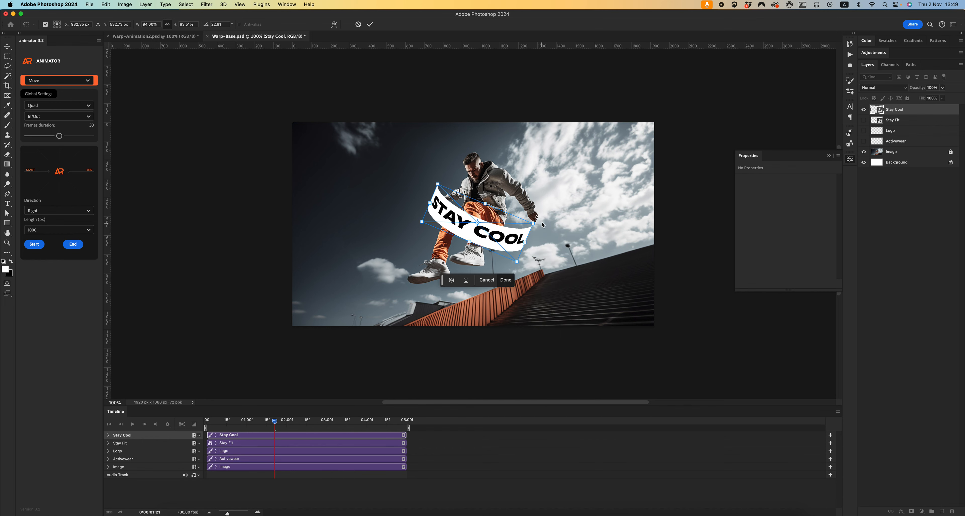
# - Set the Stay Cool band's rotation to about 15.5° between the man's hands, apply the transform, and move the playhead to 01:04
pyautogui.moveTo(447, 207); pyautogui.dragTo(449, 209)
pyautogui.rightClick(448, 209)
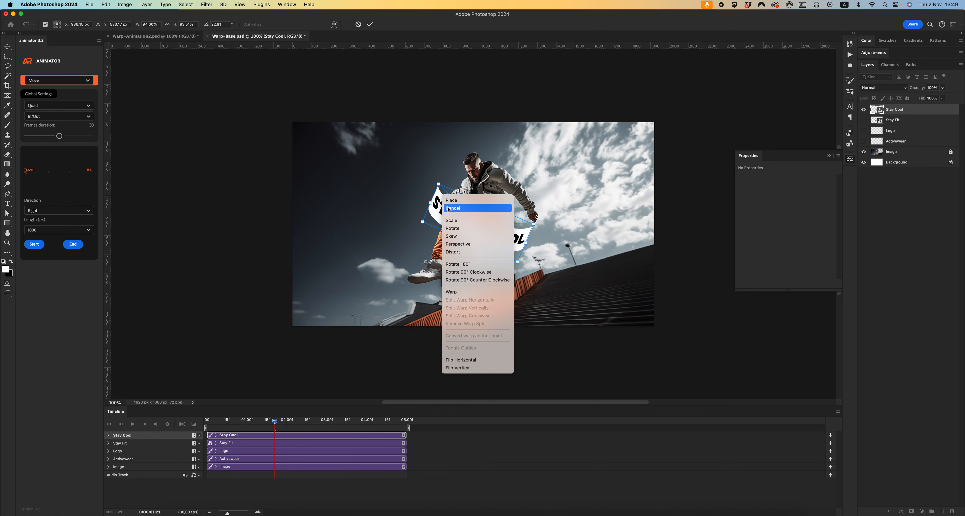
pyautogui.click(453, 228)
pyautogui.moveTo(438, 177); pyautogui.dragTo(430, 185)
pyautogui.moveTo(492, 233); pyautogui.dragTo(498, 234)
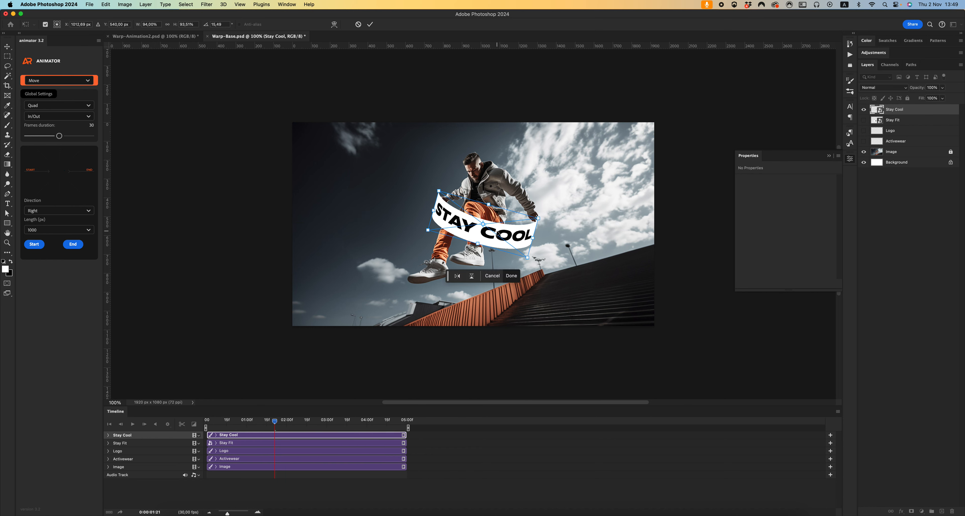
pyautogui.press('Return')
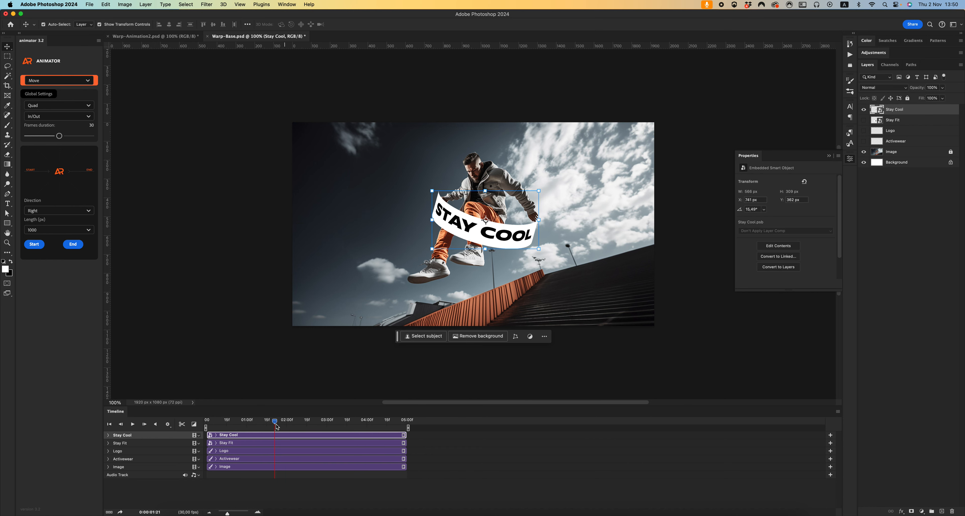
pyautogui.moveTo(263, 423)
pyautogui.mouseDown()
pyautogui.moveTo(206, 420)
pyautogui.moveTo(253, 415)
pyautogui.mouseUp()
pyautogui.press('super+t')
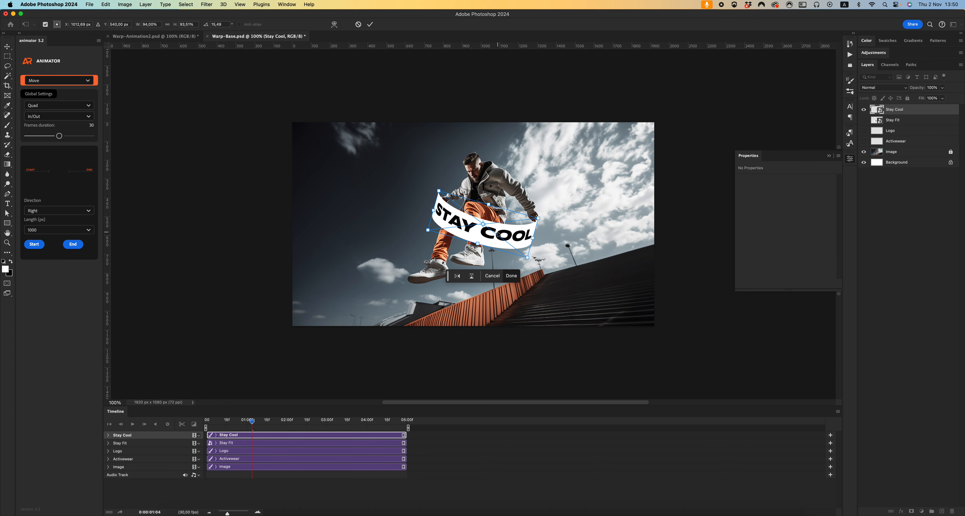
pyautogui.rightClick(489, 204)
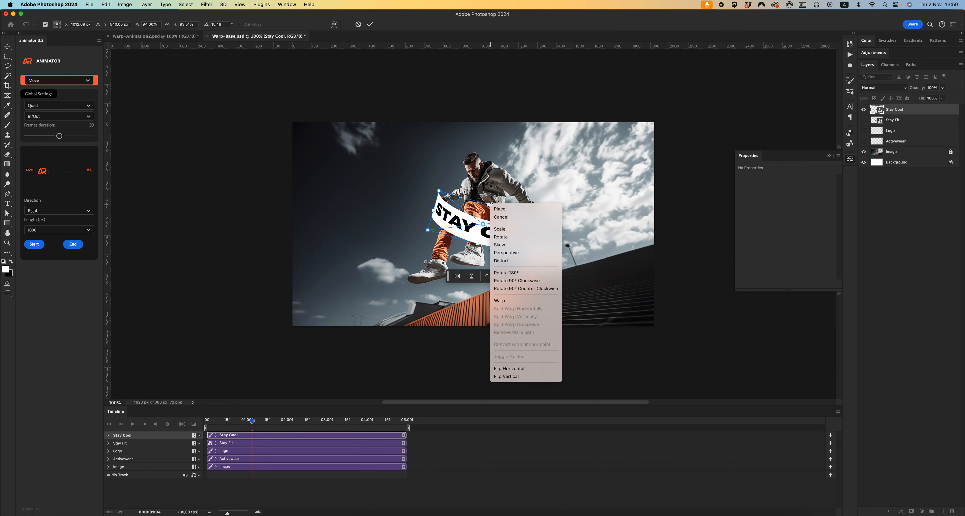
pyautogui.click(502, 300)
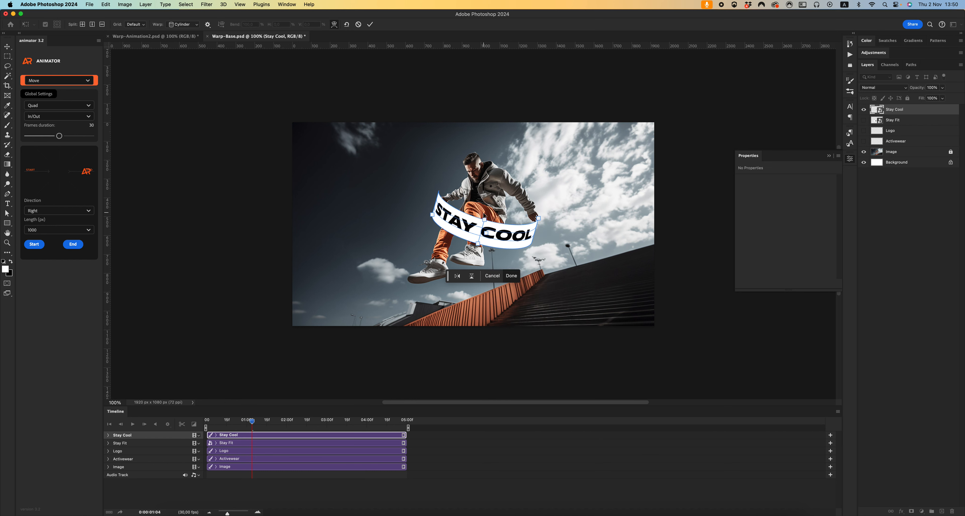
pyautogui.click(143, 25)
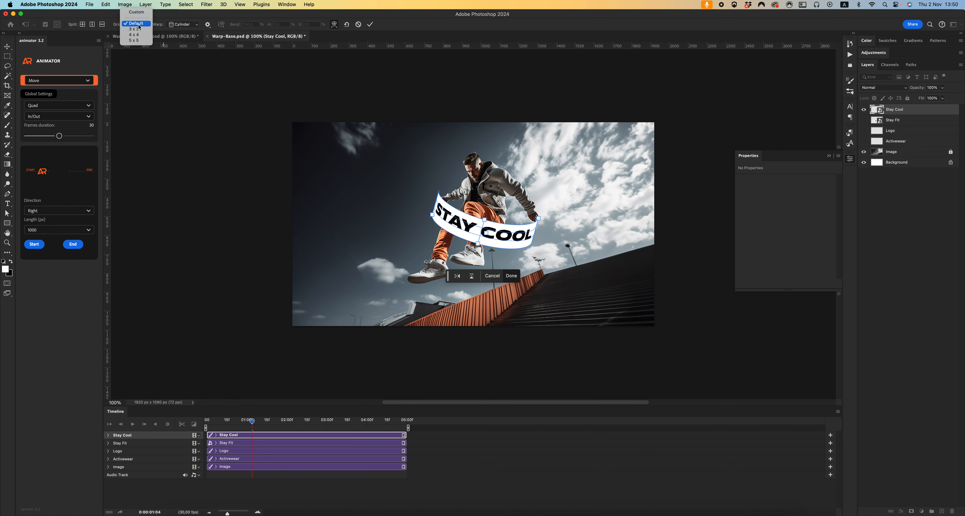
pyautogui.click(136, 13)
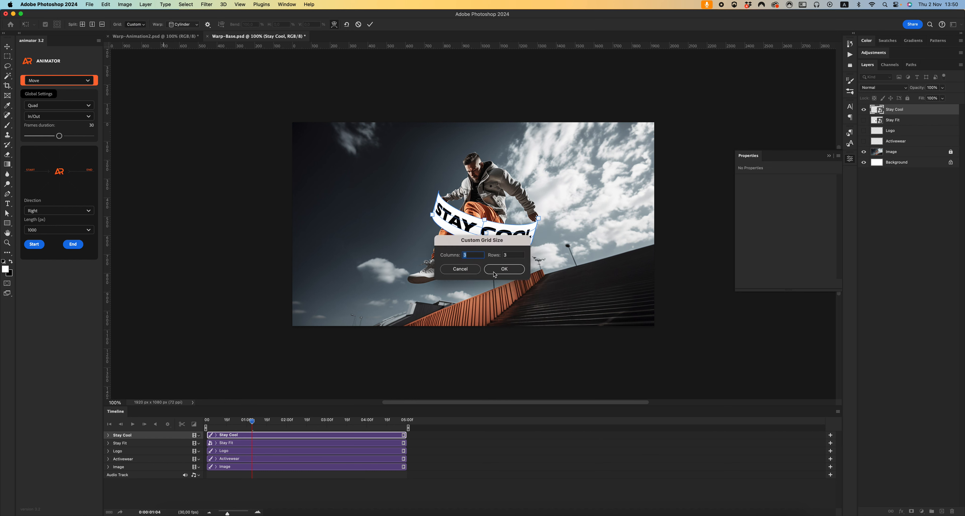
pyautogui.click(494, 274)
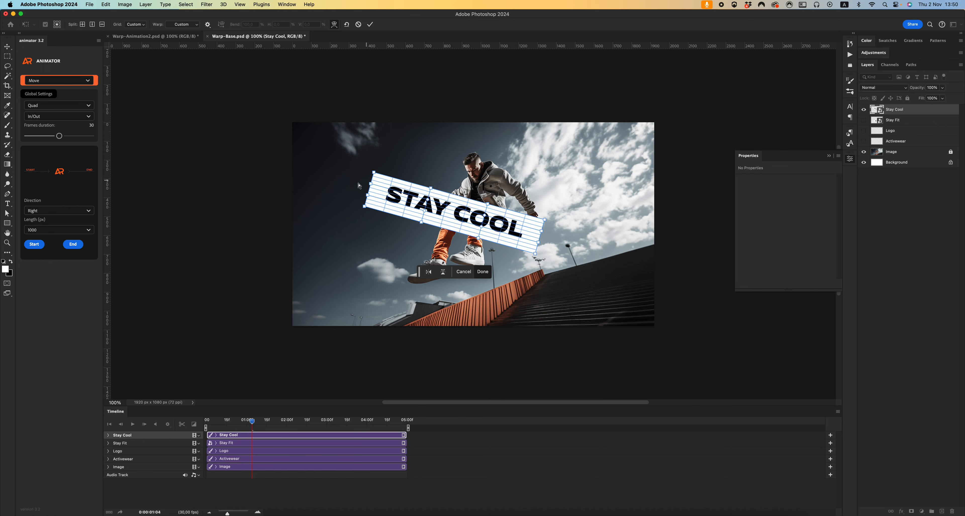
pyautogui.press('Escape')
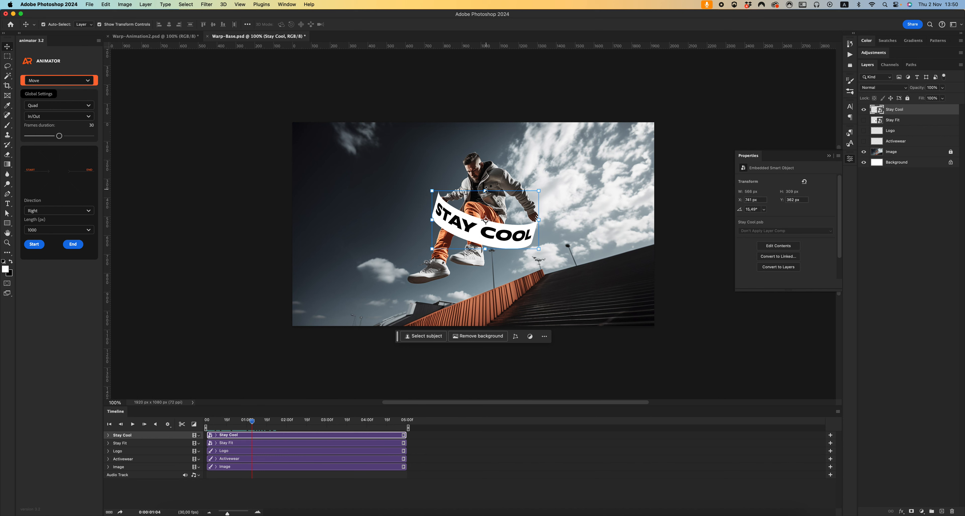
# - Try to refine the Stay Cool band with a Custom warp by adjusting its corner points near the man's hand and its lower middle
pyautogui.press('super+t')
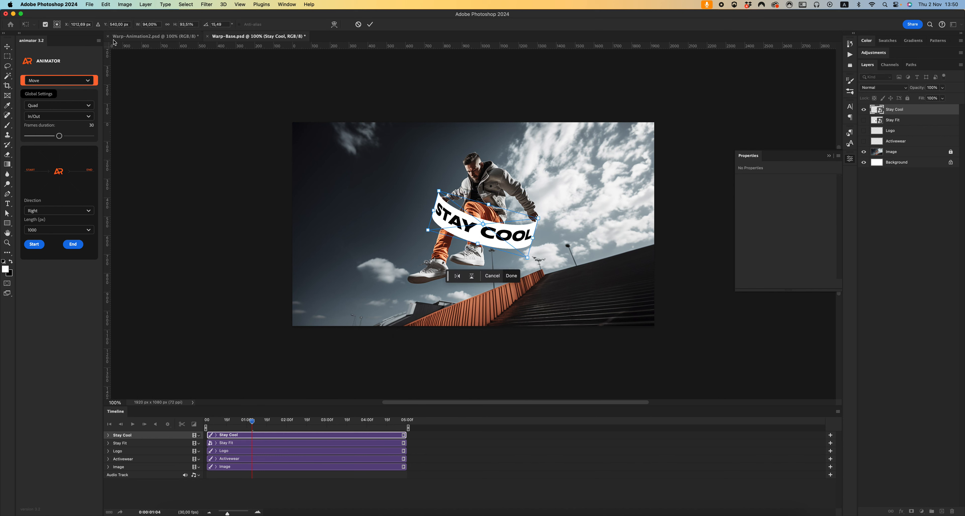
pyautogui.click(333, 25)
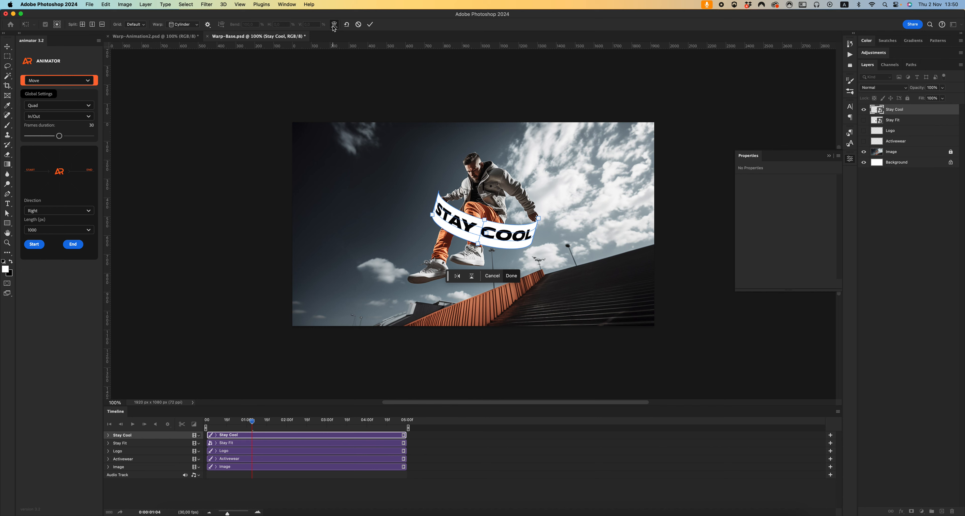
pyautogui.click(192, 24)
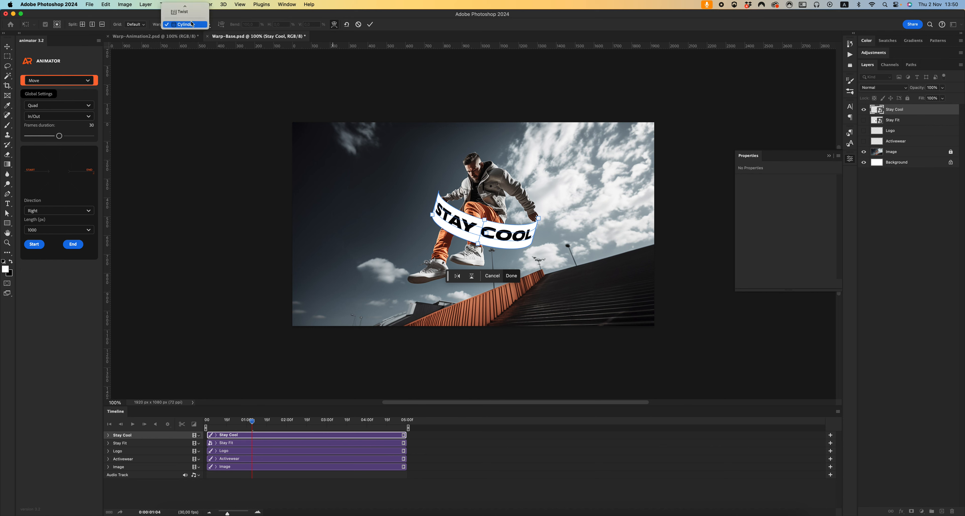
pyautogui.click(192, 15)
pyautogui.press('super+equal')
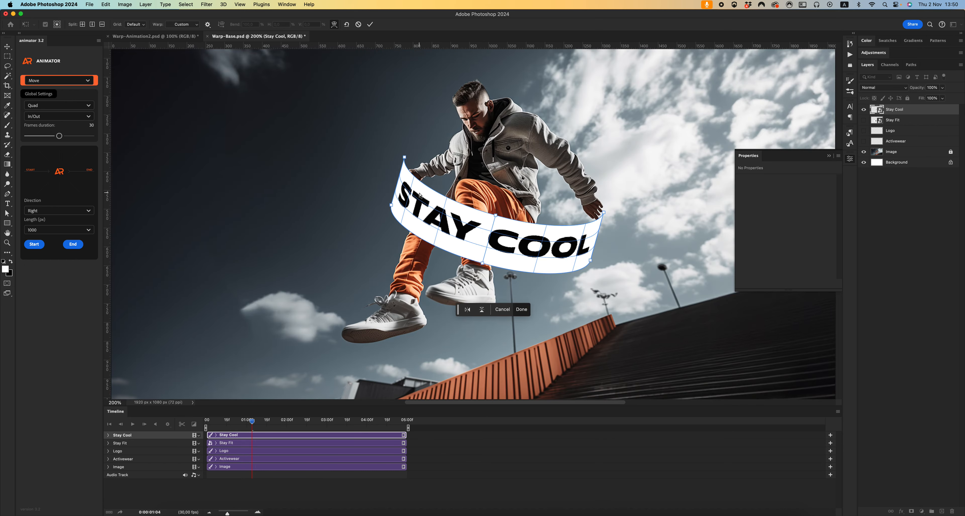
pyautogui.click(604, 214)
pyautogui.moveTo(604, 213); pyautogui.dragTo(603, 219)
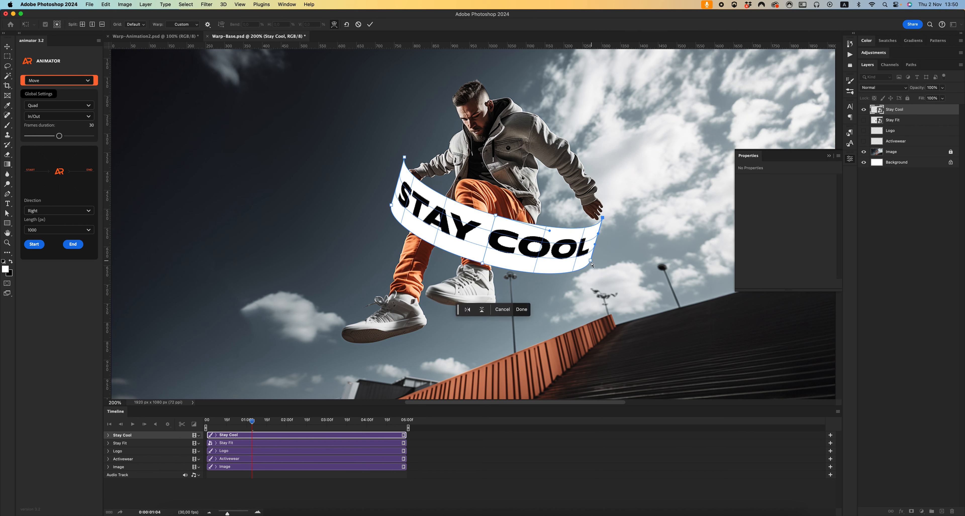
pyautogui.moveTo(590, 261); pyautogui.dragTo(590, 262)
pyautogui.moveTo(482, 264); pyautogui.dragTo(483, 252)
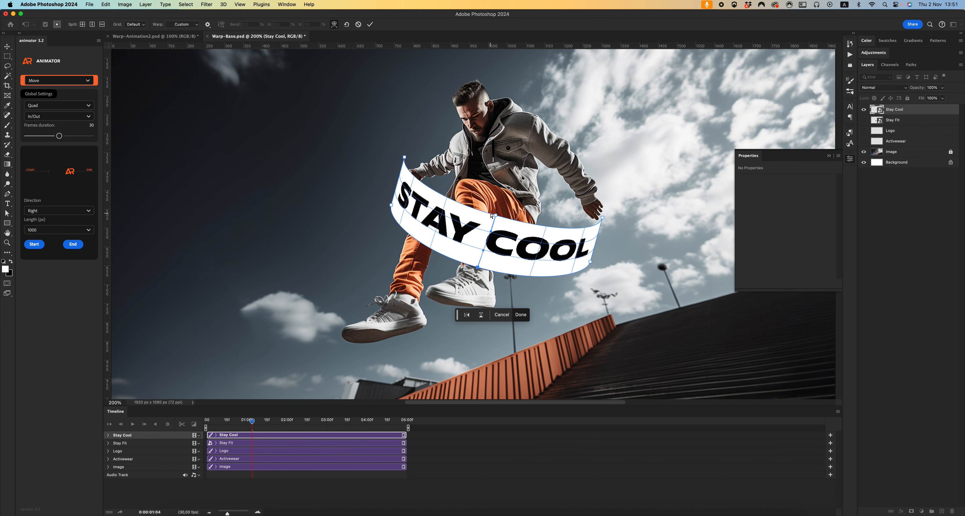
pyautogui.press('Return')
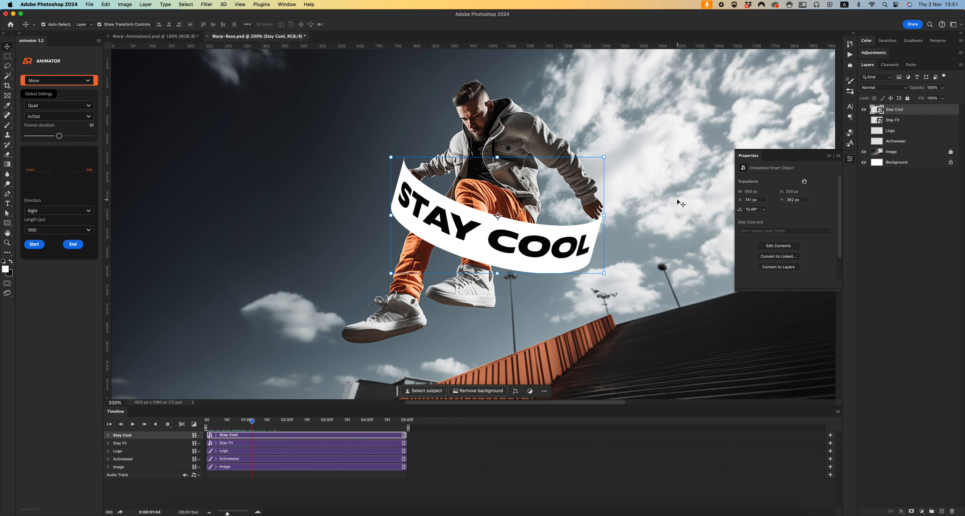
# - Hide the white Rectangle 1 layer in the Stay Cool panel's nested smart object, and save and close both content files
pyautogui.doubleClick(876, 110)
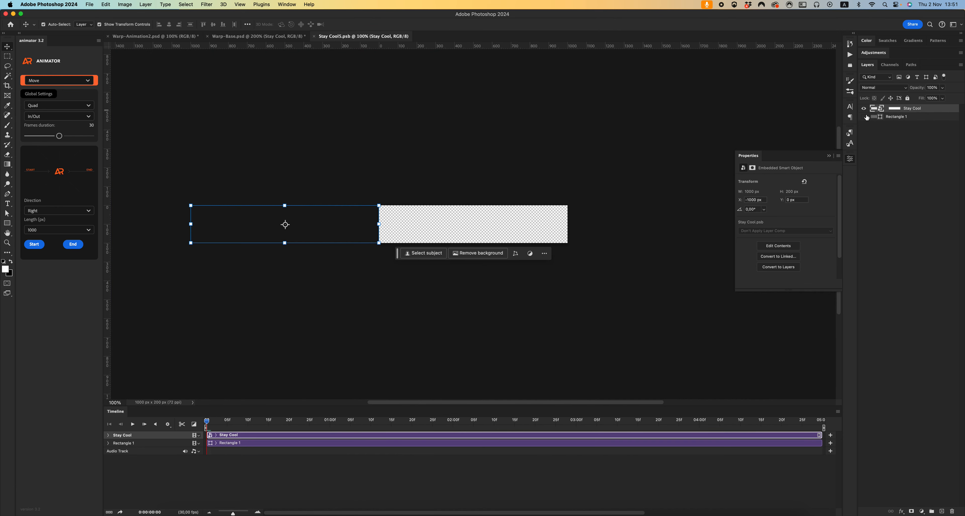
pyautogui.doubleClick(877, 110)
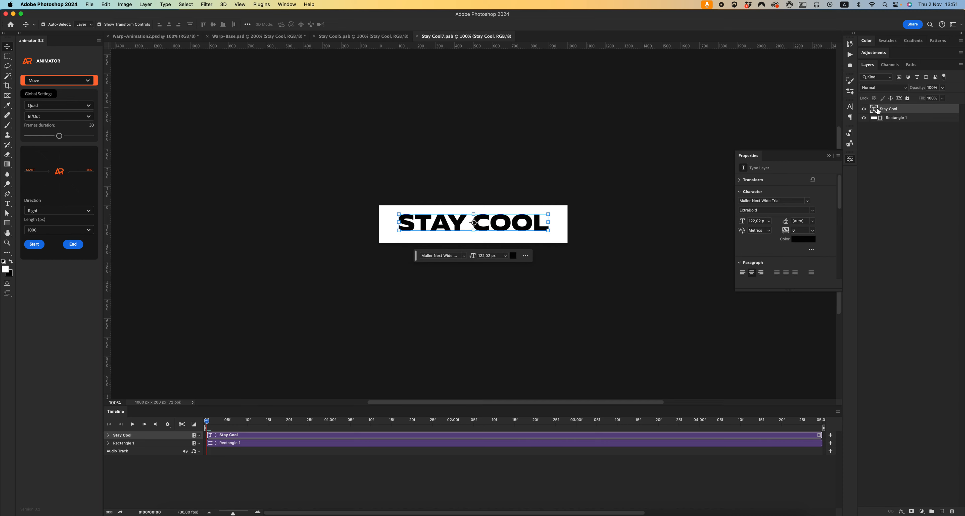
pyautogui.click(864, 118)
pyautogui.press('super+s')
pyautogui.press('super+w')
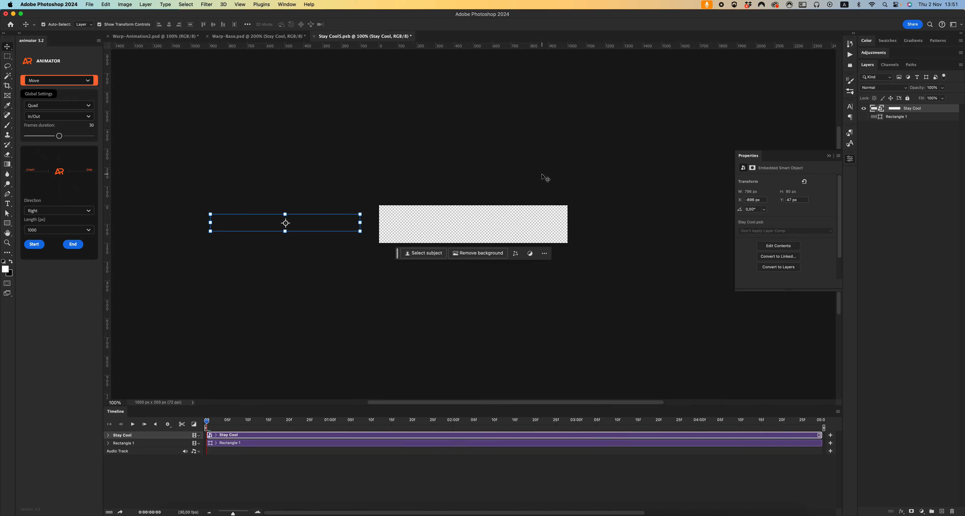
pyautogui.press('super+s')
pyautogui.press('super+w')
# - Move the playhead to 01:07 and show the Stay Fit layer
pyautogui.press('z')
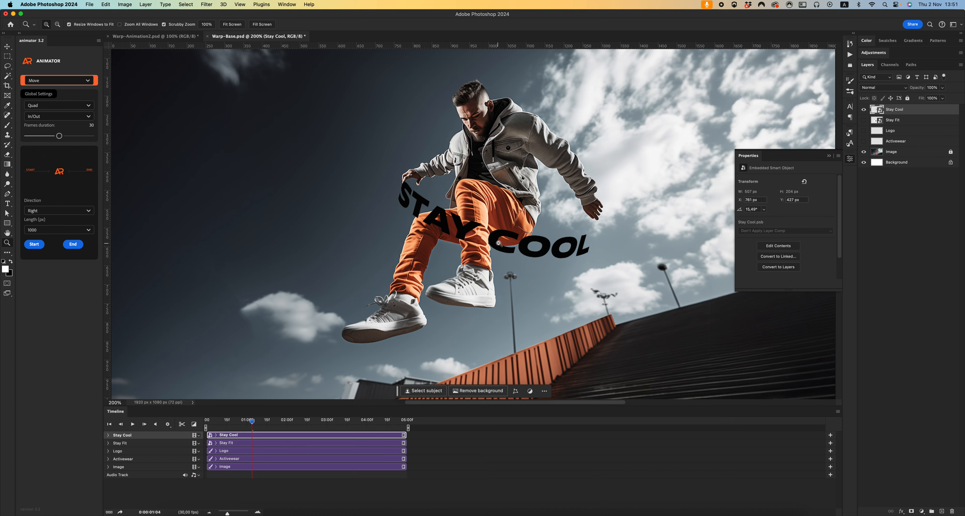
pyautogui.keyDown('alt'); pyautogui.click(499, 242); pyautogui.keyUp('alt')
pyautogui.click(512, 237)
pyautogui.press('v')
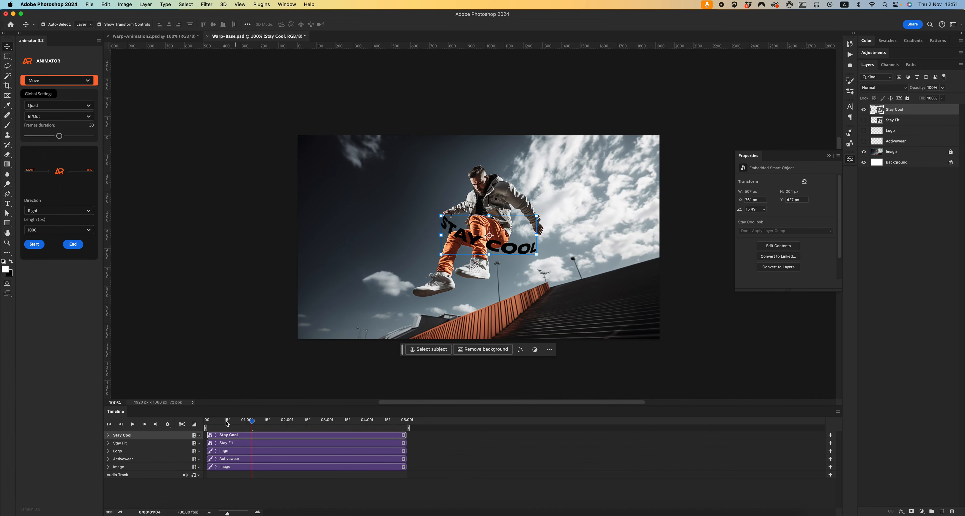
pyautogui.moveTo(252, 423)
pyautogui.mouseDown()
pyautogui.moveTo(211, 422)
pyautogui.moveTo(266, 416)
pyautogui.moveTo(256, 420)
pyautogui.mouseUp()
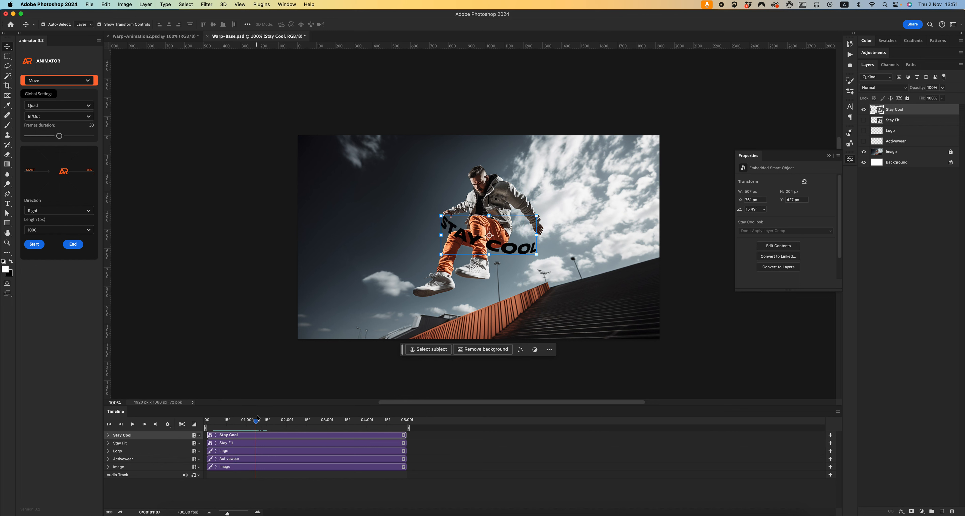
pyautogui.click(864, 120)
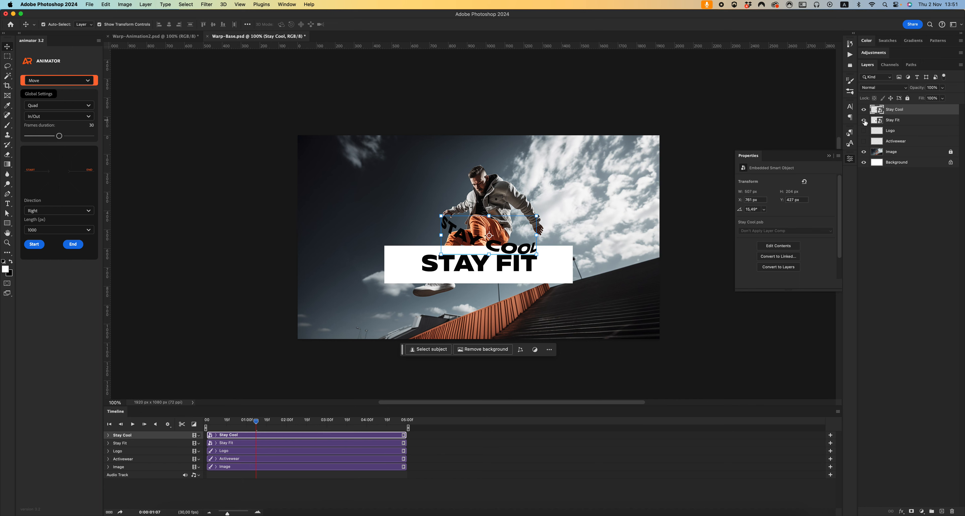
# - Hide the white Rectangle 1 layer in the Stay Fit panel's nested smart object, and save and close both content files
pyautogui.doubleClick(876, 121)
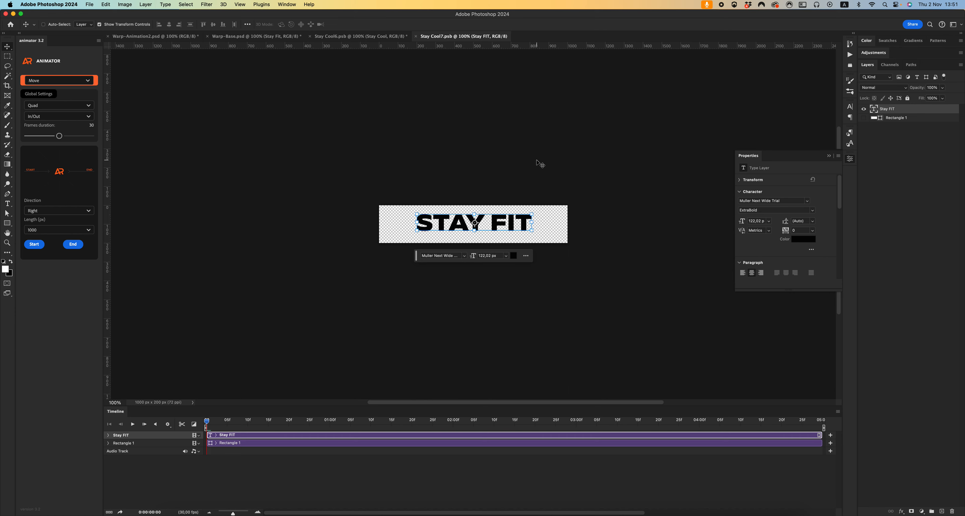
pyautogui.press('super+w')
pyautogui.press('super+w')
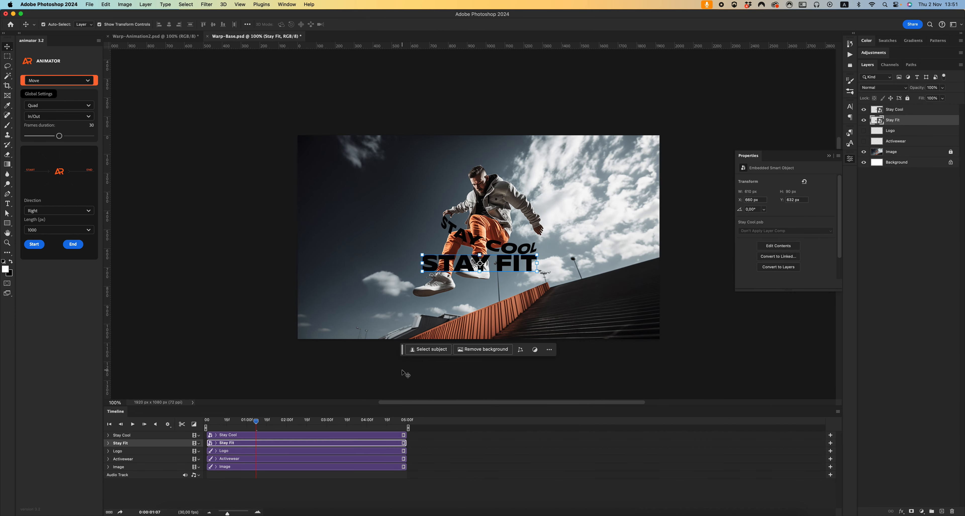
# - Nudge the Stay Fit text slightly upward and apply a Cylinder warp to it
pyautogui.press('super+t')
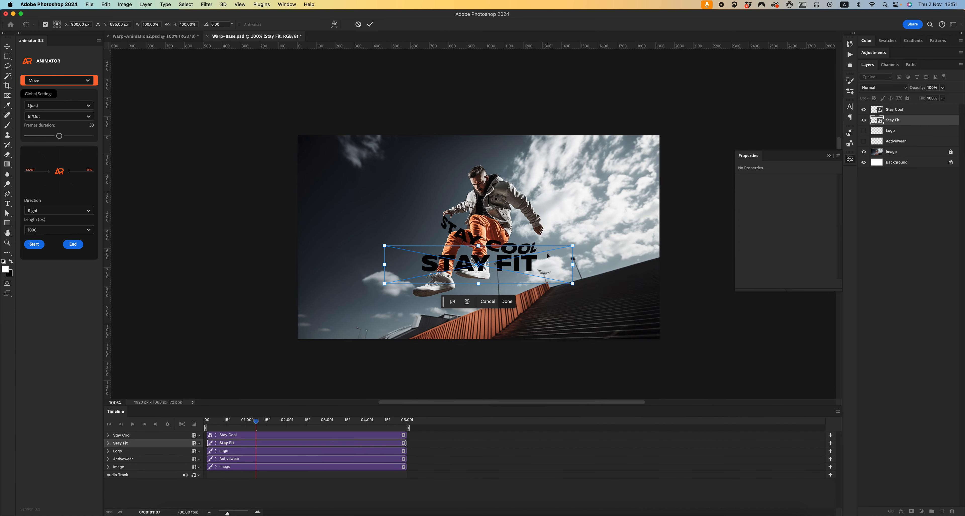
pyautogui.moveTo(510, 267); pyautogui.dragTo(509, 261)
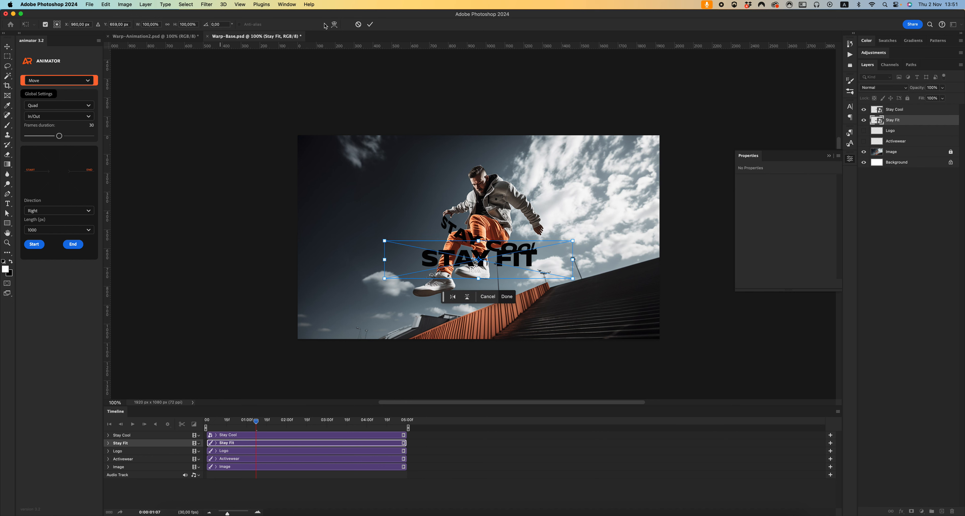
pyautogui.click(335, 25)
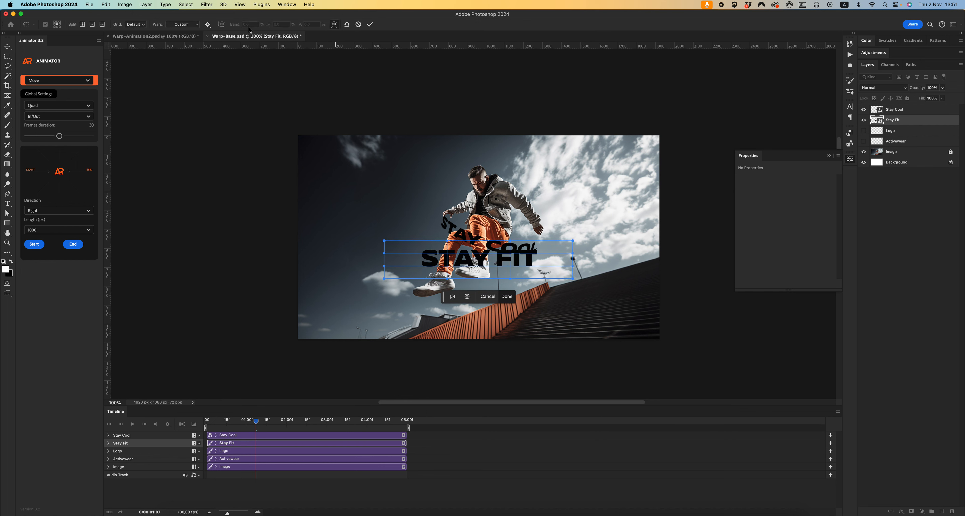
pyautogui.click(197, 24)
pyautogui.click(185, 159)
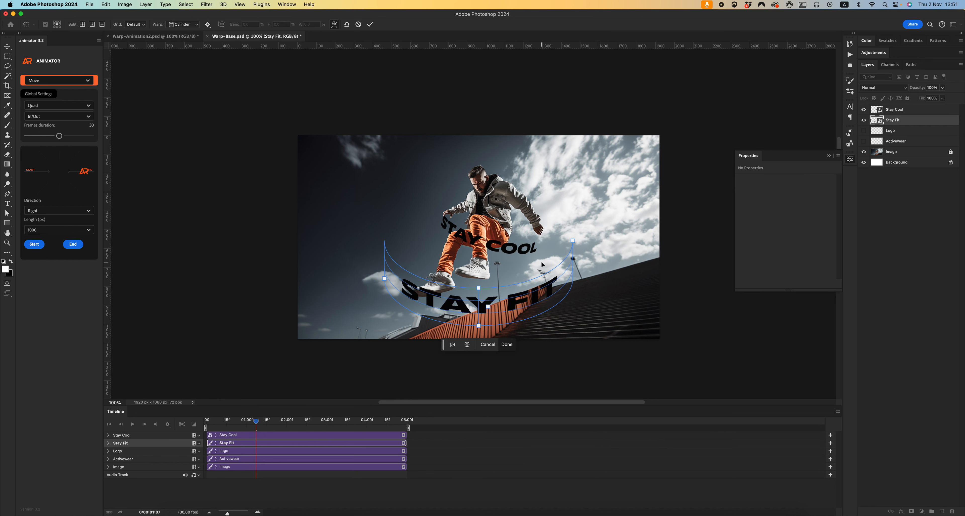
# - Narrow the Stay Fit cylinder from both ends and flatten its curve to bring the text up to the man's shoes
pyautogui.rightClick(564, 269)
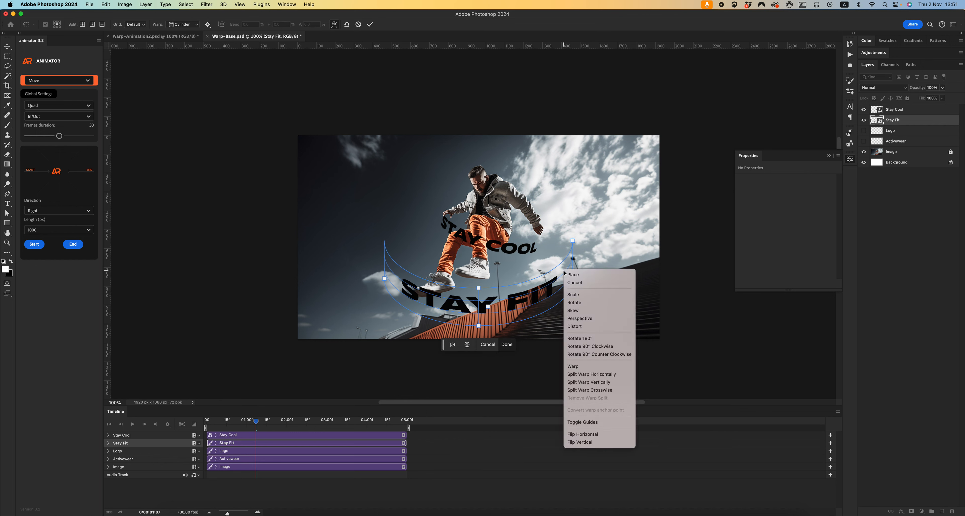
pyautogui.click(574, 244)
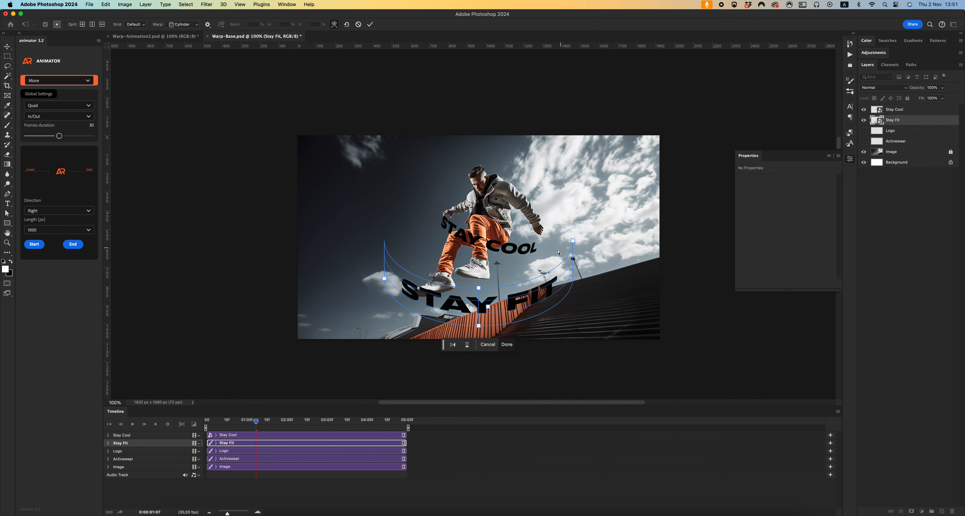
pyautogui.moveTo(573, 241); pyautogui.dragTo(511, 244)
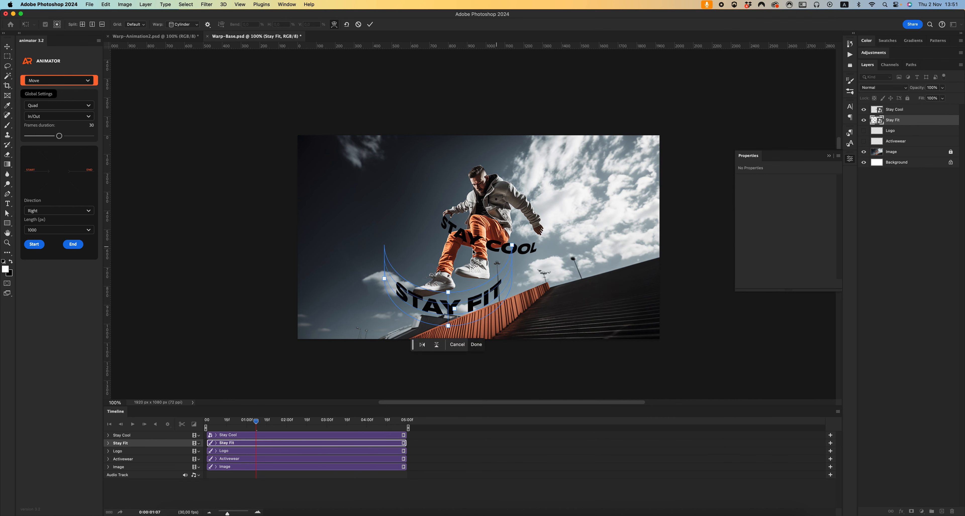
pyautogui.moveTo(446, 323); pyautogui.dragTo(449, 265)
pyautogui.moveTo(384, 278); pyautogui.dragTo(400, 277)
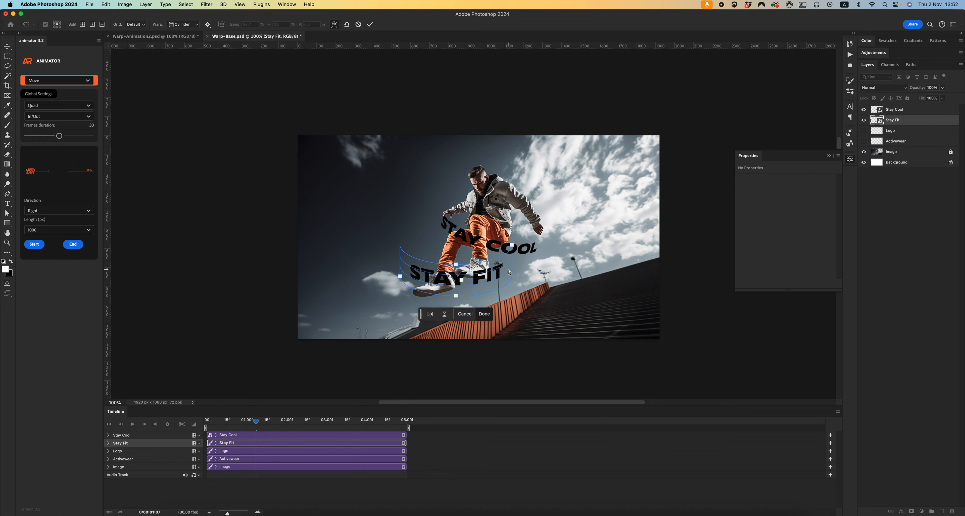
# - Rotate the Stay Fit band about 17.42° and place it directly below the Stay Cool band
pyautogui.rightClick(494, 269)
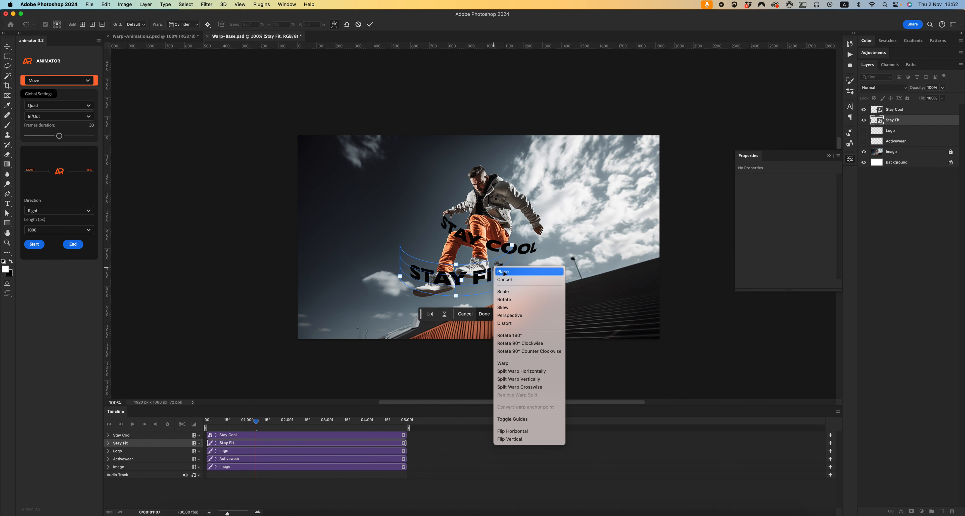
pyautogui.click(503, 291)
pyautogui.moveTo(515, 239); pyautogui.dragTo(519, 269)
# - Adjust both ends of the Stay Fit cylinder warp to follow the width of the Stay Cool band, and apply the transform
pyautogui.rightClick(508, 263)
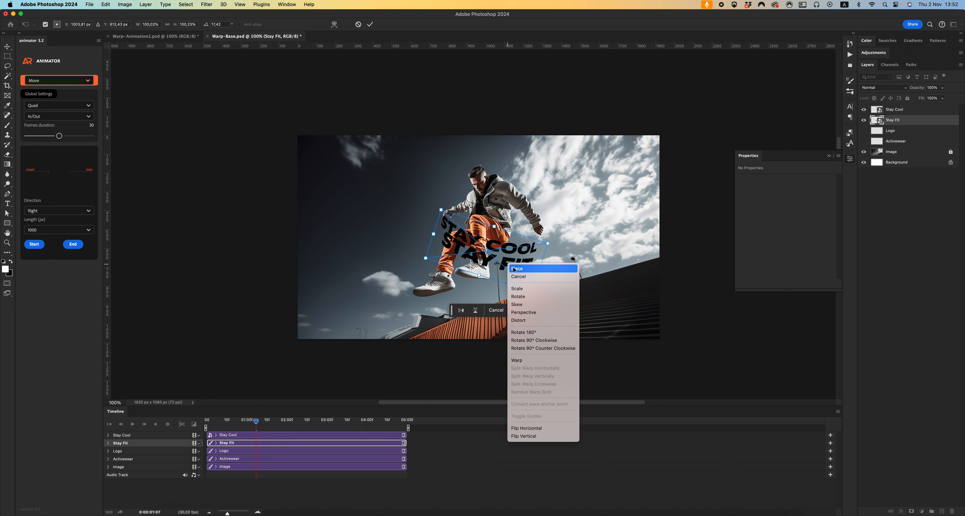
pyautogui.click(518, 360)
pyautogui.moveTo(432, 240); pyautogui.dragTo(425, 233)
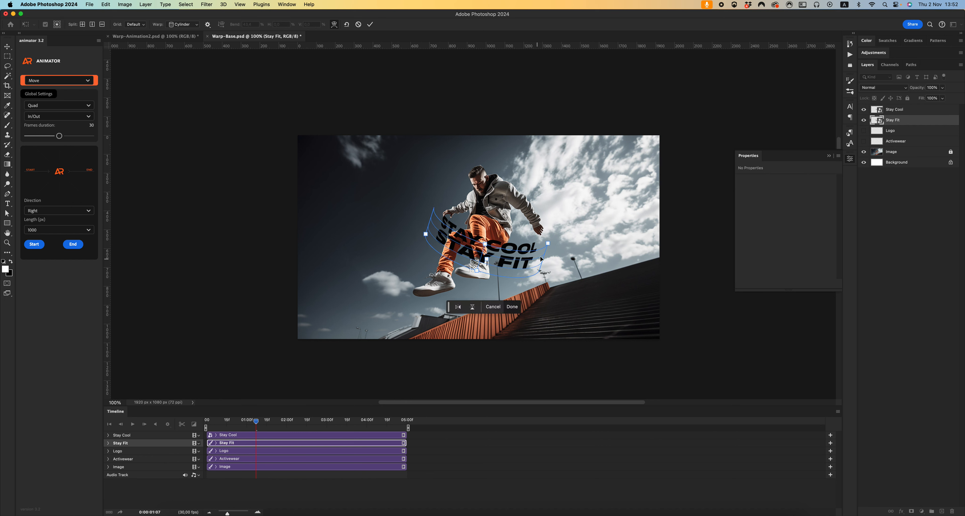
pyautogui.moveTo(549, 245)
pyautogui.mouseDown()
pyautogui.moveTo(532, 242)
pyautogui.moveTo(517, 259)
pyautogui.moveTo(539, 243)
pyautogui.mouseUp()
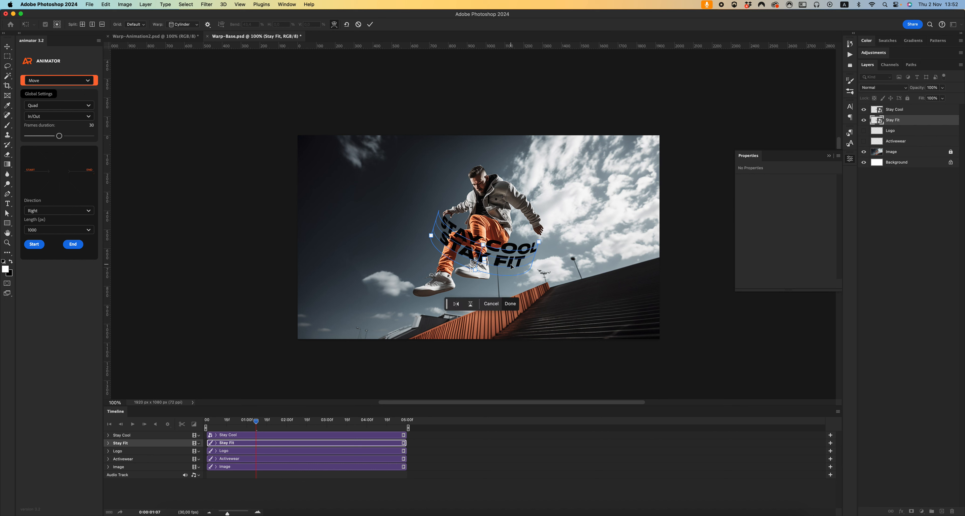
pyautogui.press('Return')
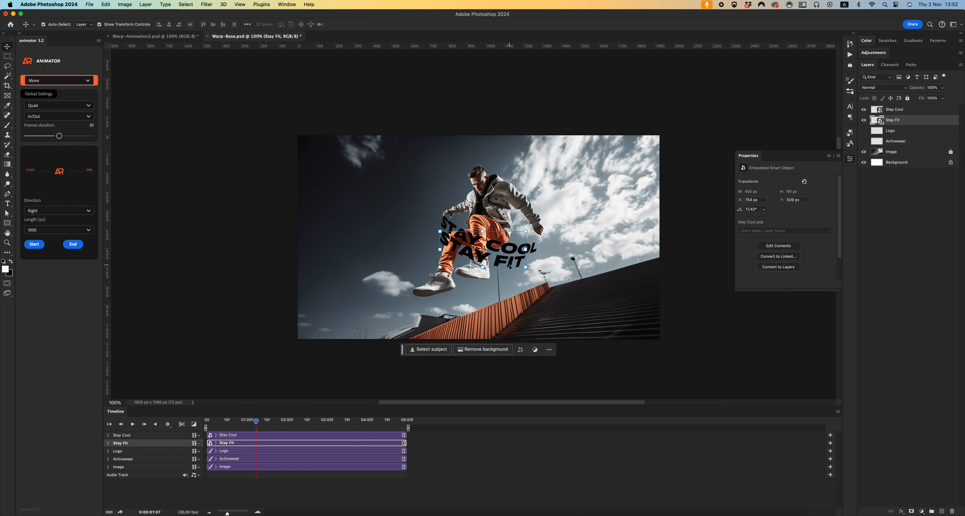
# - Go to frame 00:20 and refine the Stay Fit cylinder warp at its end below the man's hand
pyautogui.moveTo(257, 421); pyautogui.dragTo(237, 420)
pyautogui.moveTo(239, 420); pyautogui.dragTo(233, 421)
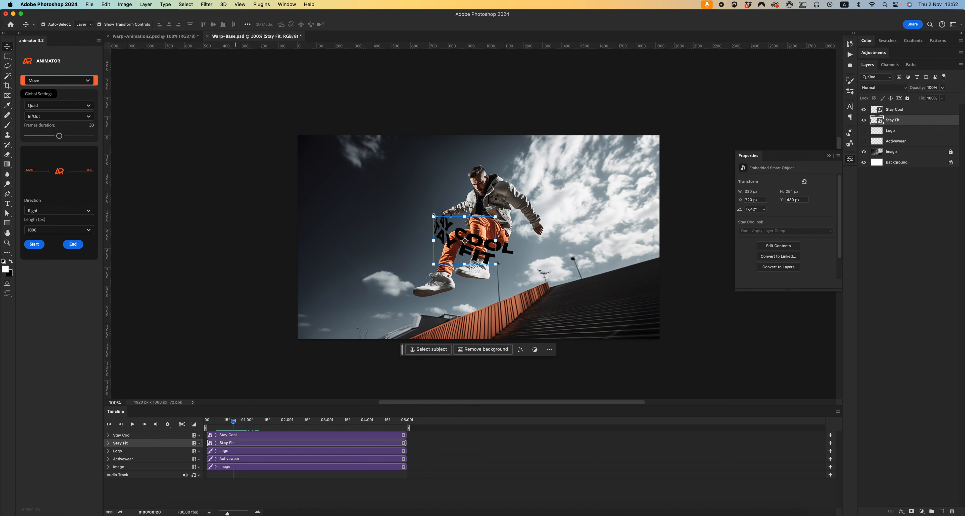
pyautogui.press('super+t')
pyautogui.rightClick(439, 228)
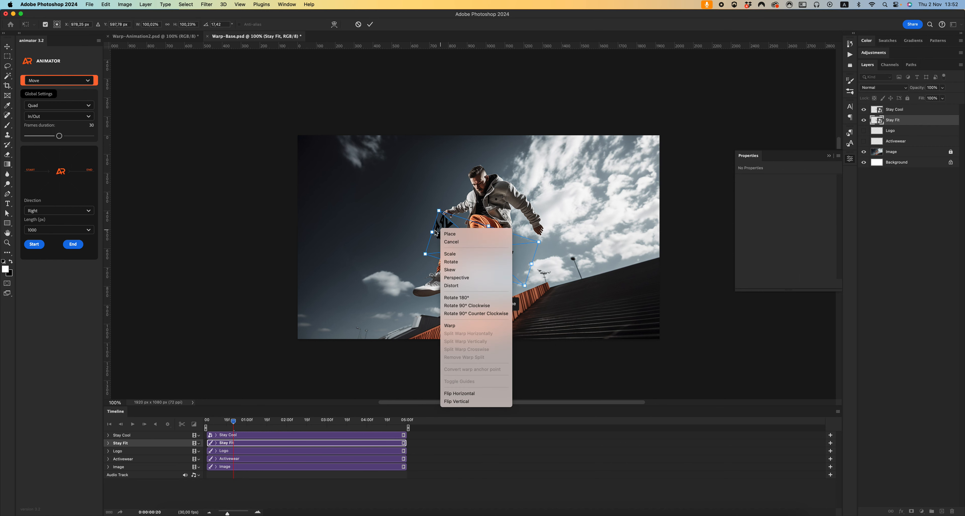
pyautogui.click(450, 325)
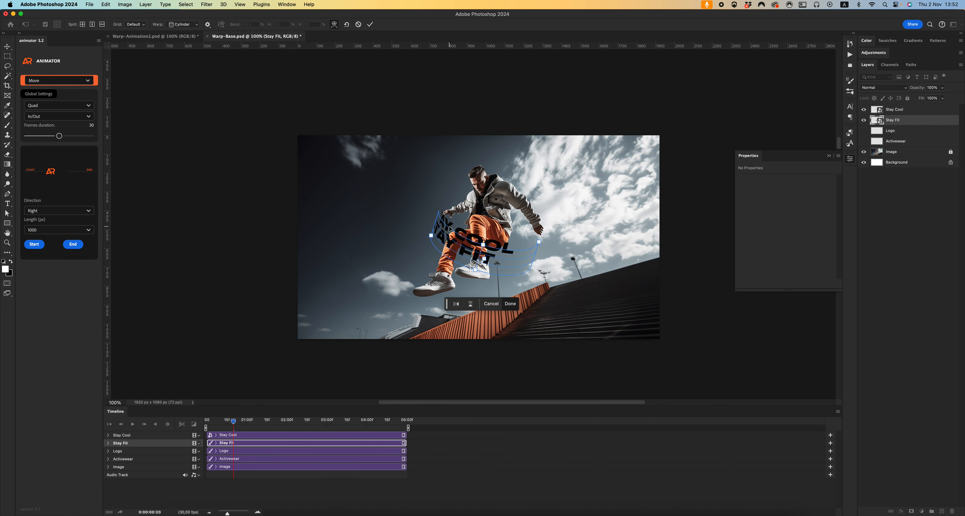
pyautogui.moveTo(432, 237); pyautogui.dragTo(434, 239)
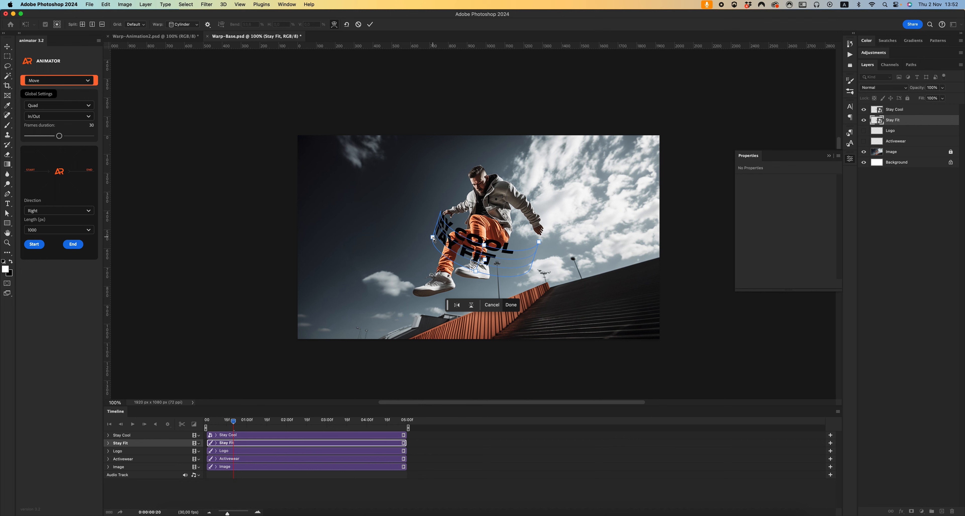
pyautogui.press('Return')
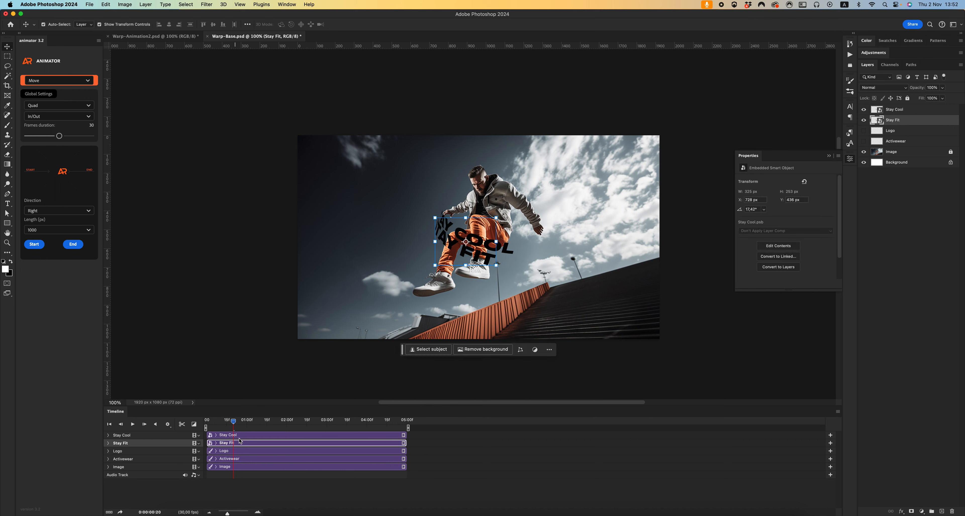
# - Shift the Stay Fit clip to start about three frames after the Stay Cool clip
pyautogui.click(258, 511)
pyautogui.click(258, 512)
pyautogui.click(258, 511)
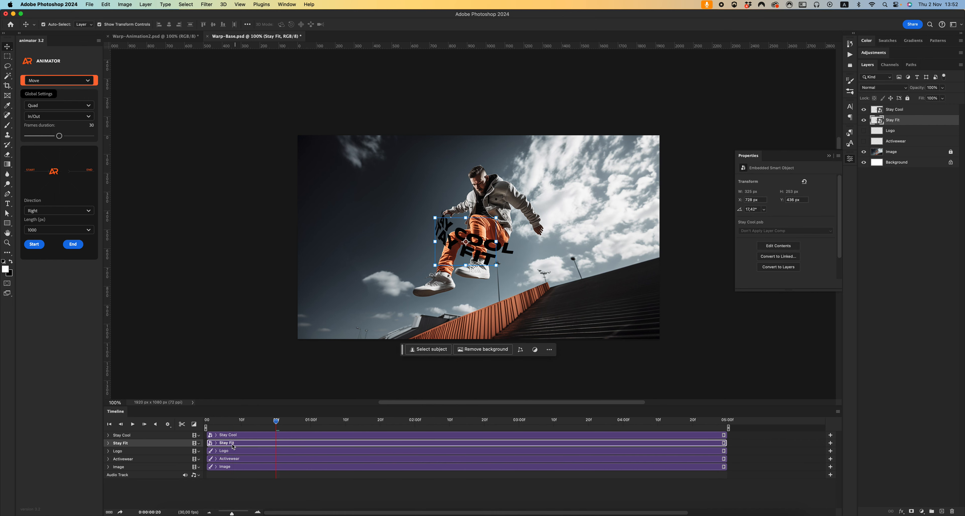
pyautogui.moveTo(236, 443); pyautogui.dragTo(252, 423)
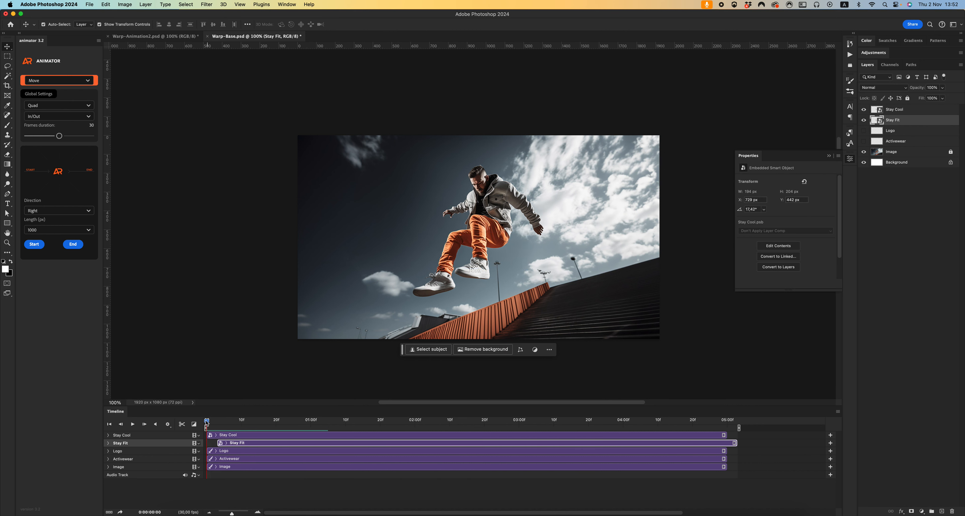
# - Play back the animation to check the staggered texts, and park the playhead at frame 00:23
pyautogui.click(133, 424)
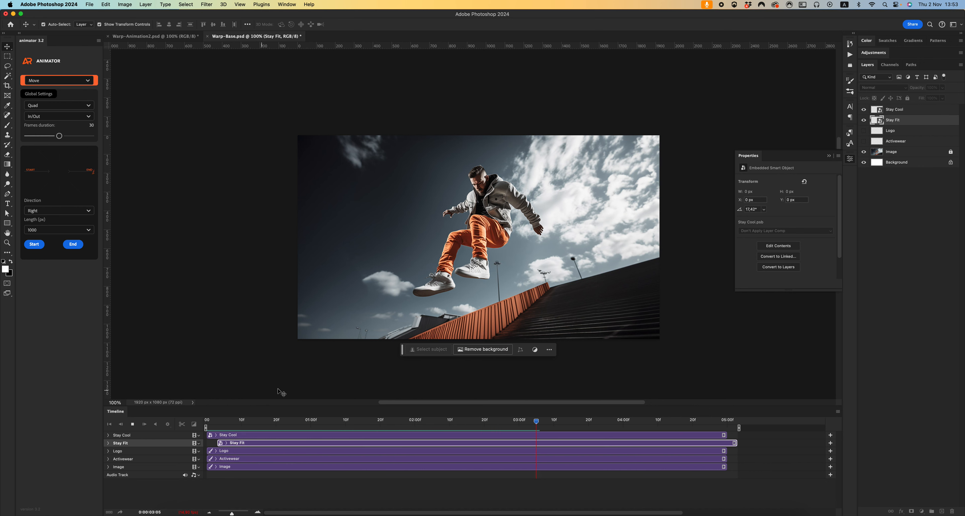
pyautogui.press('space')
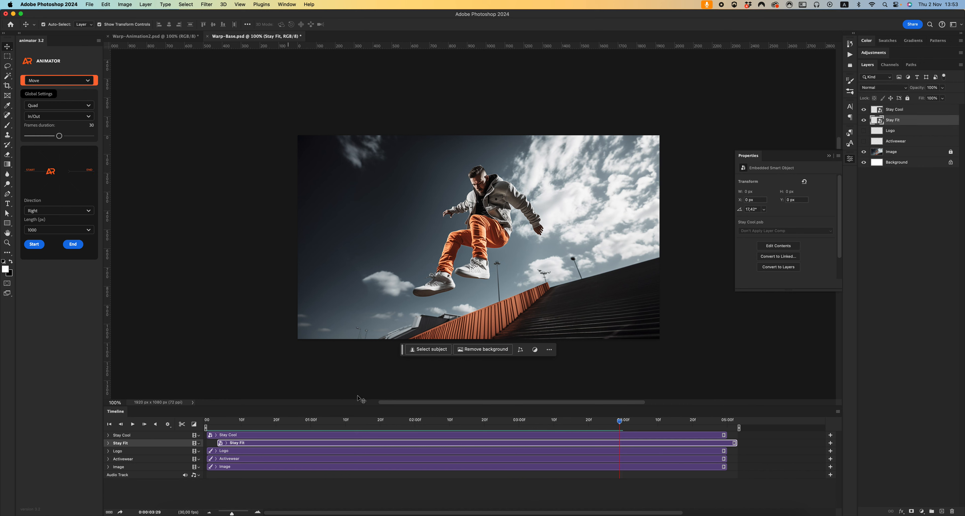
pyautogui.moveTo(241, 424); pyautogui.dragTo(287, 424)
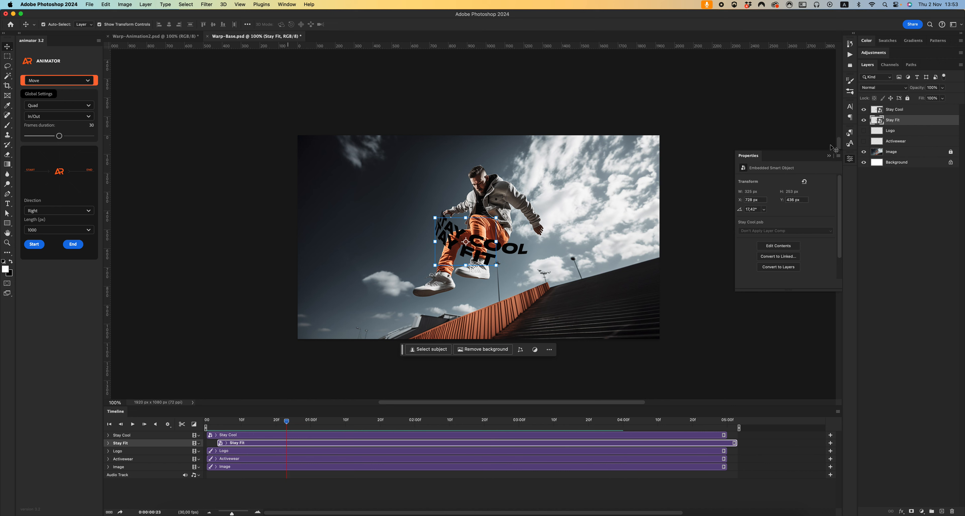
pyautogui.doubleClick(919, 123)
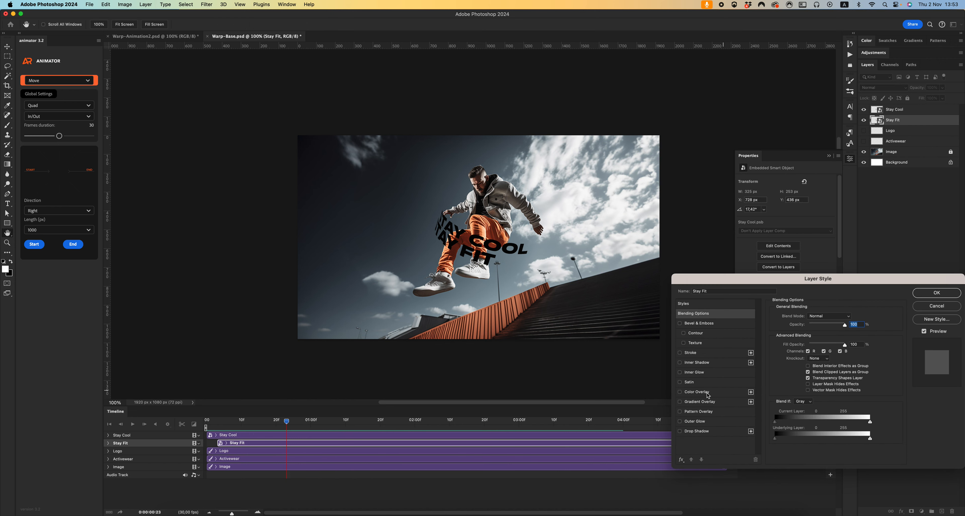
pyautogui.click(684, 392)
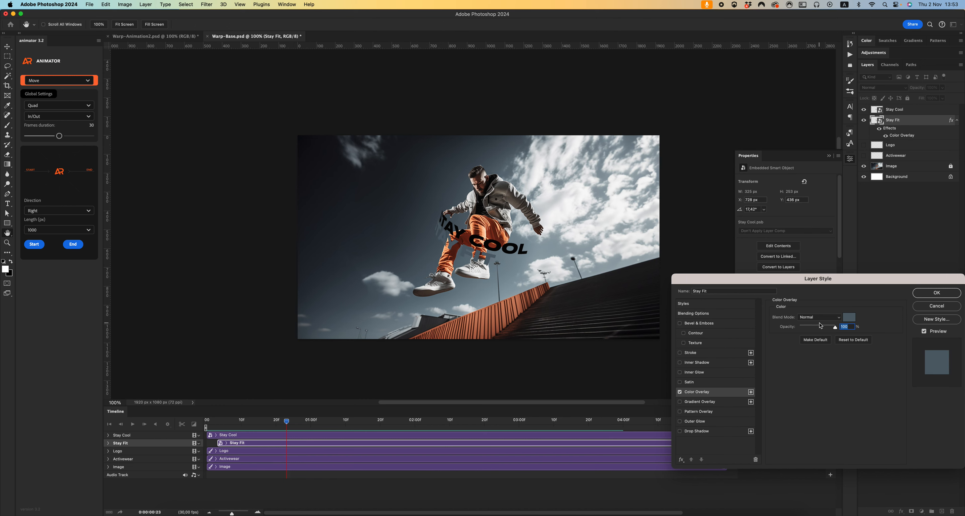
pyautogui.click(935, 306)
# - Set the Stay FIT text color to white (#ffffff) inside its nested smart object, and save and close both content files
pyautogui.doubleClick(877, 120)
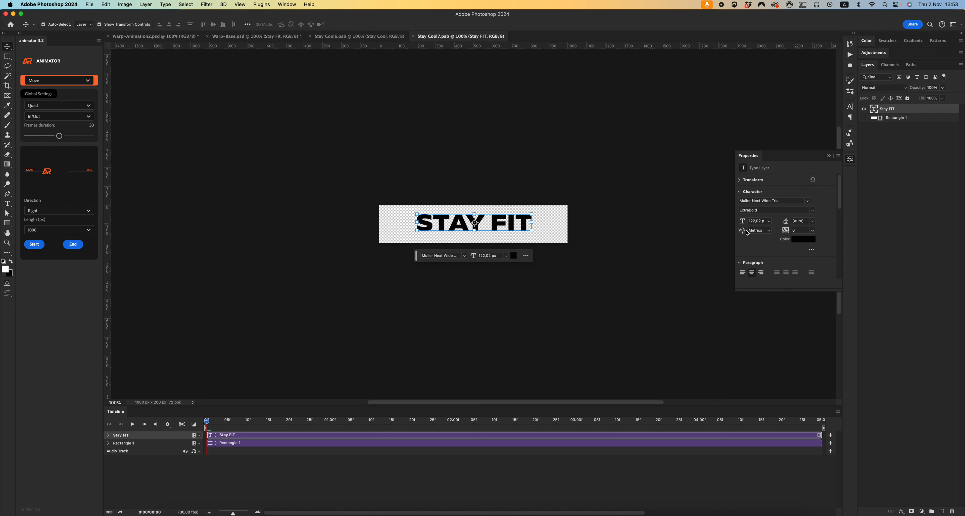
pyautogui.click(805, 240)
pyautogui.click(656, 369)
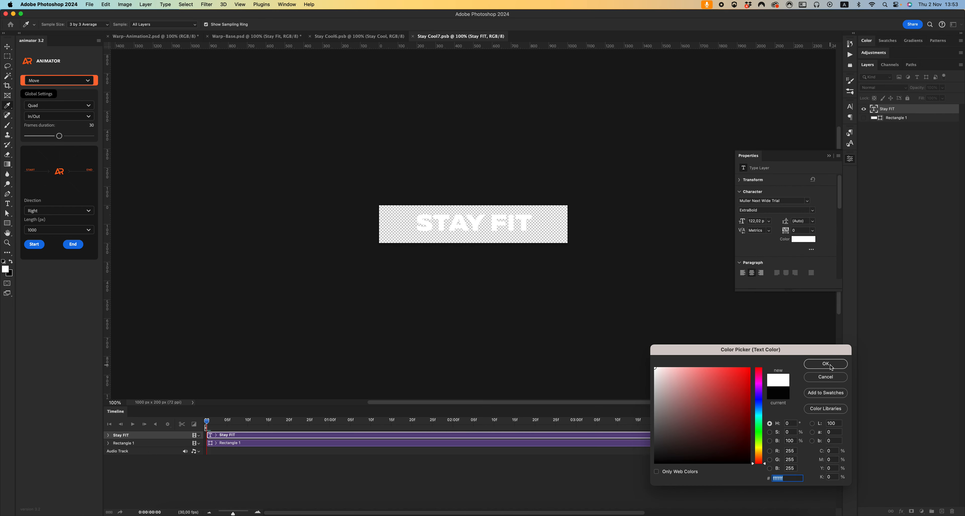
pyautogui.click(826, 363)
pyautogui.press('super+w')
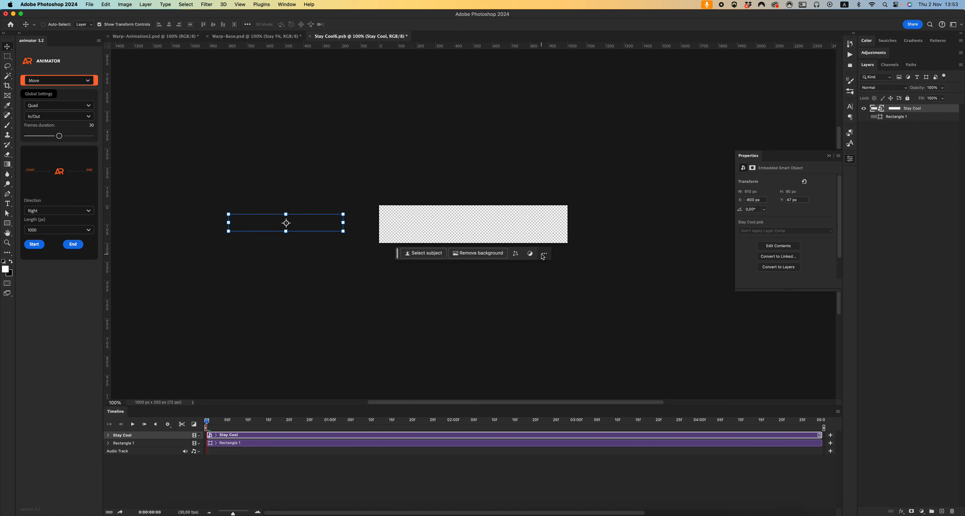
pyautogui.press('super+w')
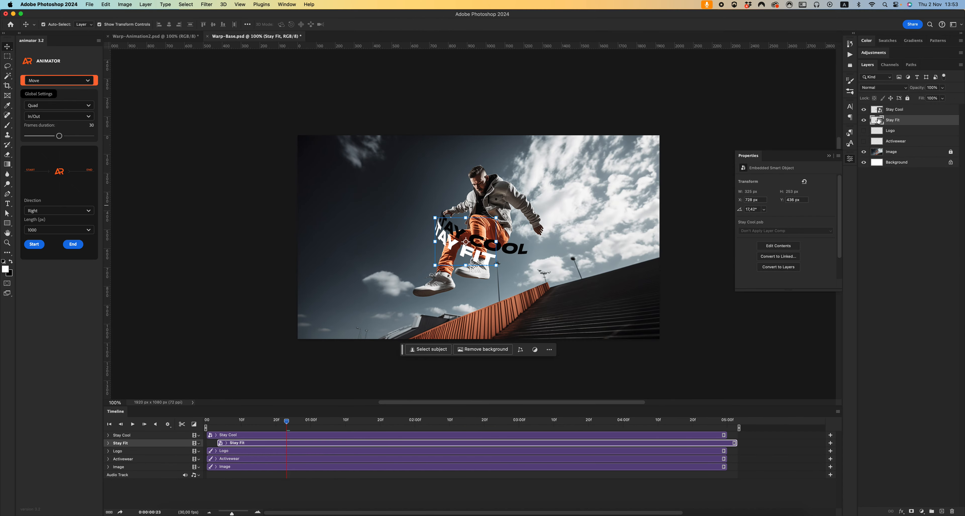
# - Set the Stay Cool text color to white (#ffffff) inside its nested smart object, and save and close both content files
pyautogui.doubleClick(877, 109)
pyautogui.doubleClick(875, 113)
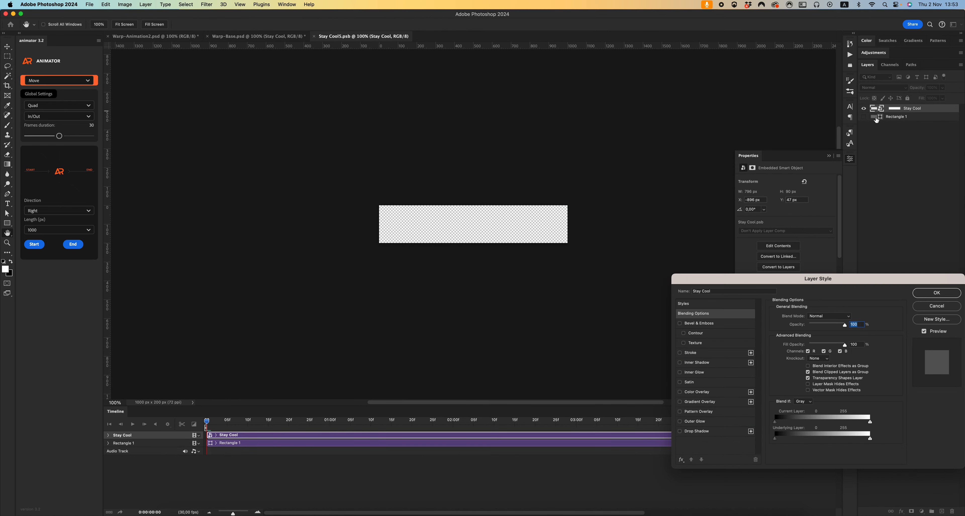
pyautogui.press('Escape')
pyautogui.doubleClick(876, 109)
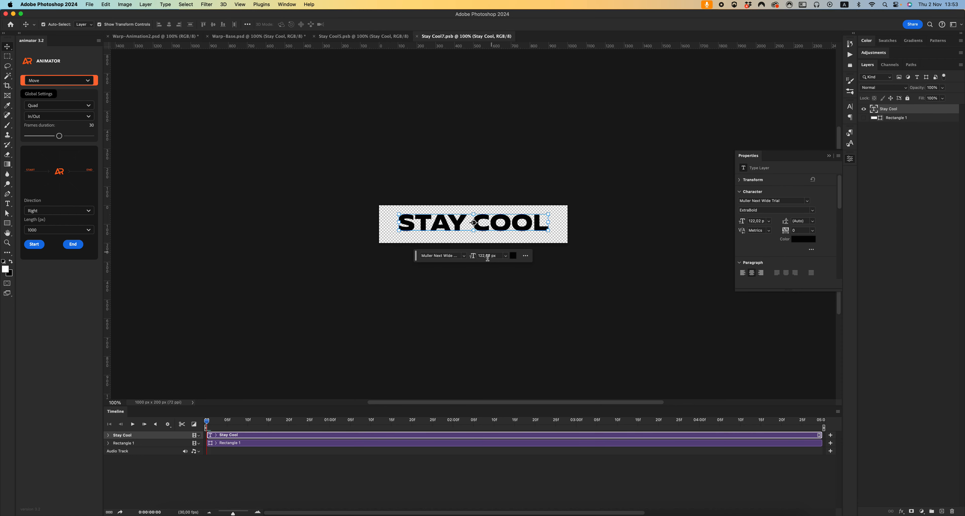
pyautogui.click(517, 258)
pyautogui.write('ffffff')
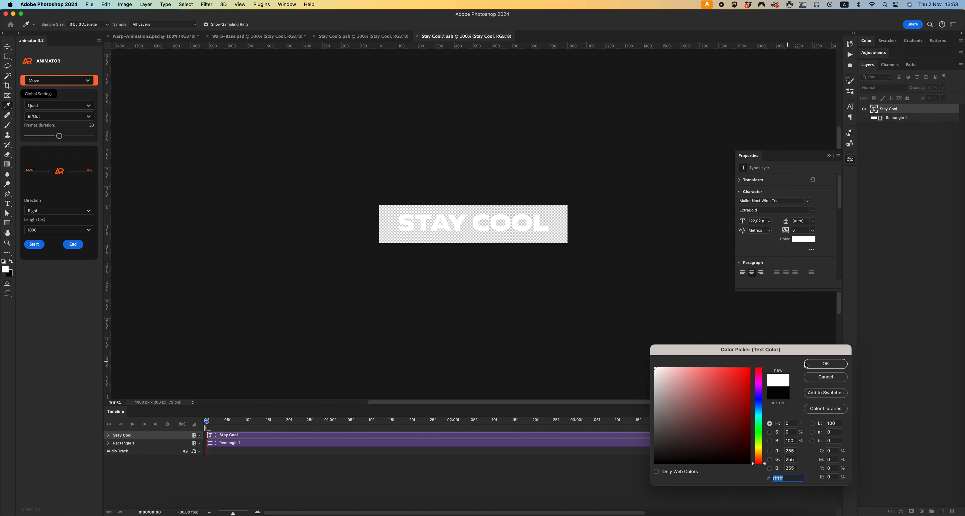
pyautogui.press('Return')
pyautogui.press('super+s')
pyautogui.press('super+w')
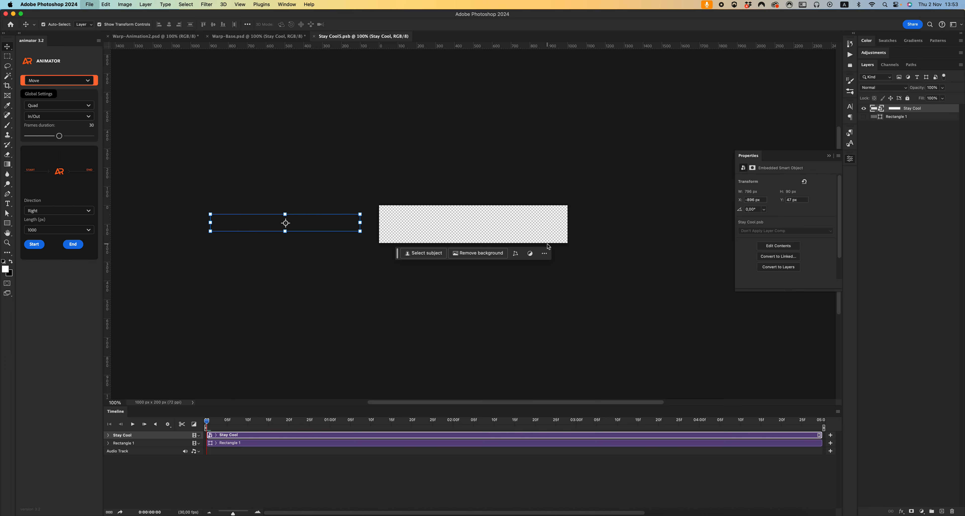
pyautogui.press('super+w')
# - Deselect the layers and shorten the timeline work area to end just before the two-second mark
pyautogui.click(224, 305)
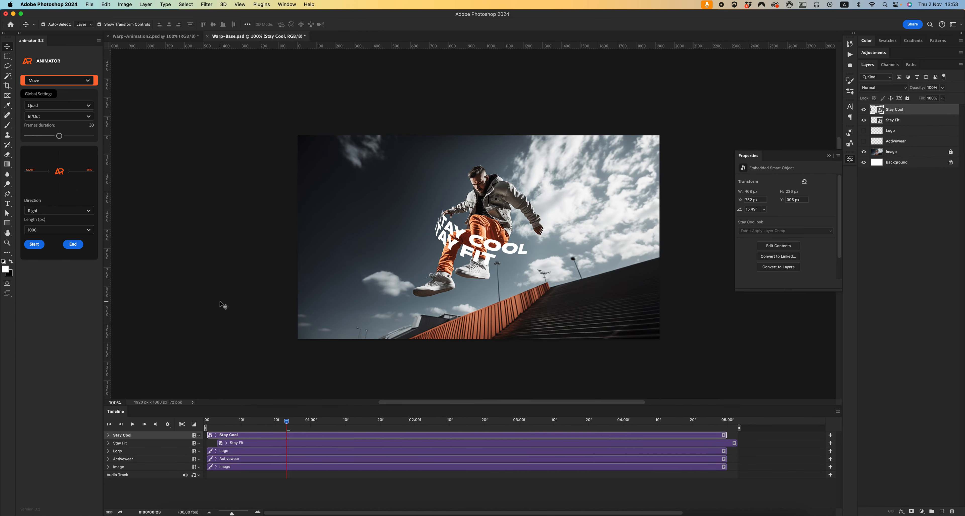
pyautogui.moveTo(739, 428); pyautogui.dragTo(402, 428)
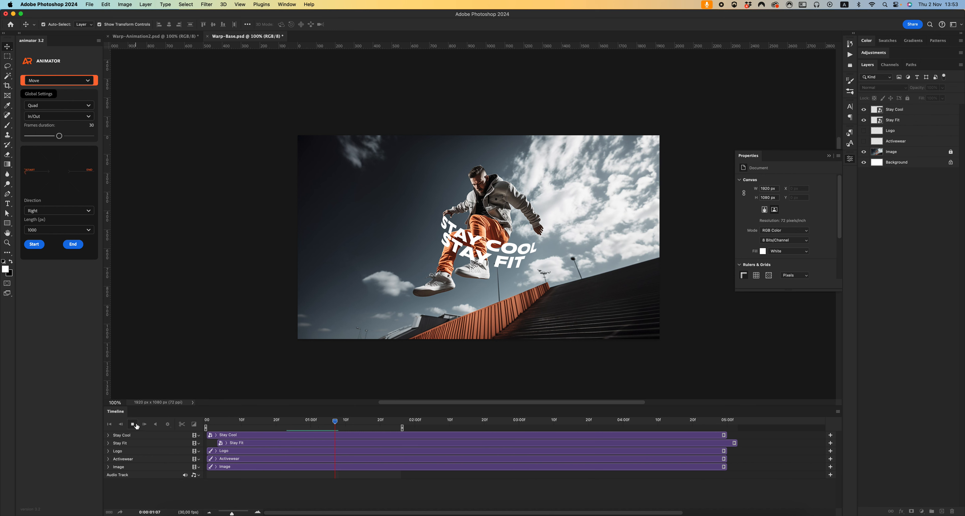
# - Extend the timeline work area to end just before the three-second mark, and play back the animation
pyautogui.click(136, 424)
pyautogui.click(133, 424)
pyautogui.hscroll(-5, 211, 318)
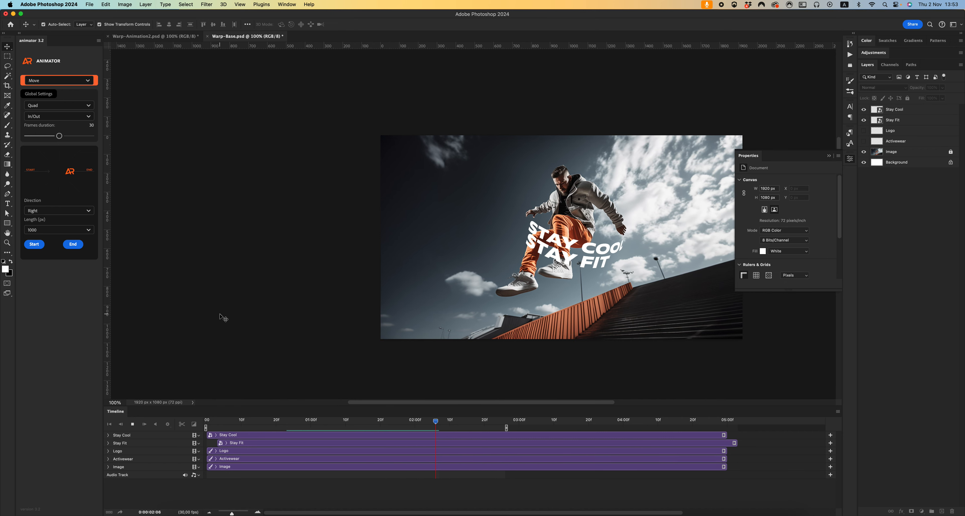
pyautogui.hscroll(5, 223, 318)
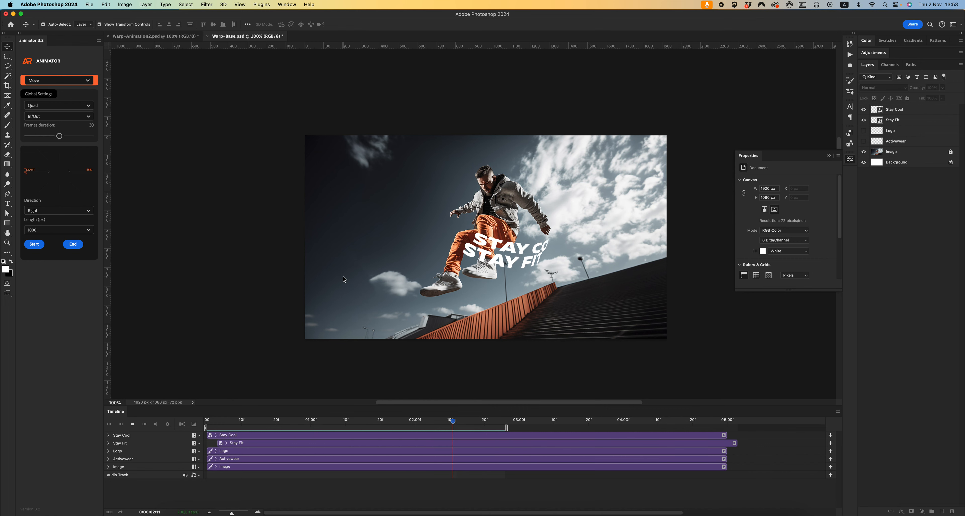
pyautogui.press('space')
# - Show the Logo and Activewear layers and convert each of them to its own smart object
pyautogui.click(864, 130)
pyautogui.click(864, 141)
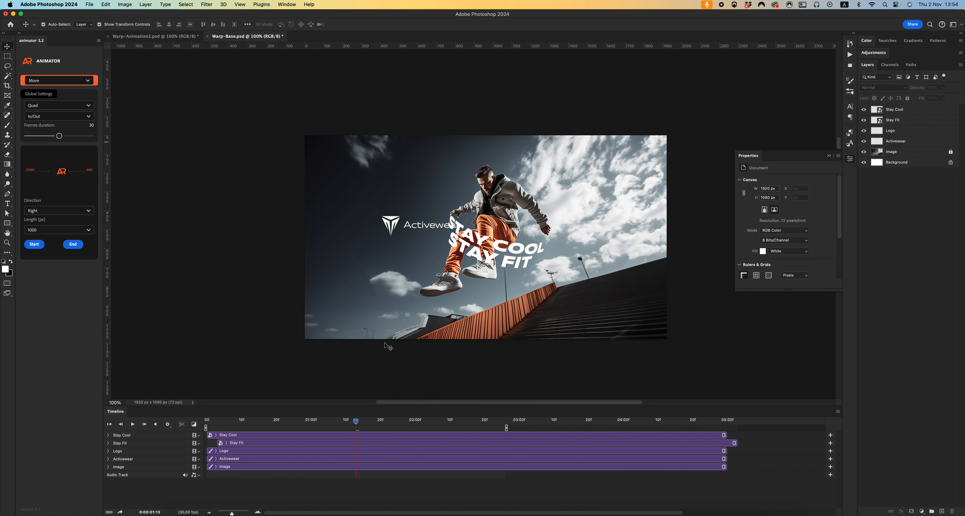
pyautogui.click(900, 131)
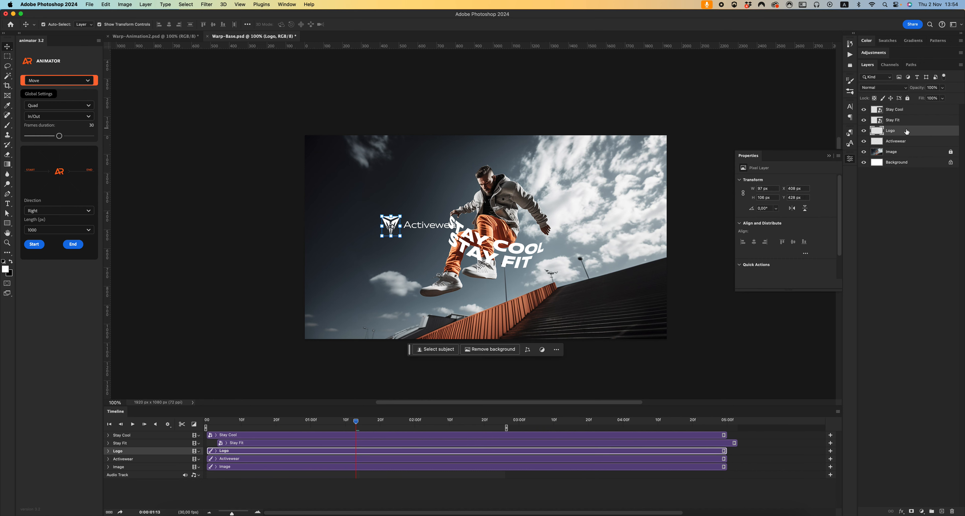
pyautogui.rightClick(903, 131)
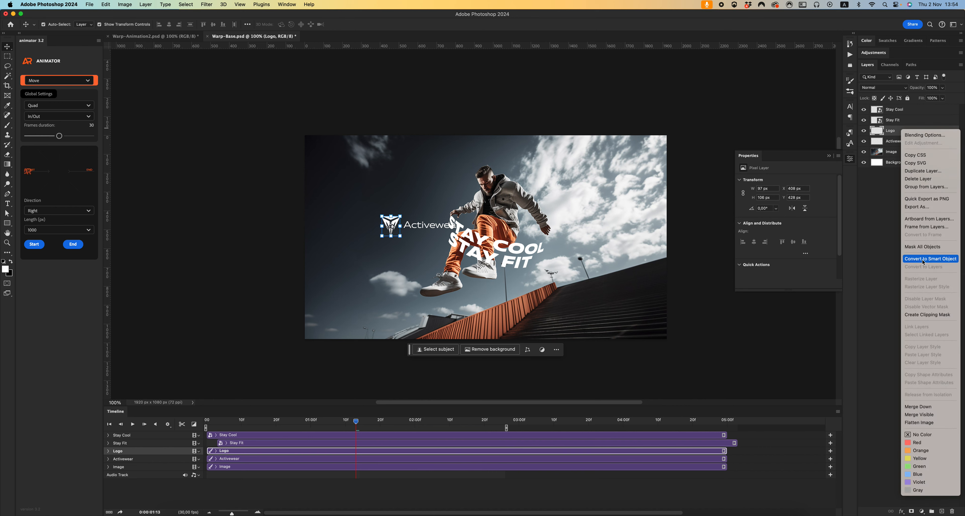
pyautogui.click(923, 259)
pyautogui.rightClick(877, 140)
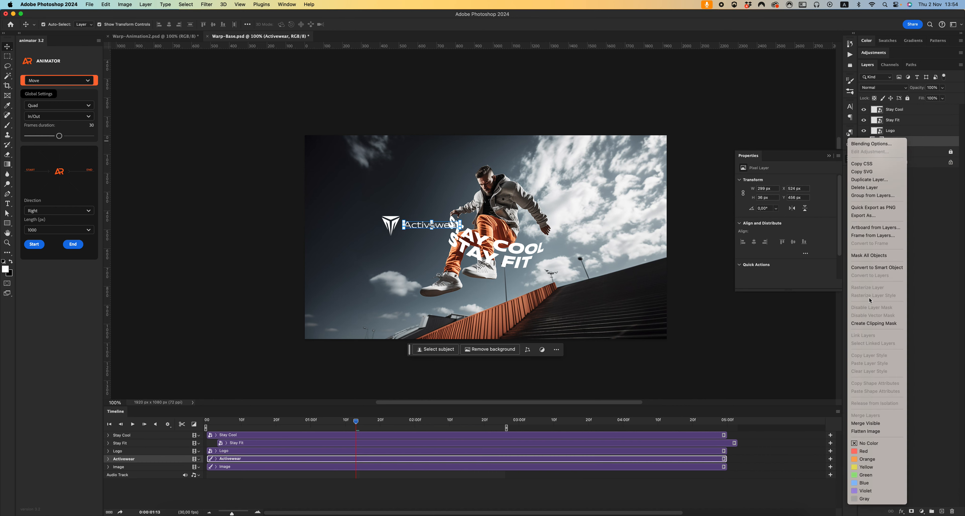
pyautogui.click(877, 267)
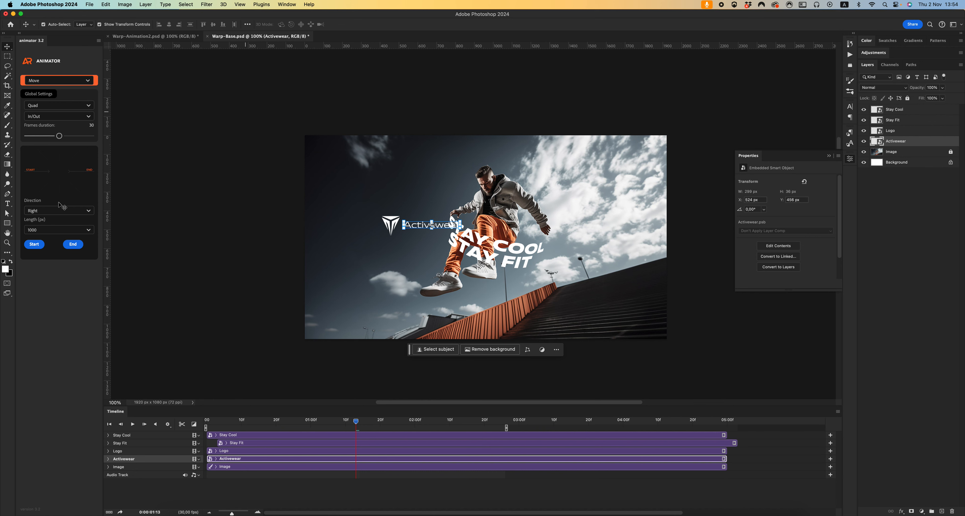
# - Set the Animator move direction to Left and hide the Stay Cool and Stay Fit layers
pyautogui.click(45, 210)
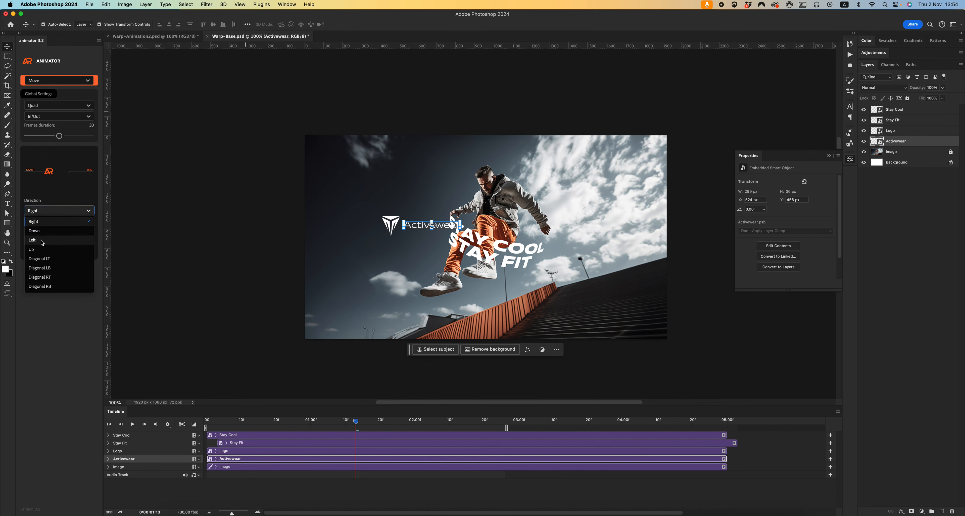
pyautogui.click(56, 230)
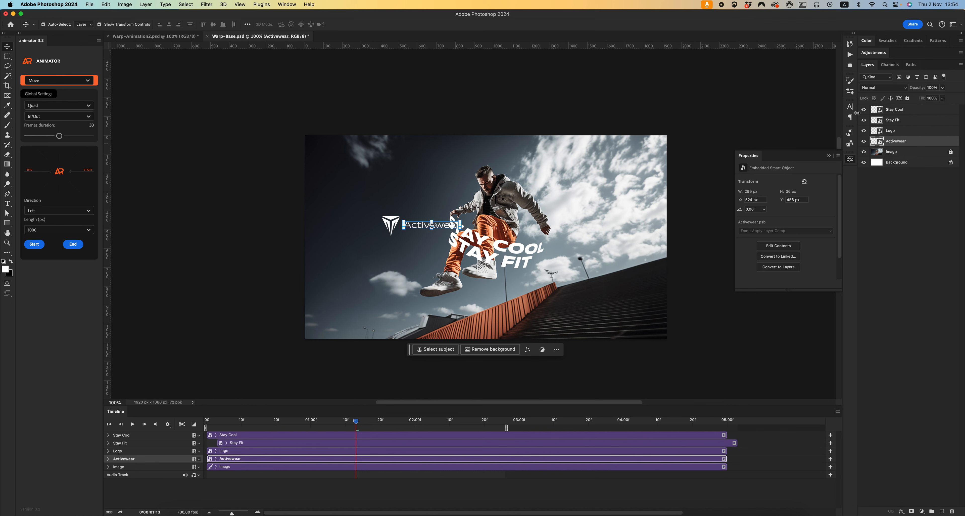
pyautogui.moveTo(865, 112); pyautogui.dragTo(860, 123)
pyautogui.press('z')
pyautogui.click(409, 219)
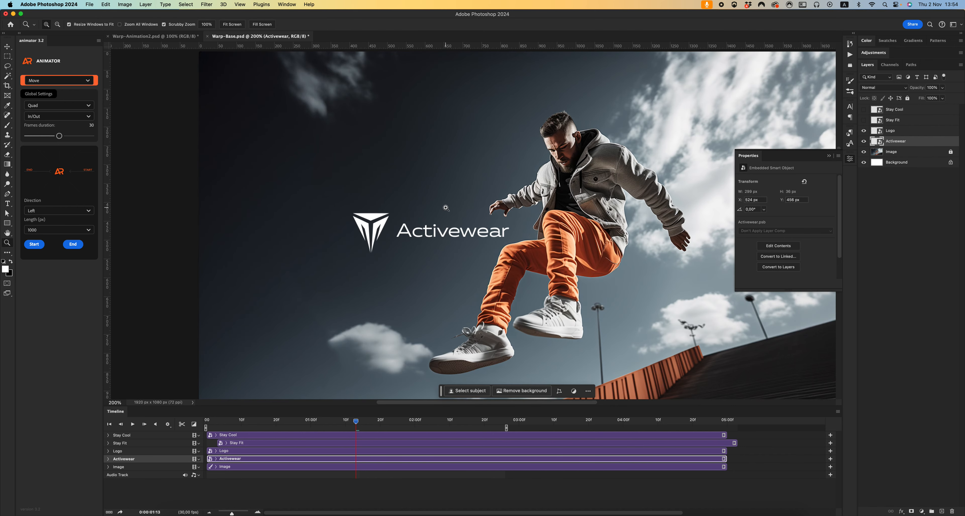
pyautogui.hscroll(2, 451, 227)
pyautogui.press('v')
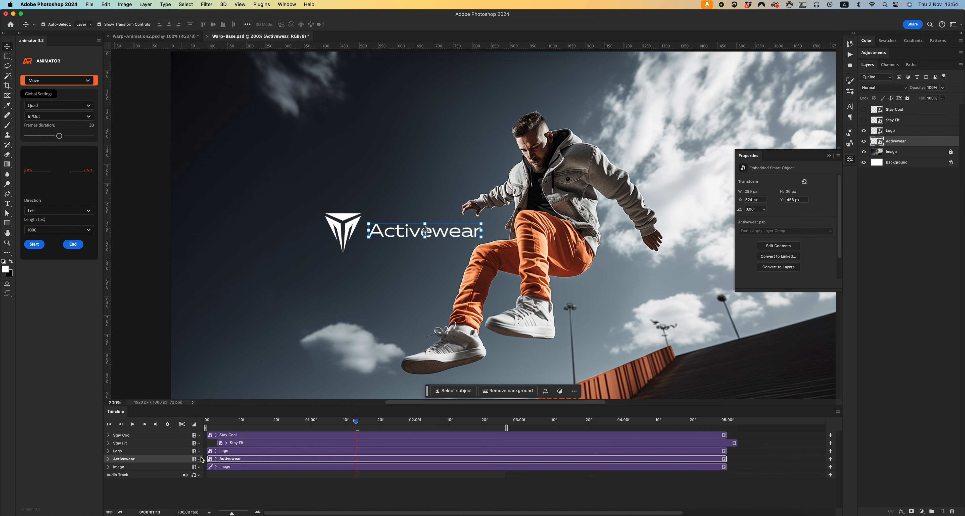
# - Animate the Logo leftward over 30 frames with Animator: a 500 px Start move from frame 0 and a 300 px End move from 02:20
pyautogui.click(248, 453)
pyautogui.click(216, 450)
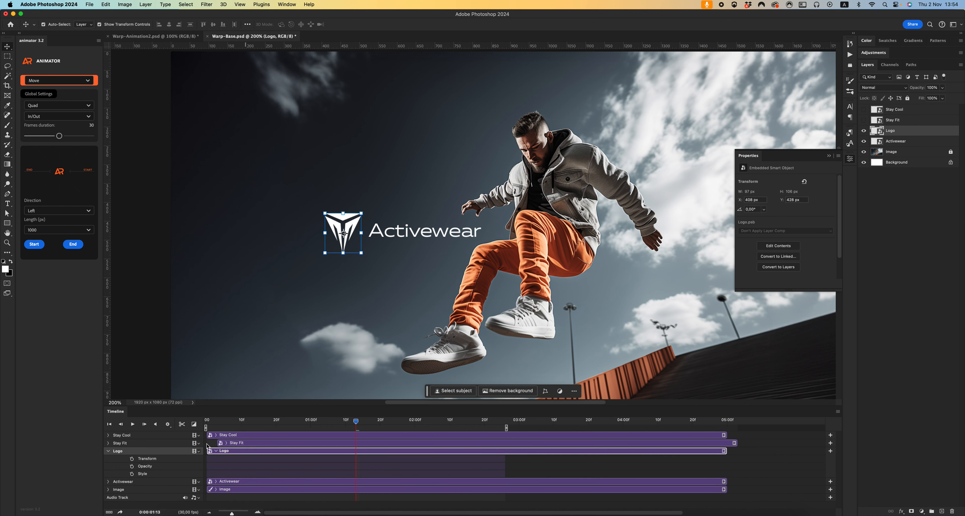
pyautogui.moveTo(221, 421); pyautogui.dragTo(206, 422)
pyautogui.press('m')
pyautogui.moveTo(361, 213); pyautogui.dragTo(558, 253)
pyautogui.press('super+d')
pyautogui.click(39, 229)
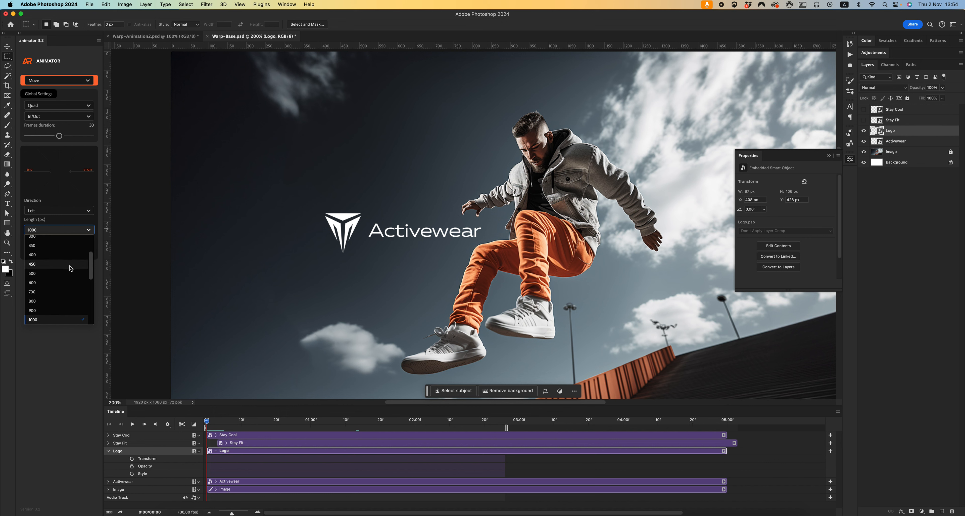
pyautogui.click(55, 275)
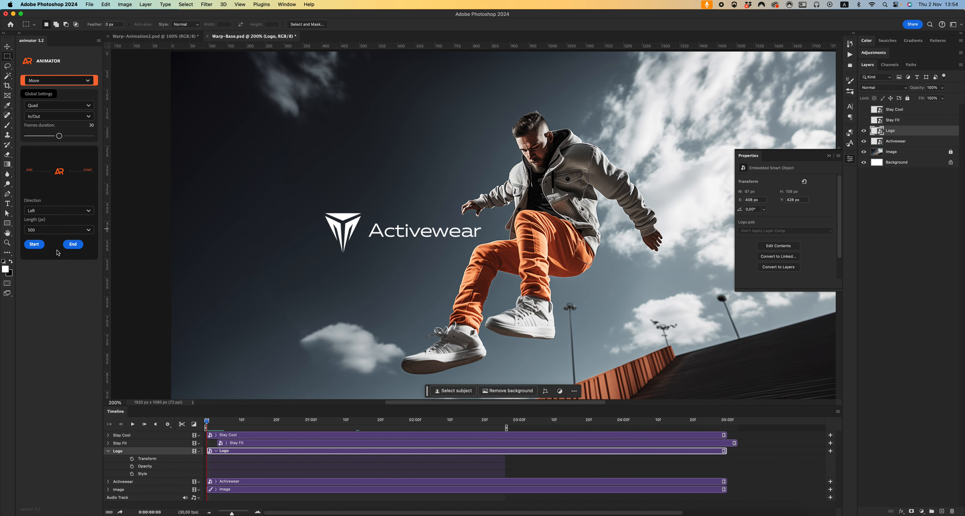
pyautogui.click(38, 245)
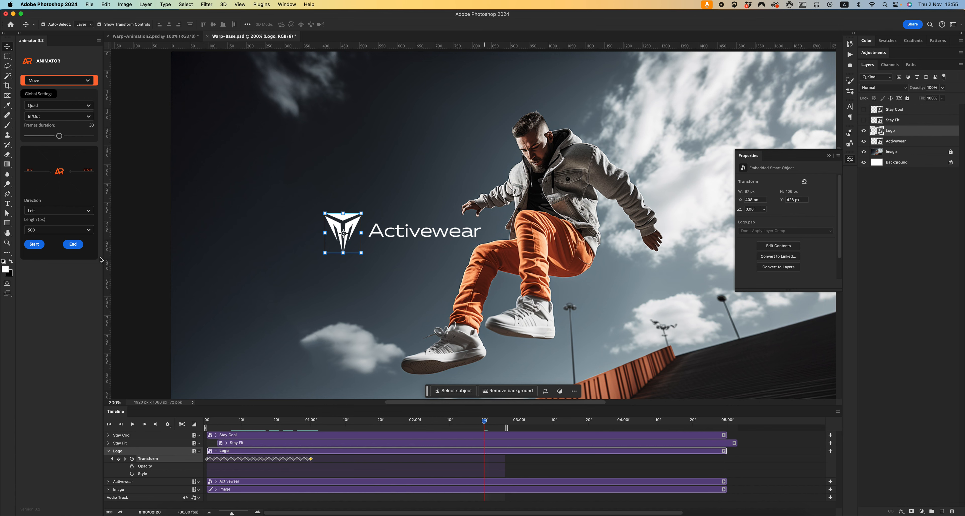
pyautogui.click(71, 231)
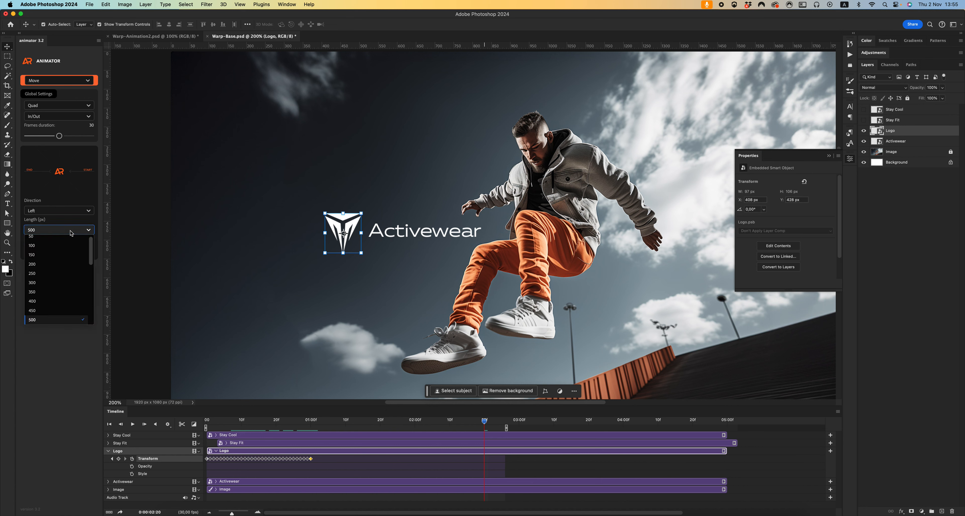
pyautogui.click(48, 283)
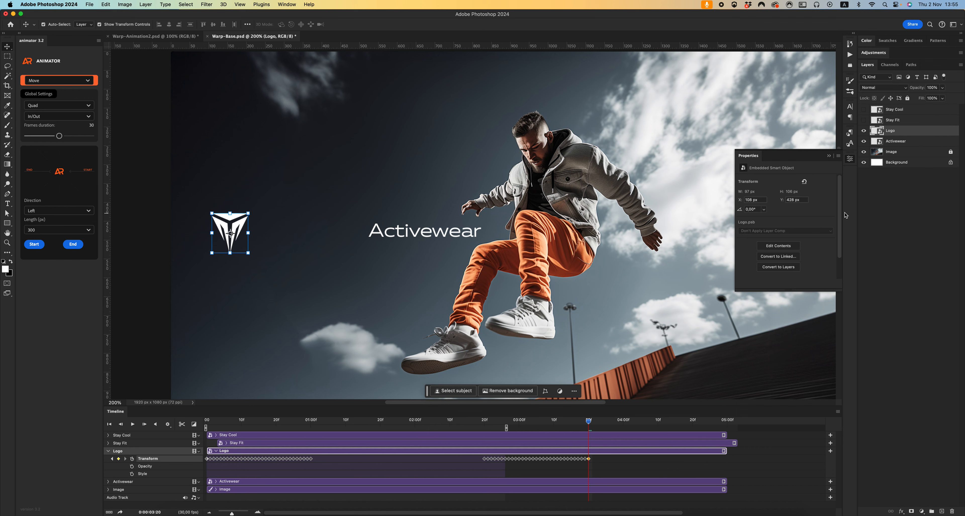
# - Animate the Activewear text's entrance from frame 0 with a 20-frame, 700 px leftward Start move in Animator
pyautogui.click(904, 142)
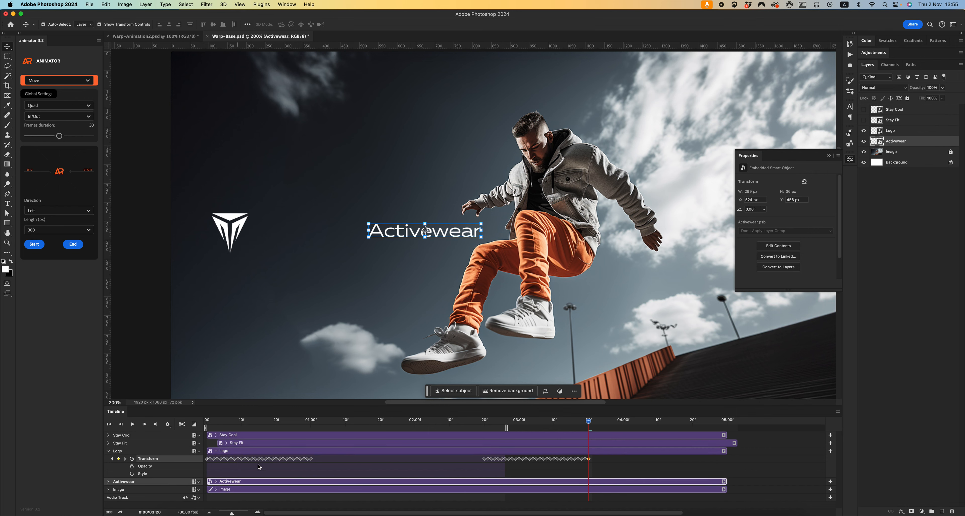
pyautogui.click(108, 481)
pyautogui.click(209, 422)
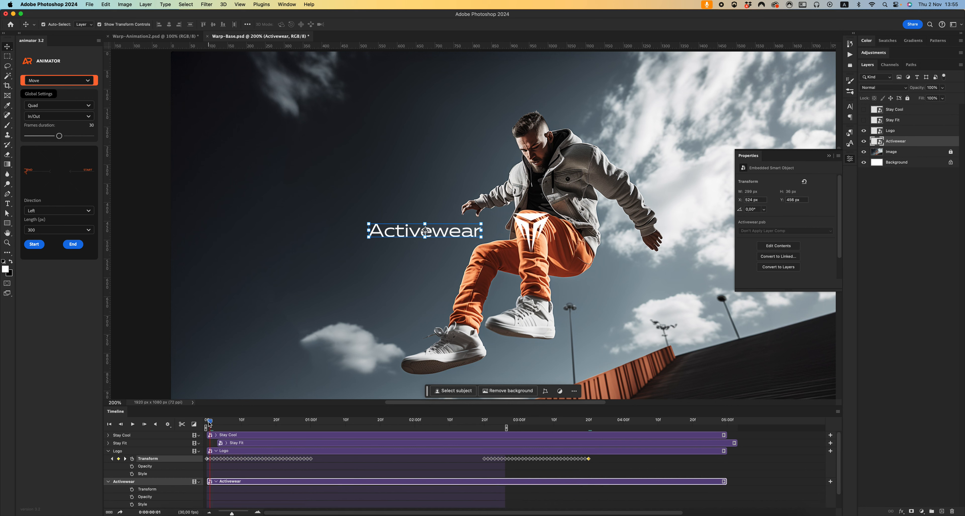
pyautogui.moveTo(210, 421); pyautogui.dragTo(206, 421)
pyautogui.moveTo(59, 137); pyautogui.dragTo(47, 137)
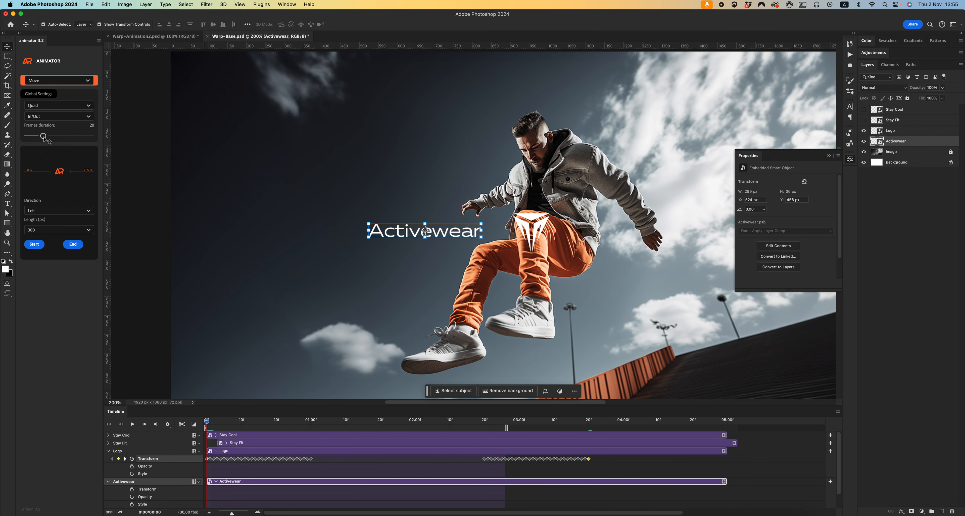
pyautogui.click(58, 229)
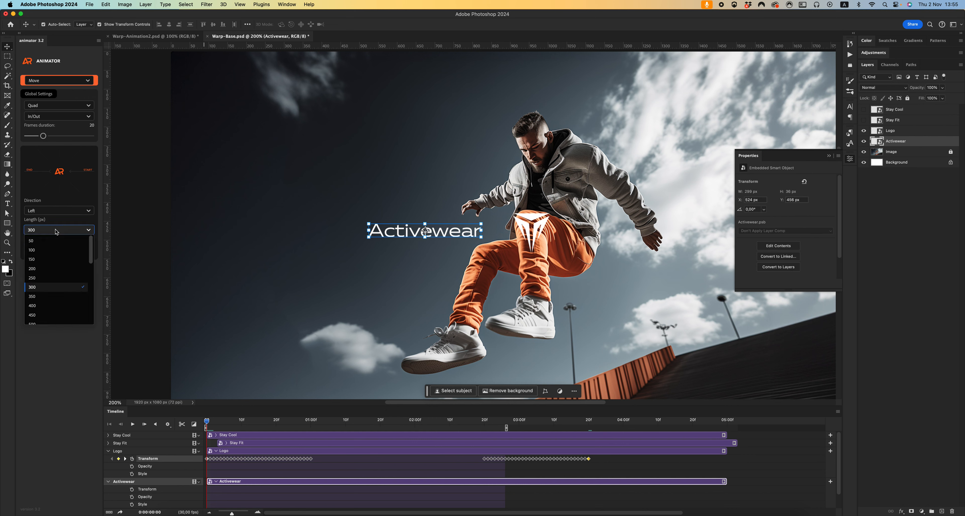
pyautogui.scroll(-5, 50, 277)
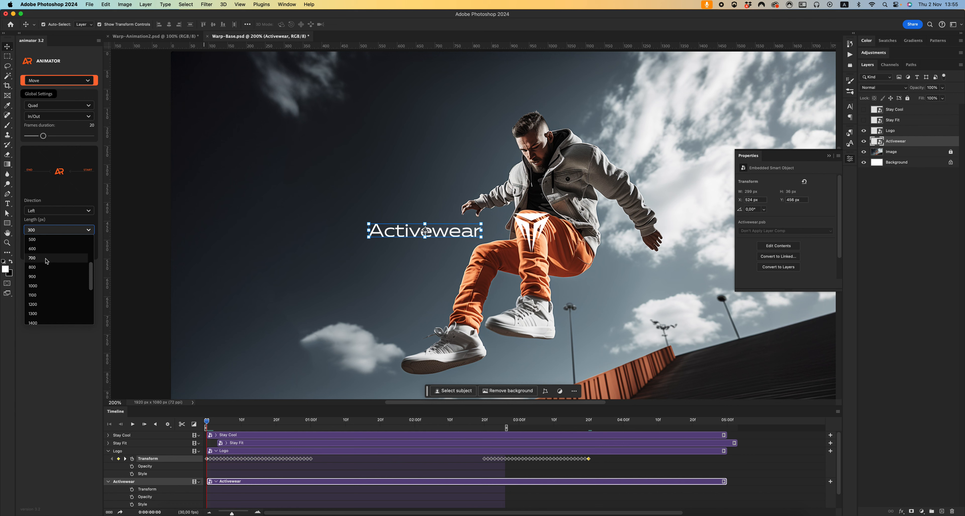
pyautogui.click(47, 260)
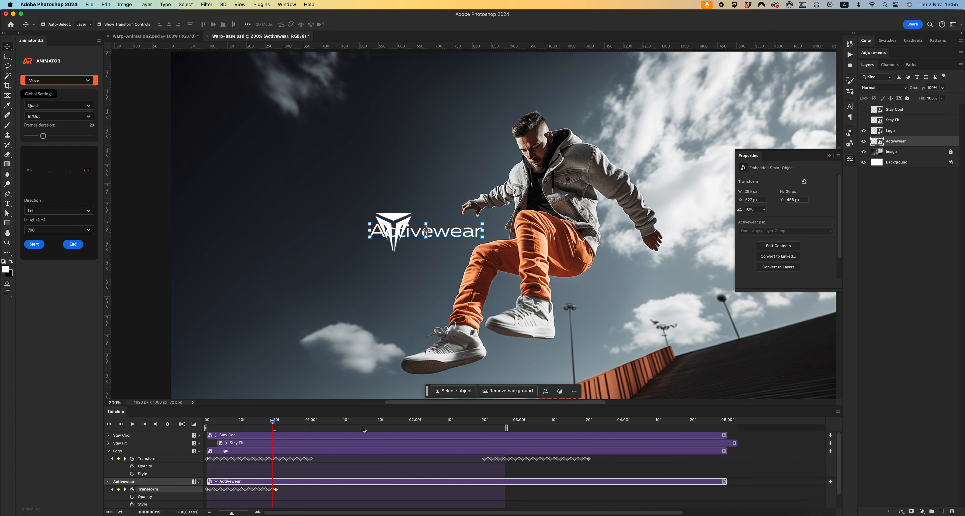
# - Animate the Activewear text's exit from 02:20 with a 20-frame, 400 px leftward End move
pyautogui.click(484, 422)
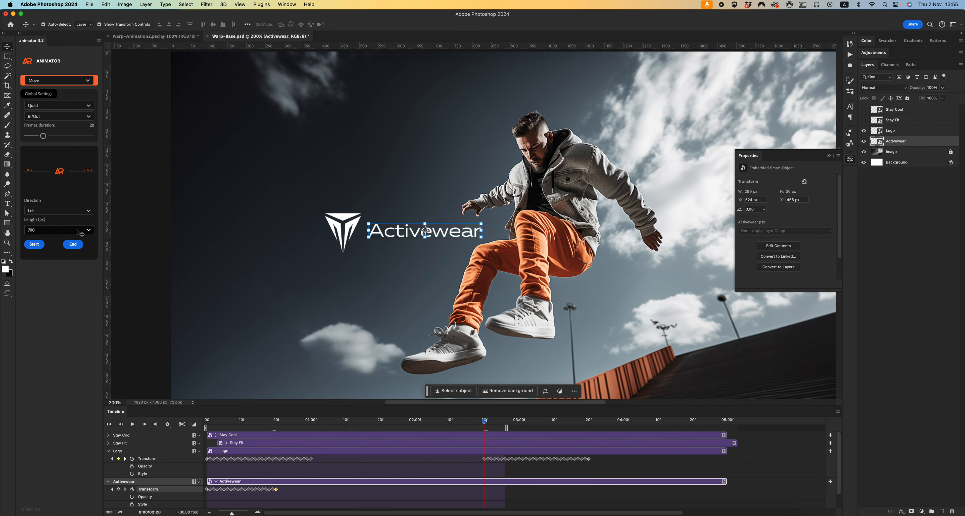
pyautogui.click(58, 229)
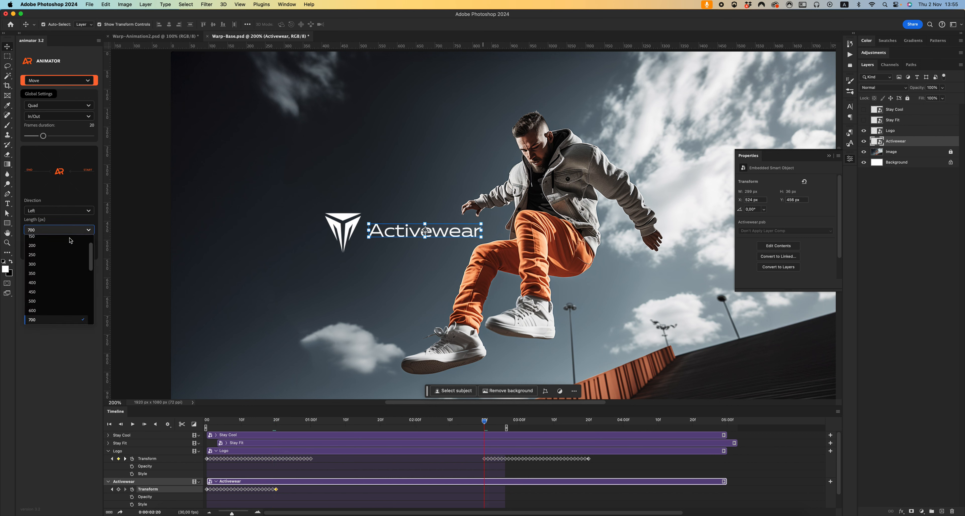
pyautogui.click(47, 284)
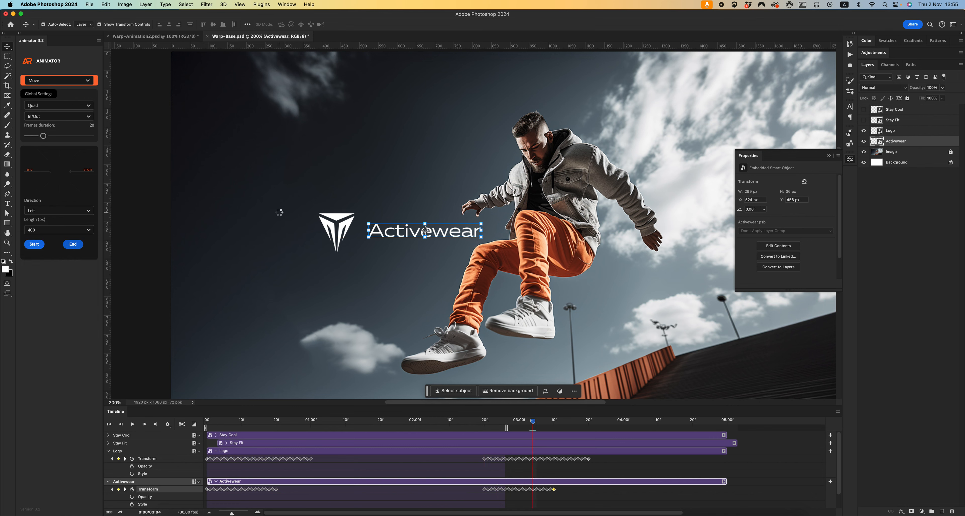
# - Delay the Activewear clip to start at about frame 13, checking its timing against the Logo by scrubbing the timeline
pyautogui.moveTo(247, 421)
pyautogui.mouseDown()
pyautogui.moveTo(213, 420)
pyautogui.moveTo(241, 420)
pyautogui.mouseUp()
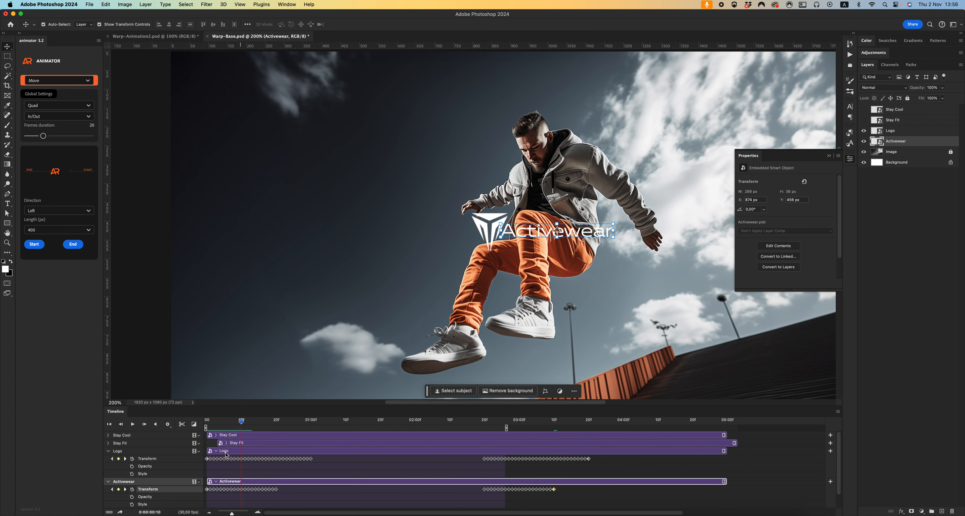
pyautogui.moveTo(241, 483); pyautogui.dragTo(266, 482)
pyautogui.moveTo(244, 424); pyautogui.dragTo(298, 428)
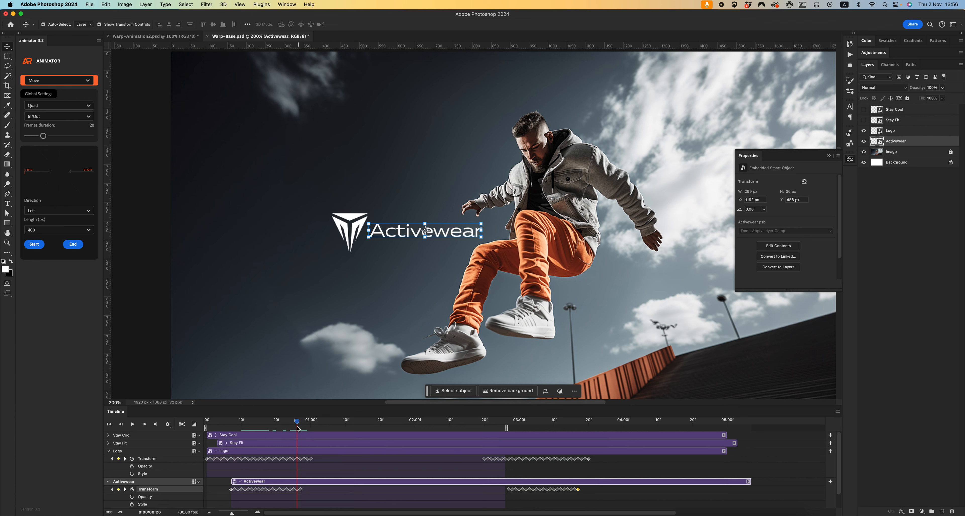
pyautogui.moveTo(317, 486); pyautogui.dragTo(351, 482)
pyautogui.moveTo(297, 425)
pyautogui.mouseDown()
pyautogui.moveTo(242, 424)
pyautogui.moveTo(325, 423)
pyautogui.moveTo(306, 421)
pyautogui.mouseUp()
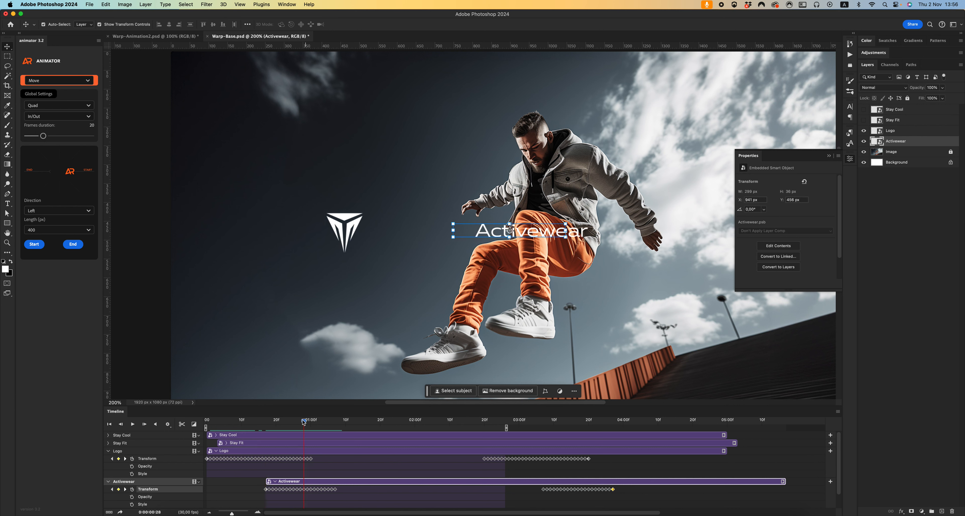
pyautogui.moveTo(324, 483); pyautogui.dragTo(311, 482)
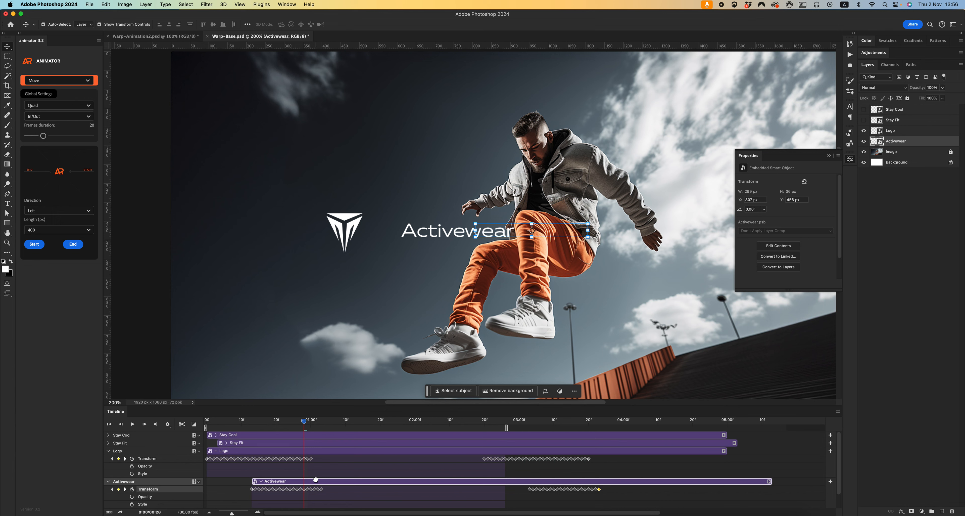
pyautogui.moveTo(302, 421); pyautogui.dragTo(283, 418)
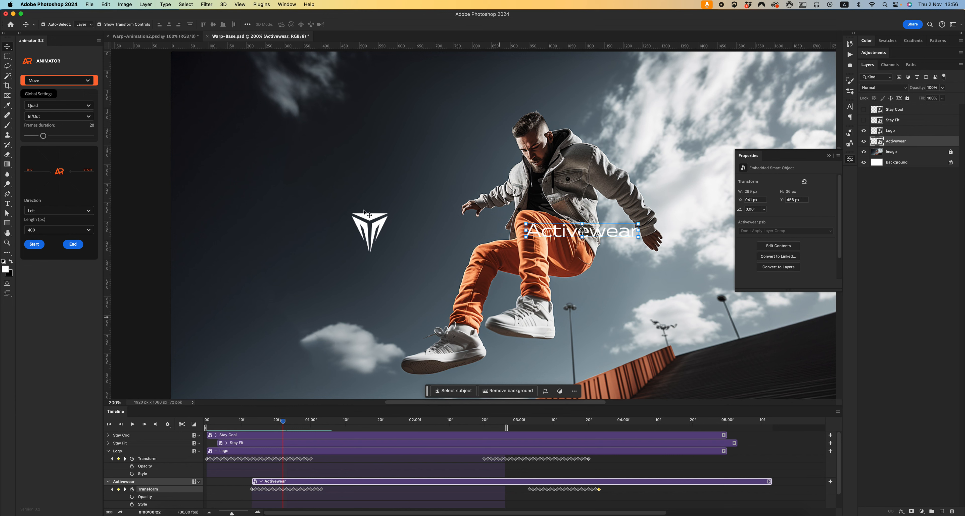
# - Select the jumping man on the Image layer, mask him out of the Logo layer, and copy that layer mask to Activewear
pyautogui.click(896, 154)
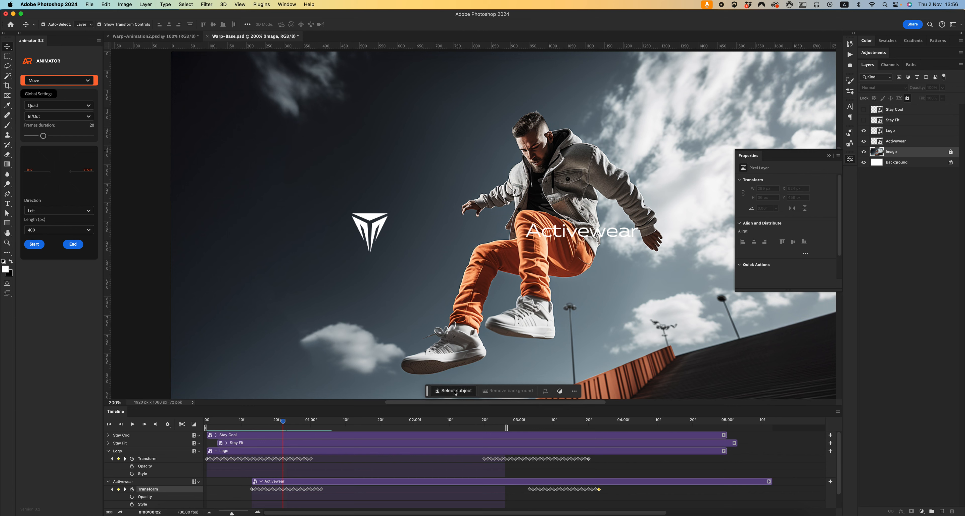
pyautogui.click(894, 130)
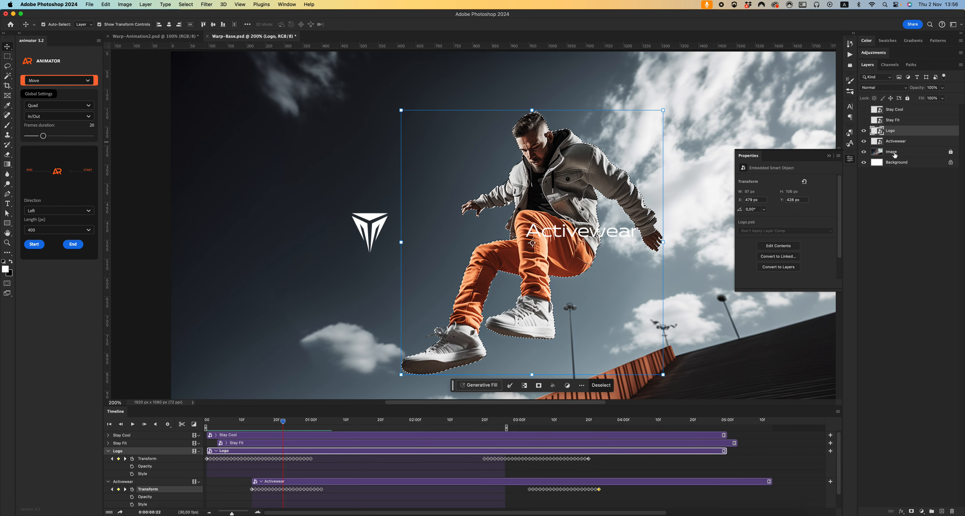
pyautogui.click(912, 511)
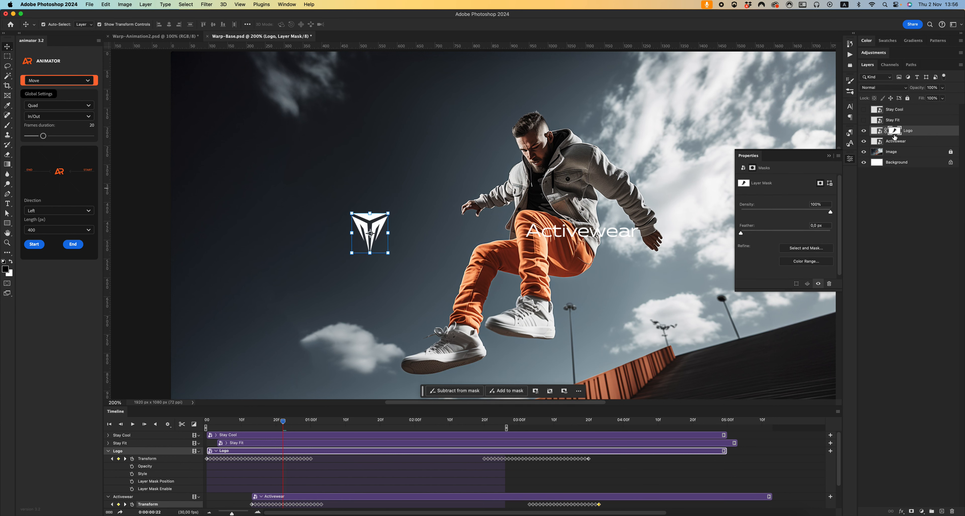
pyautogui.moveTo(894, 132); pyautogui.dragTo(908, 146)
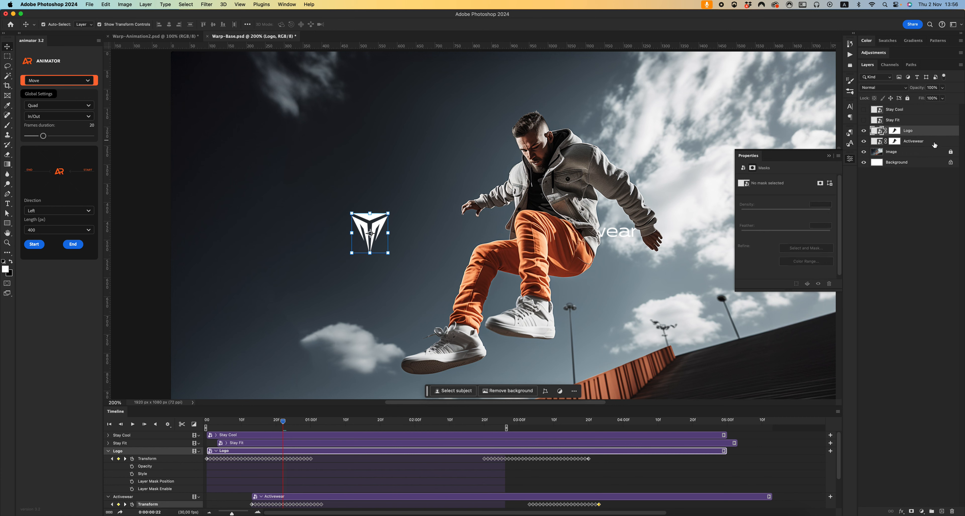
# - Hide the Activewear text to the right of the jumping man by painting black on the Activewear layer mask
pyautogui.moveTo(284, 421)
pyautogui.mouseDown()
pyautogui.moveTo(214, 419)
pyautogui.moveTo(329, 418)
pyautogui.moveTo(272, 418)
pyautogui.mouseUp()
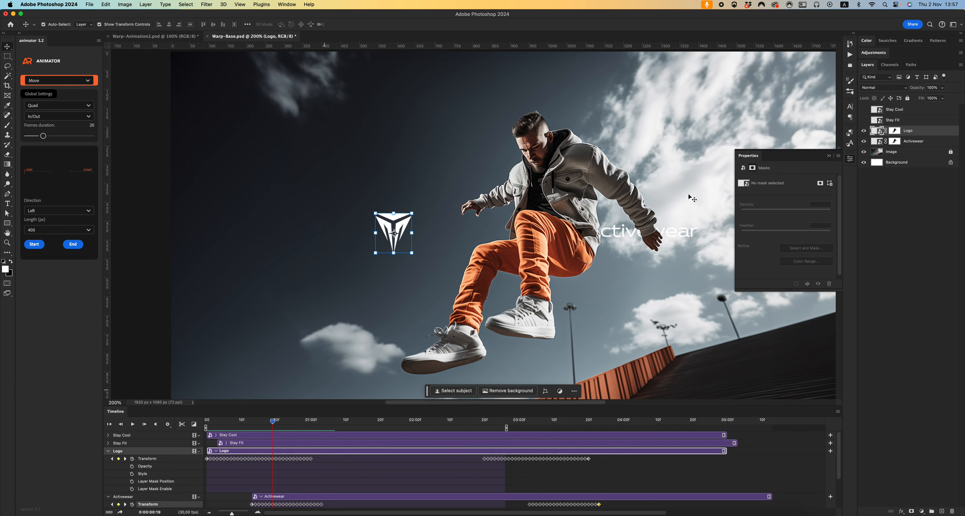
pyautogui.click(898, 142)
pyautogui.hscroll(3, 662, 181)
pyautogui.press('b')
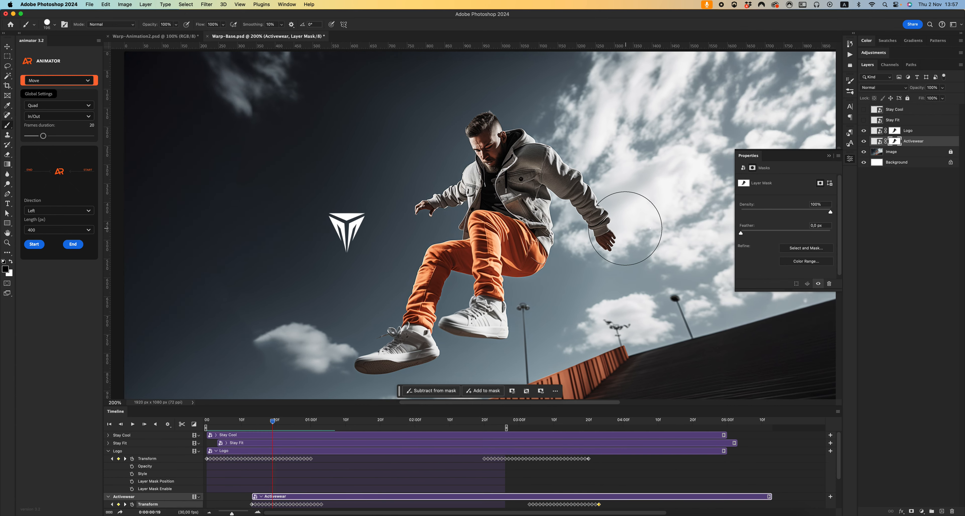
pyautogui.press('z')
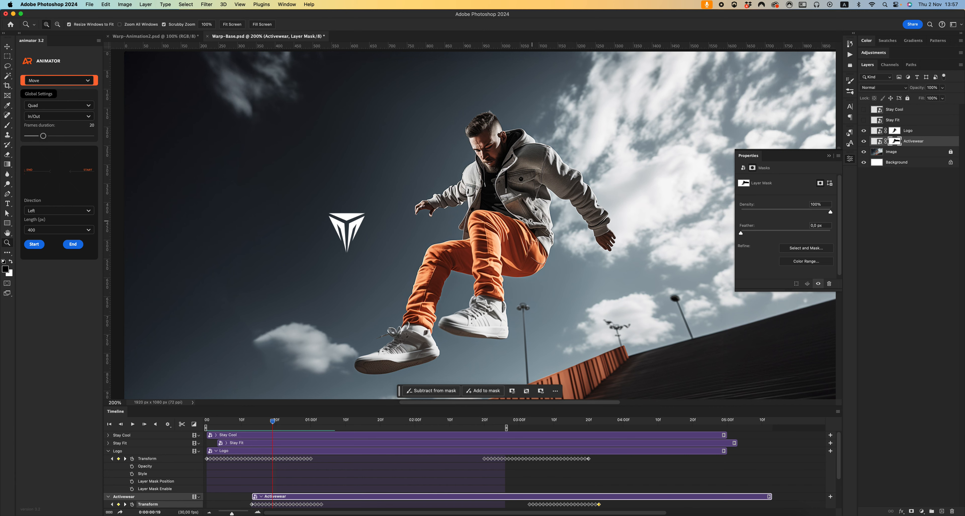
pyautogui.keyDown('alt'); pyautogui.click(525, 220); pyautogui.keyUp('alt')
pyautogui.keyDown('alt'); pyautogui.click(524, 220); pyautogui.keyUp('alt')
pyautogui.click(523, 220)
pyautogui.press('v')
pyautogui.click(307, 364)
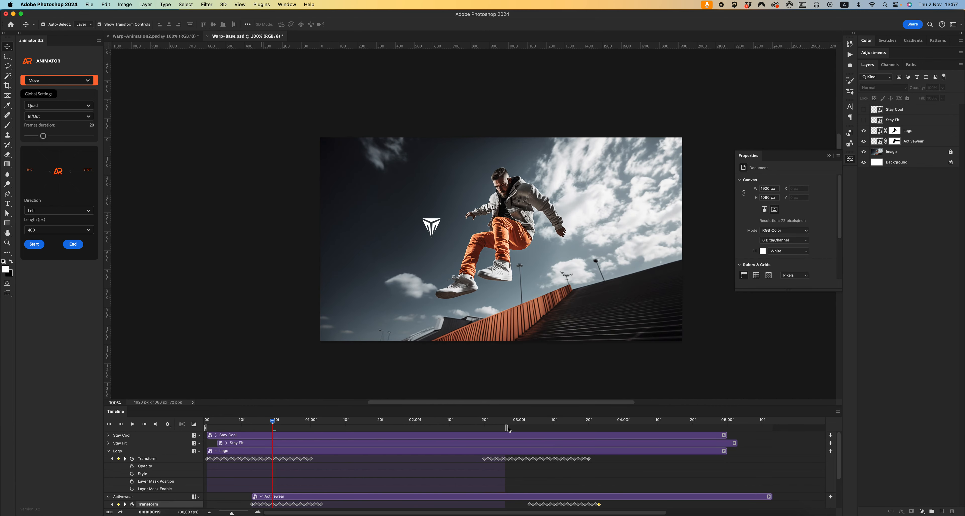
# - Shorten the work area to about 01:22, play the Logo and Activewear entrance to check the masking, and collapse both tracks
pyautogui.moveTo(507, 428); pyautogui.dragTo(388, 428)
pyautogui.click(133, 424)
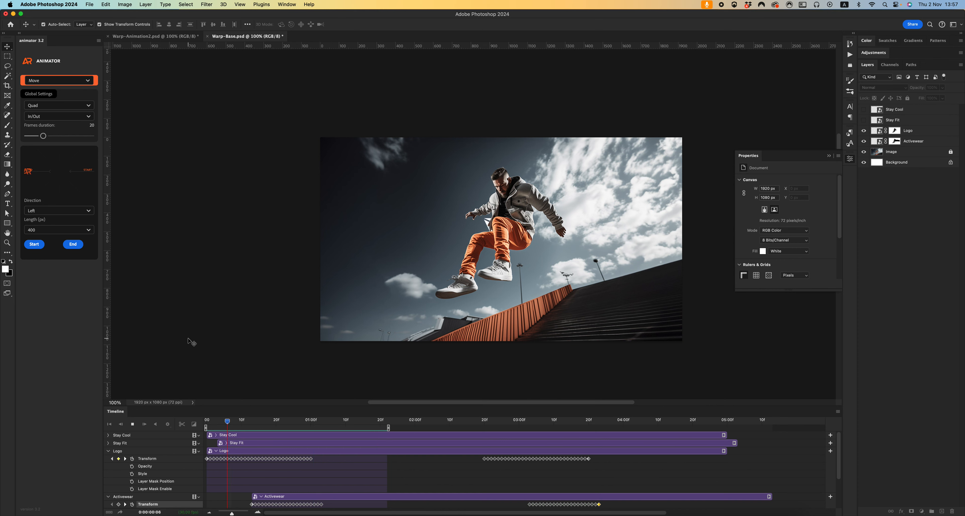
pyautogui.press('space')
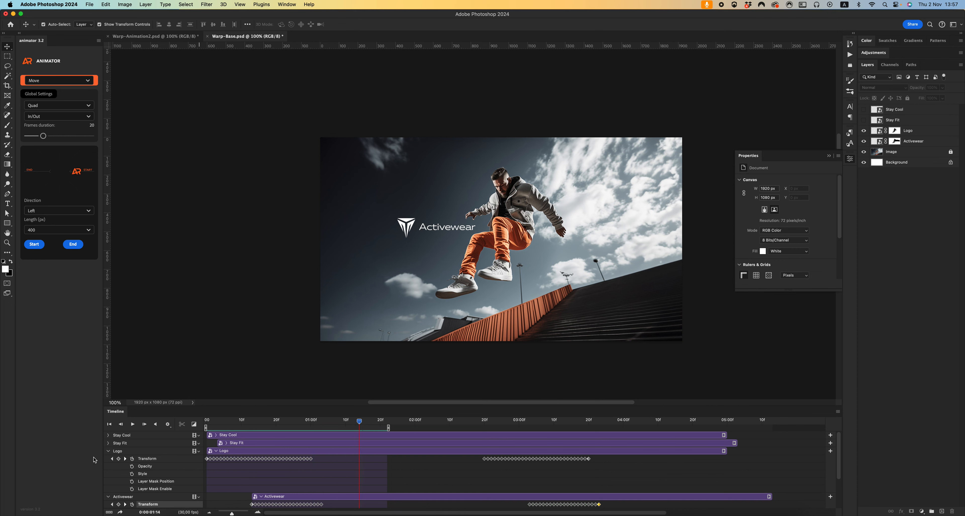
pyautogui.click(108, 451)
pyautogui.click(108, 458)
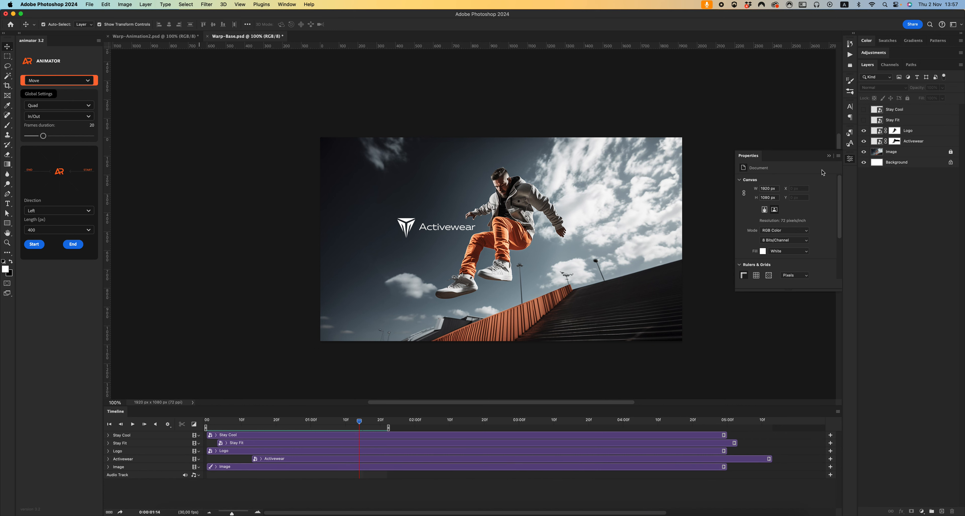
# - Show the Stay Cool and Stay Fit layers, and delay the Logo and Activewear clips together so Logo starts at about 02:07
pyautogui.moveTo(864, 120); pyautogui.dragTo(864, 109)
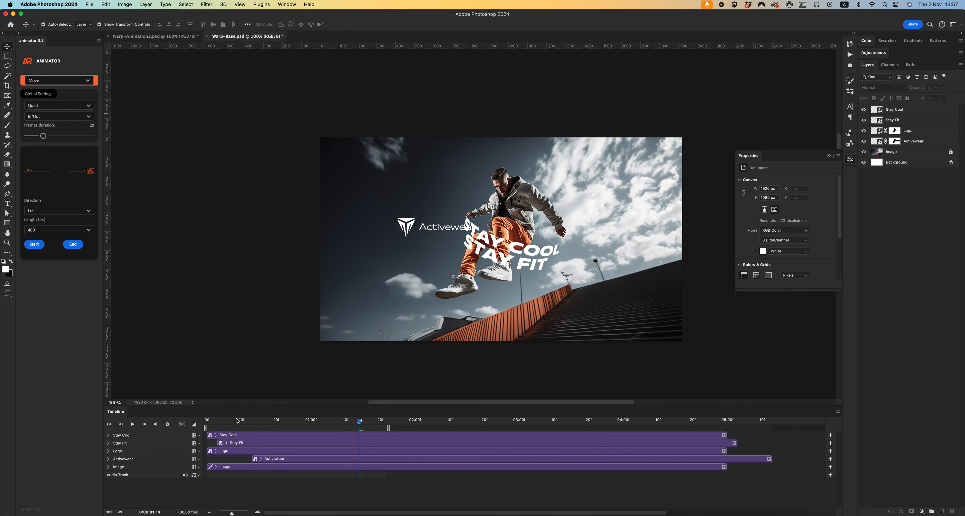
pyautogui.moveTo(395, 423); pyautogui.dragTo(470, 422)
pyautogui.click(281, 451)
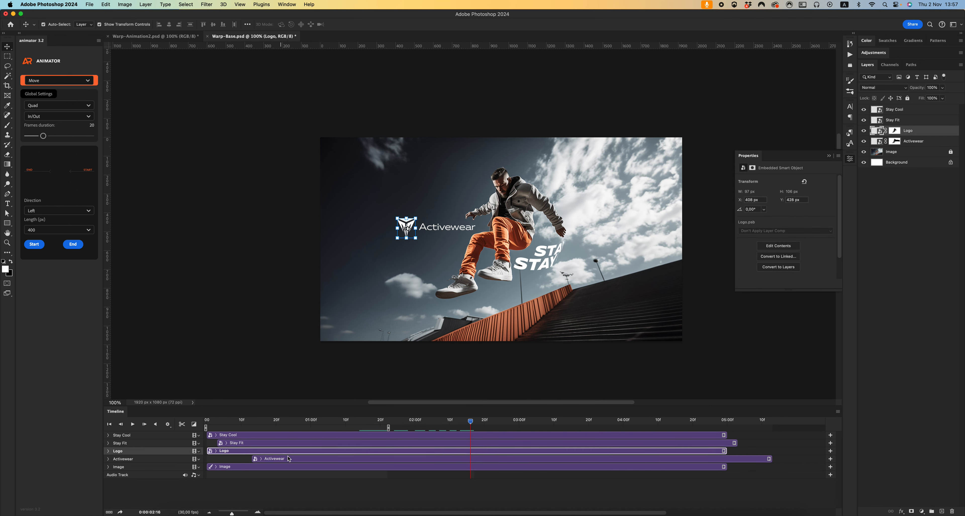
pyautogui.keyDown('shift'); pyautogui.click(298, 458); pyautogui.keyUp('shift')
pyautogui.moveTo(289, 456); pyautogui.dragTo(437, 443)
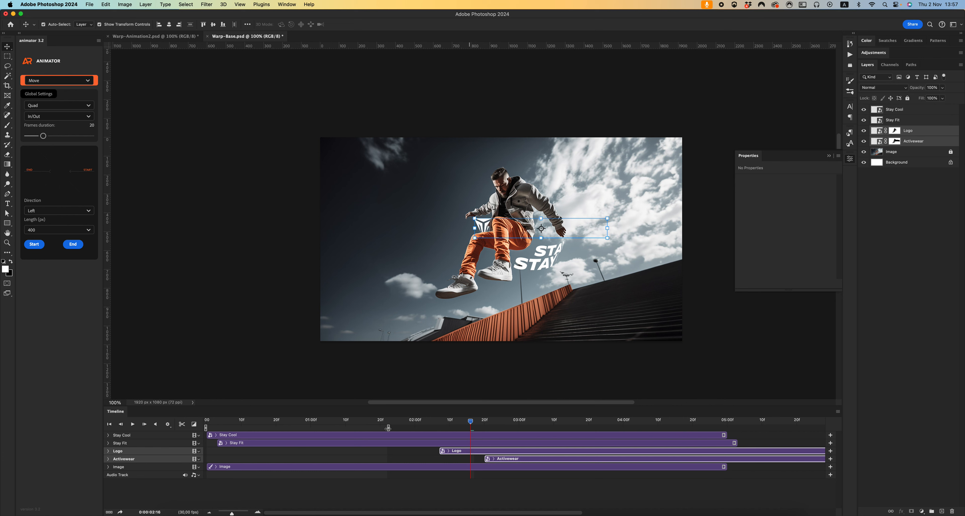
# - Extend the work area to about 05:16 and the Image clip to about 06:20, checking the Logo and Activewear movement
pyautogui.moveTo(543, 428); pyautogui.dragTo(640, 427)
pyautogui.moveTo(471, 421); pyautogui.dragTo(561, 416)
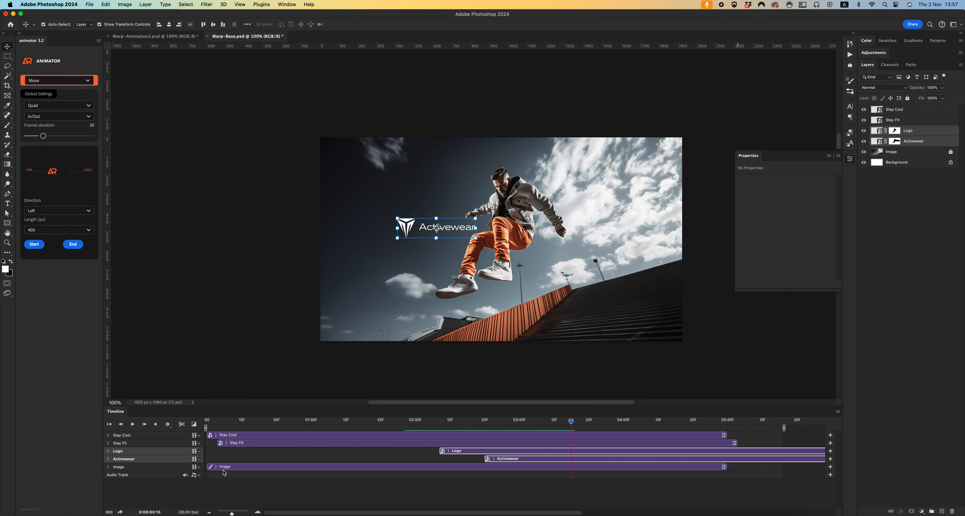
pyautogui.click(208, 512)
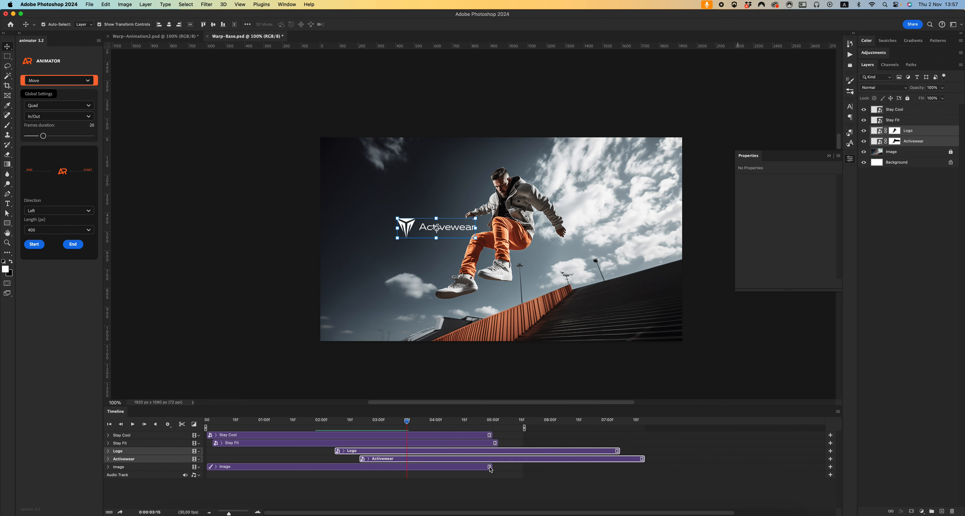
pyautogui.moveTo(491, 467); pyautogui.dragTo(585, 467)
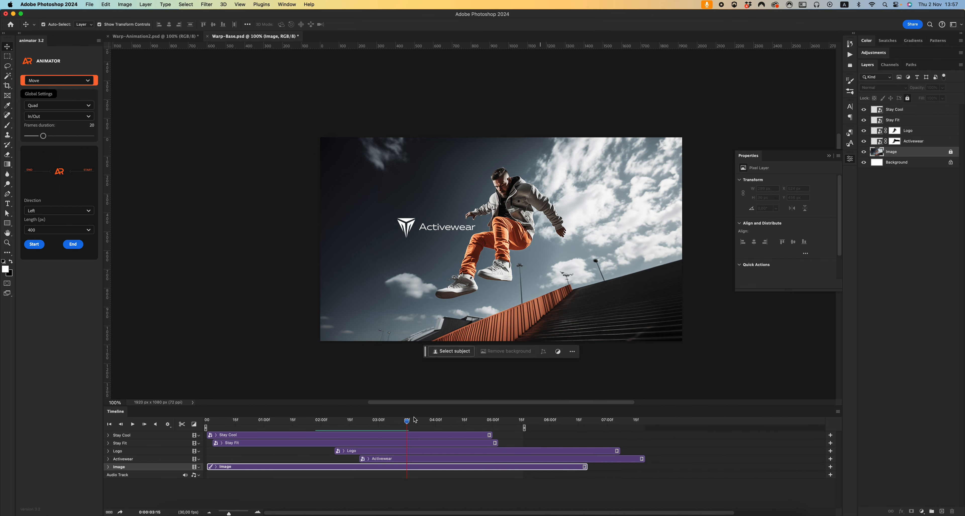
pyautogui.moveTo(444, 423); pyautogui.dragTo(509, 423)
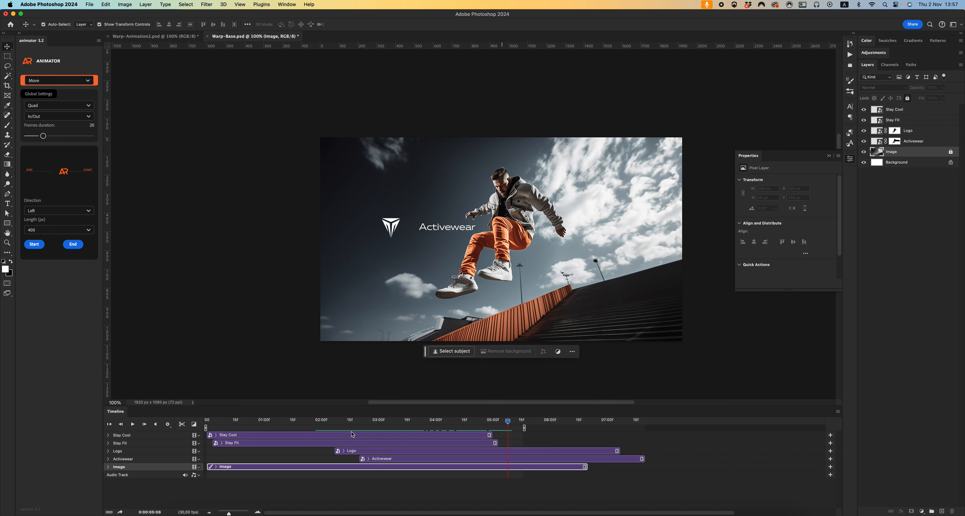
# - Fade out the Logo with Opacity keyframes from about 05:16 to 0% at 05:27, extending the work area to about 06:20
pyautogui.click(109, 451)
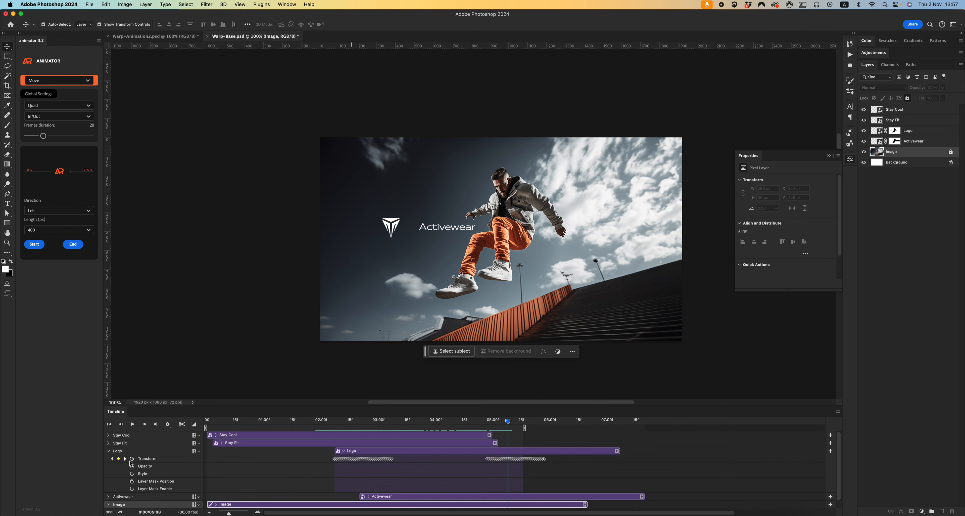
pyautogui.click(132, 466)
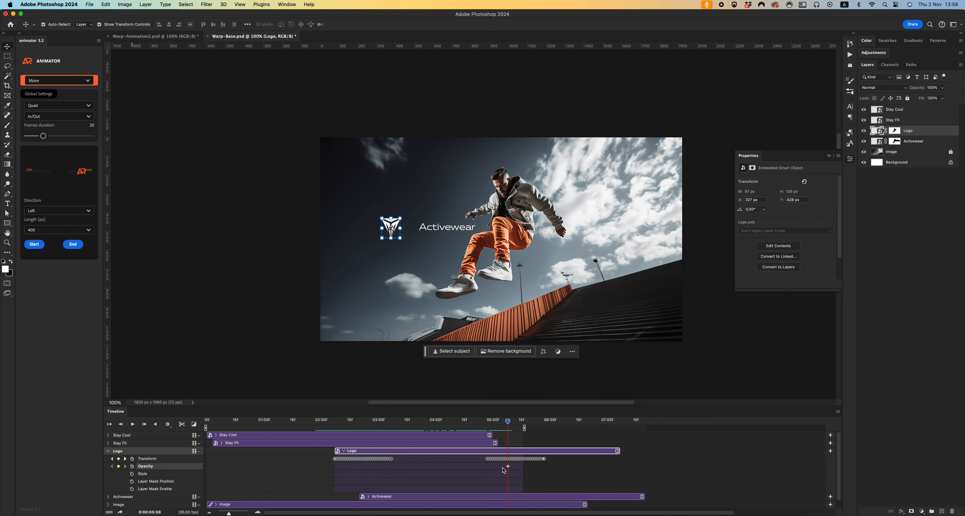
pyautogui.moveTo(507, 466); pyautogui.dragTo(523, 465)
pyautogui.moveTo(524, 428); pyautogui.dragTo(589, 427)
pyautogui.moveTo(517, 422); pyautogui.dragTo(543, 423)
pyautogui.click(943, 88)
pyautogui.moveTo(940, 102); pyautogui.dragTo(907, 99)
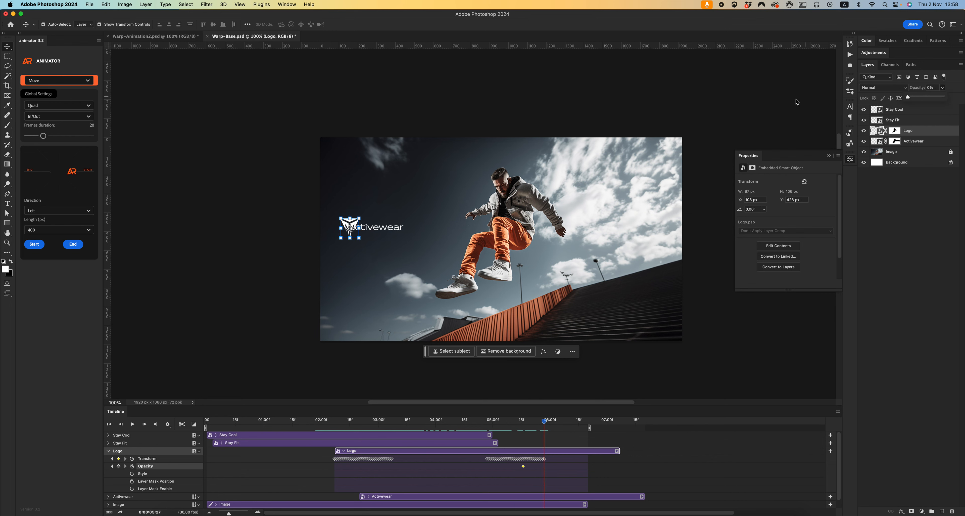
# - Fade out the Activewear text with Opacity keyframes from 05:16 to 0% at 05:25
pyautogui.click(117, 498)
pyautogui.scroll(-2, 511, 477)
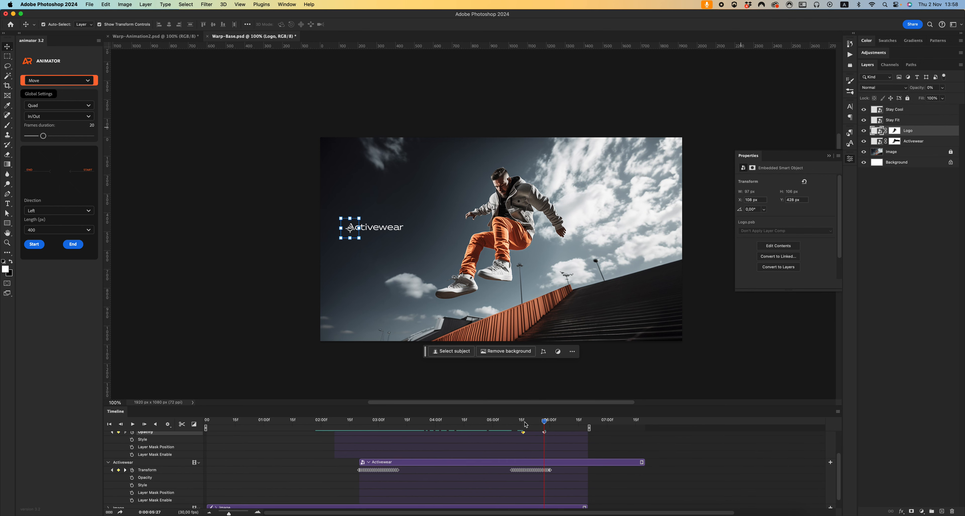
pyautogui.click(524, 423)
pyautogui.click(132, 477)
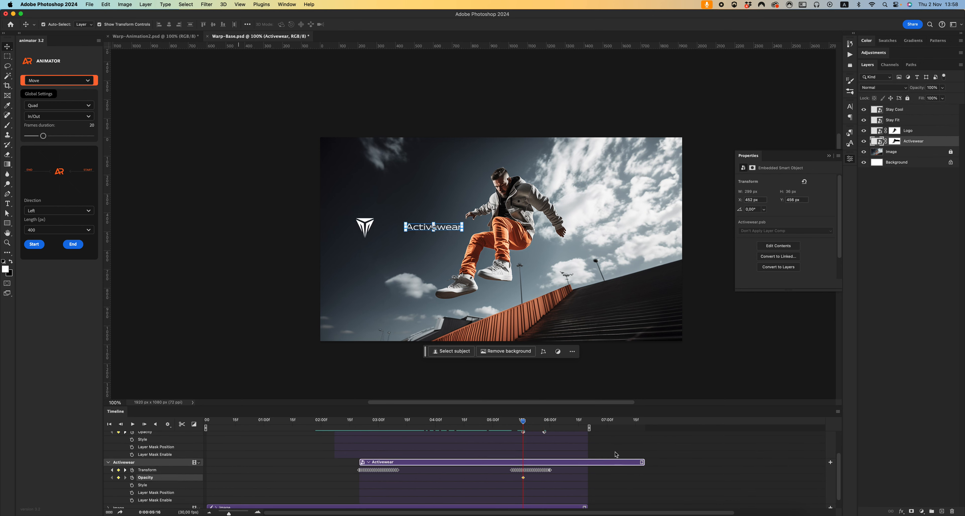
pyautogui.click(541, 422)
pyautogui.click(943, 87)
pyautogui.moveTo(942, 97); pyautogui.dragTo(750, 174)
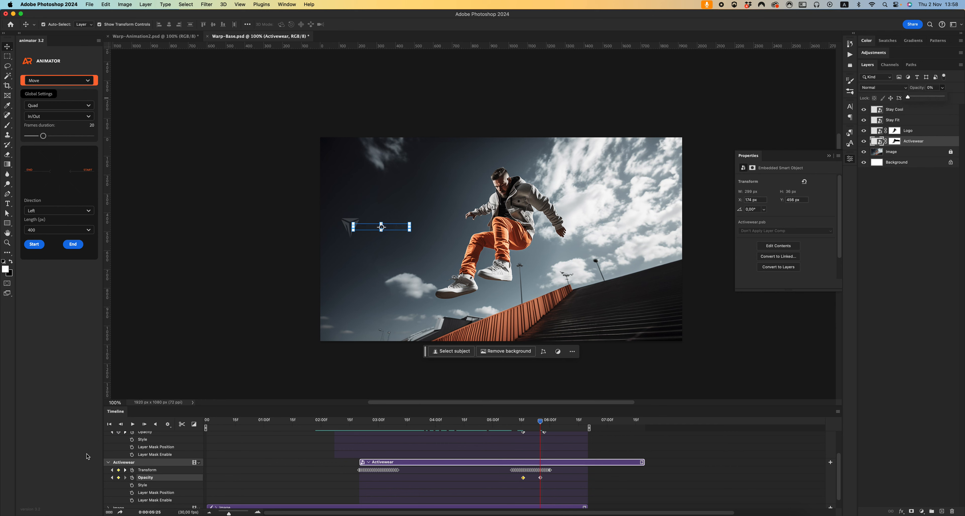
pyautogui.click(108, 462)
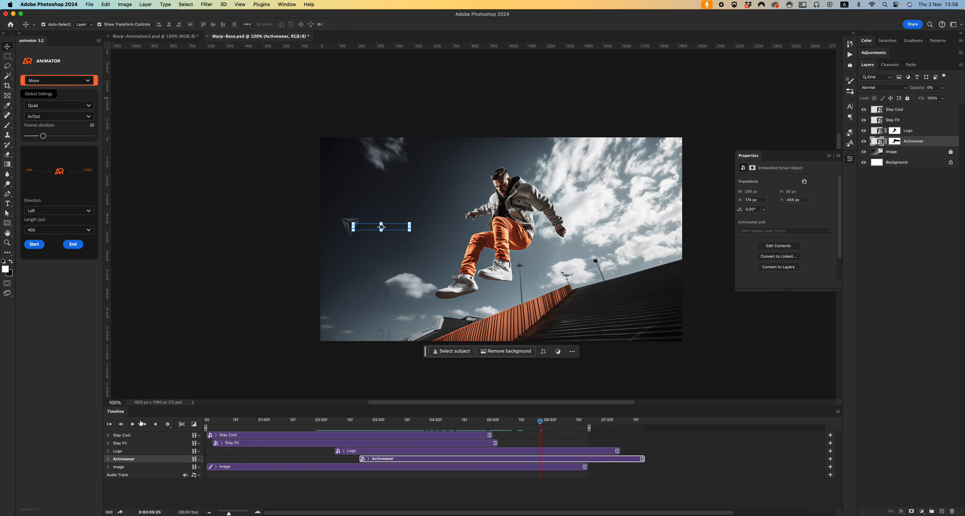
# - Play the whole animation to check the band, Logo and Activewear timing
pyautogui.click(133, 425)
pyautogui.click(185, 319)
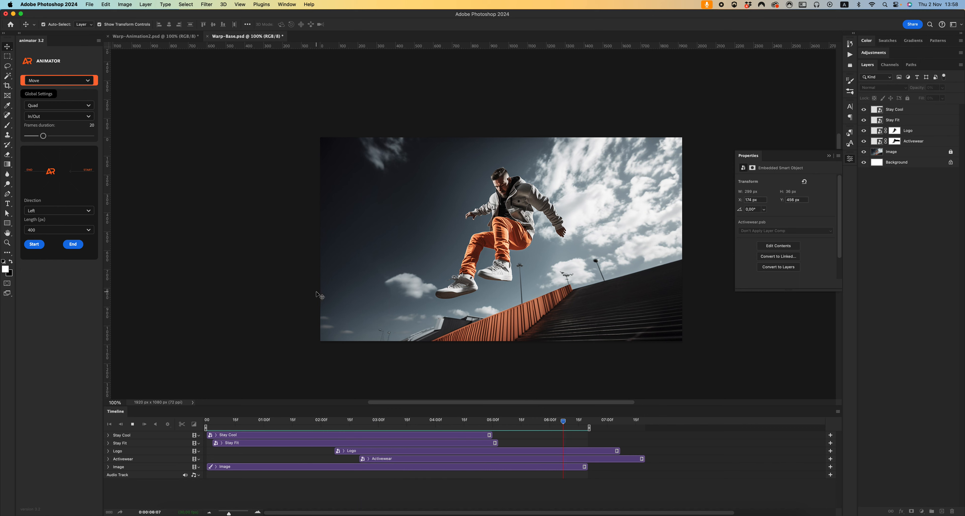
pyautogui.click(372, 255)
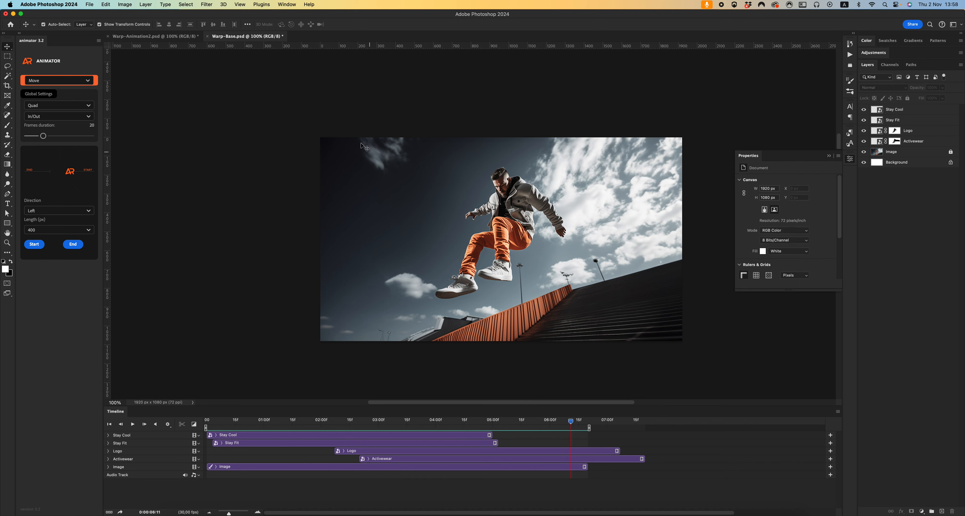
# - Switch to Warp-Animation2.psd and scrub between 01:01 and 02:20 to examine how the text bands wrap around the man
pyautogui.hotkey('ctrl', 'Tab')
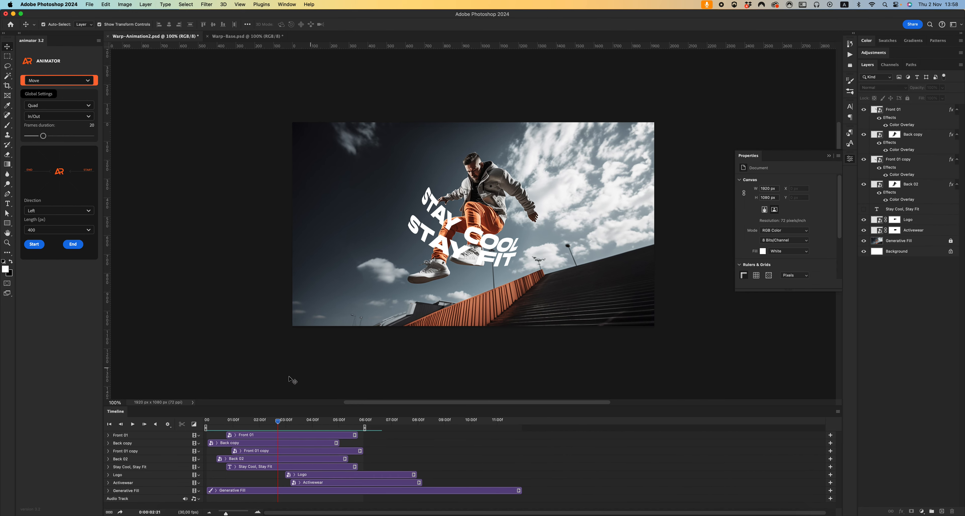
pyautogui.moveTo(279, 422); pyautogui.dragTo(234, 420)
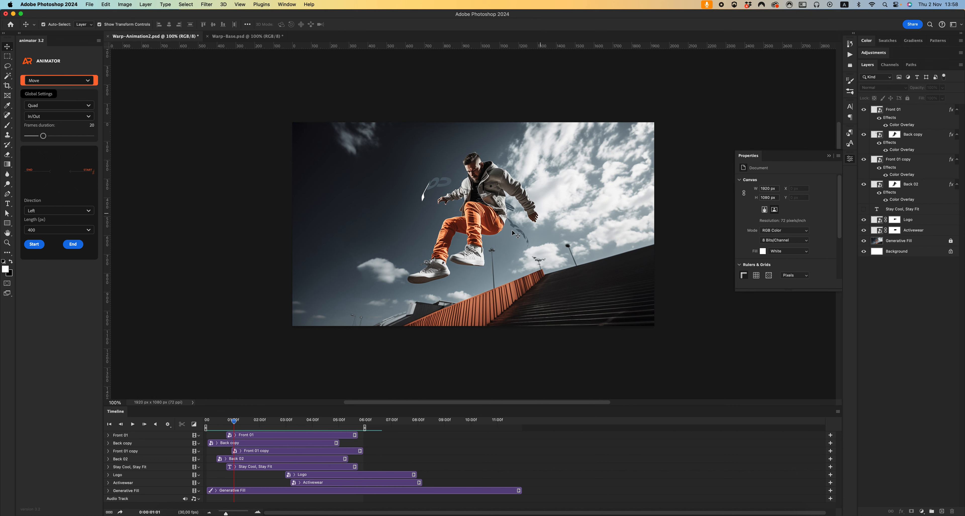
pyautogui.moveTo(237, 423); pyautogui.dragTo(277, 422)
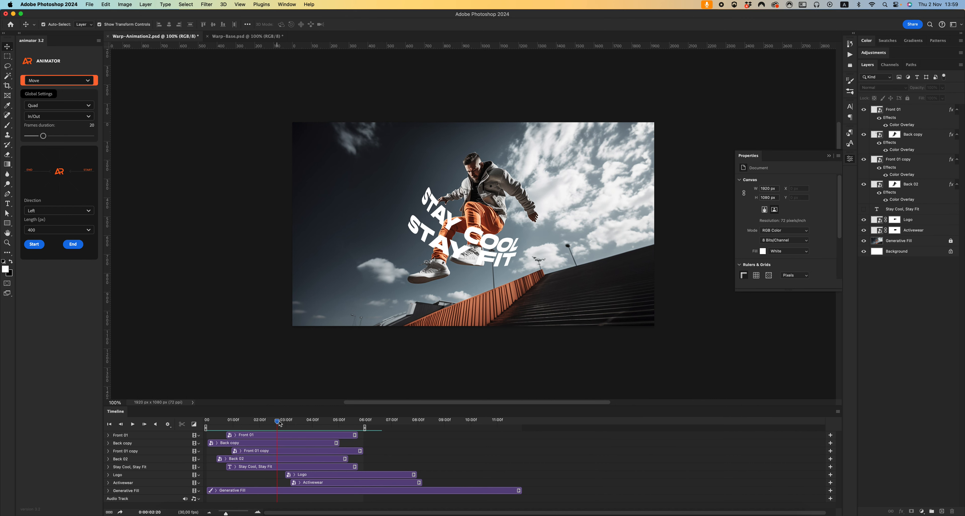
# - In Warp-Base.psd, go to 01:28 and duplicate the Stay Cool layer with New Smart Object via Copy
pyautogui.click(259, 37)
pyautogui.click(340, 420)
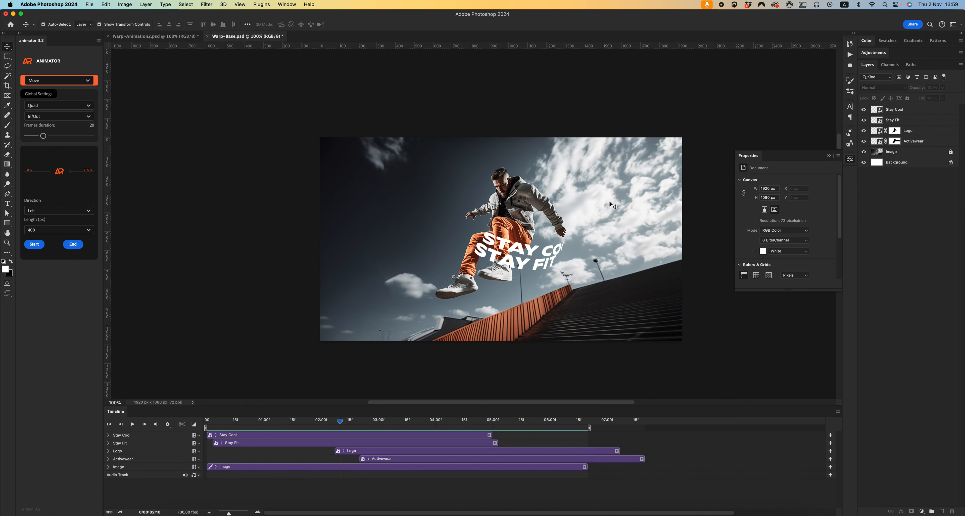
pyautogui.click(317, 421)
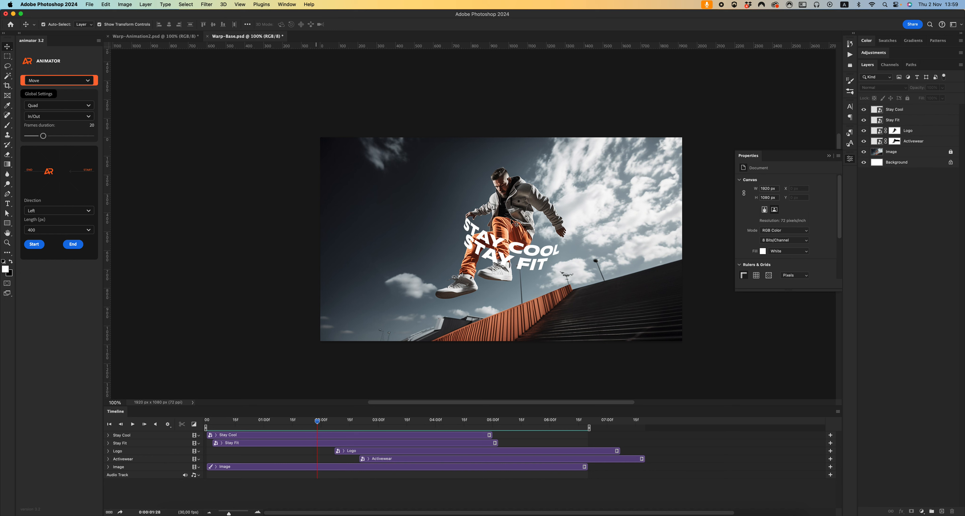
pyautogui.click(495, 243)
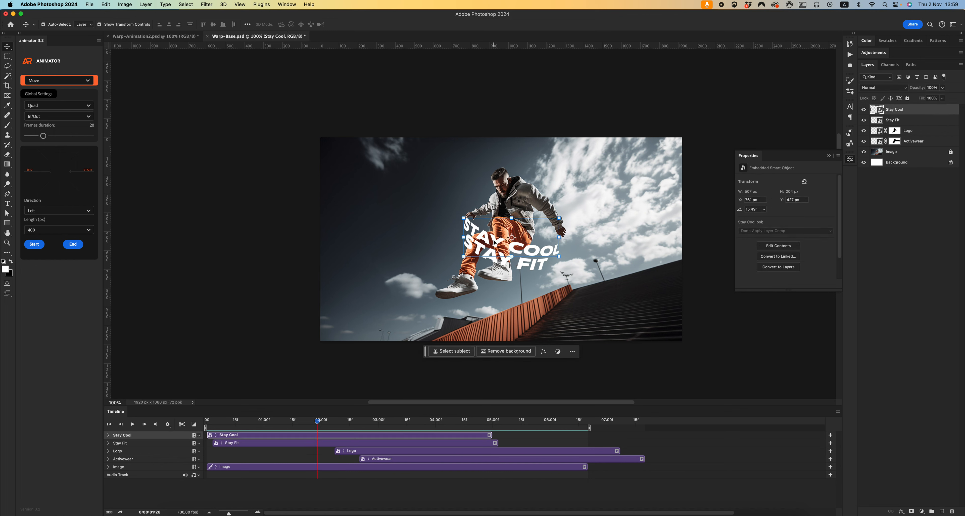
pyautogui.rightClick(917, 112)
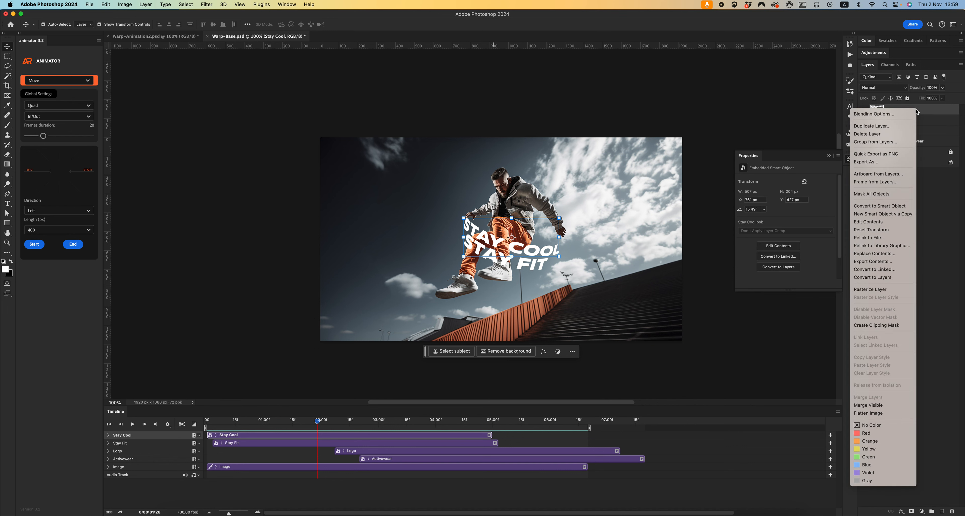
pyautogui.click(878, 214)
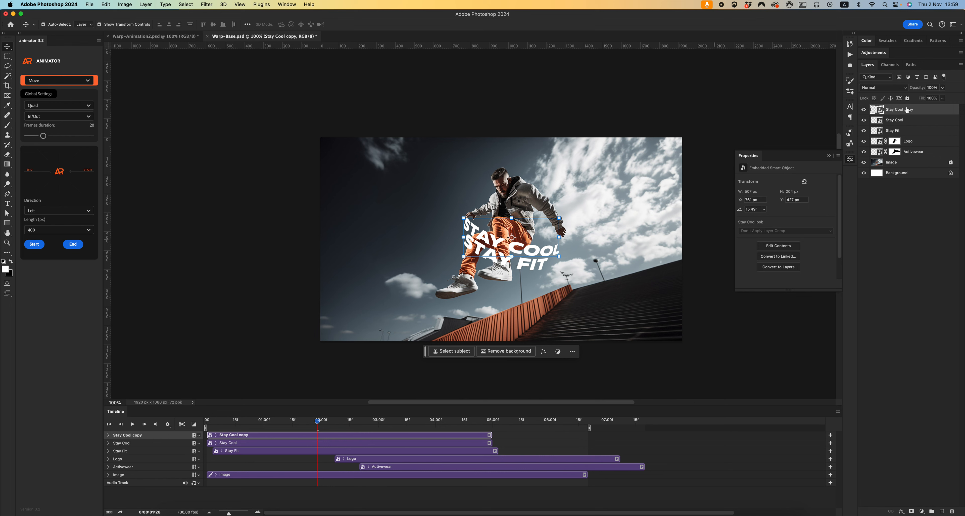
# - Place the Stay Cool copy directly beneath the Stay Cool layer and rename it Stay Cool Back
pyautogui.moveTo(915, 110); pyautogui.dragTo(896, 126)
pyautogui.doubleClick(893, 120)
pyautogui.doubleClick(912, 120)
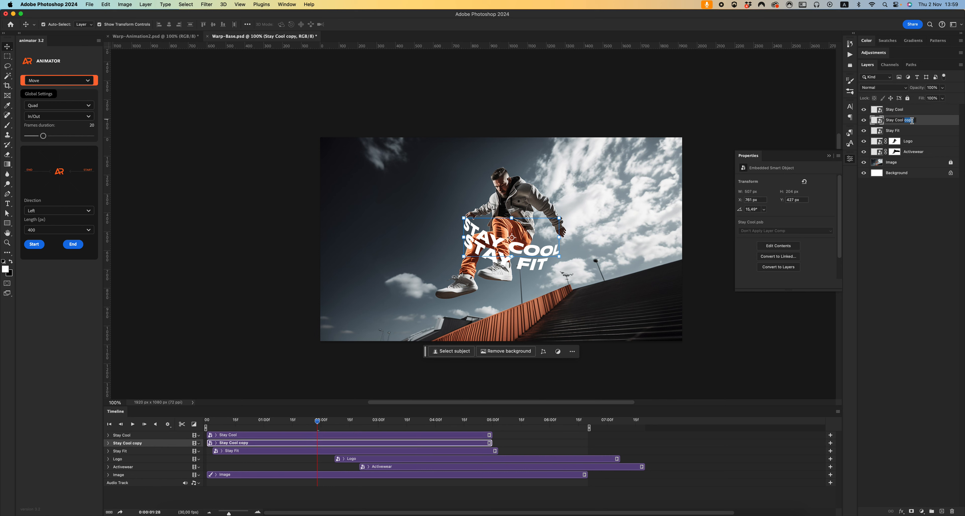
pyautogui.write('Back')
pyautogui.press('Return')
# - Transform the Stay Cool Back layer in Warp mode and bend its cylinder curve upward so the text arcs across the man's torso
pyautogui.press('super+t')
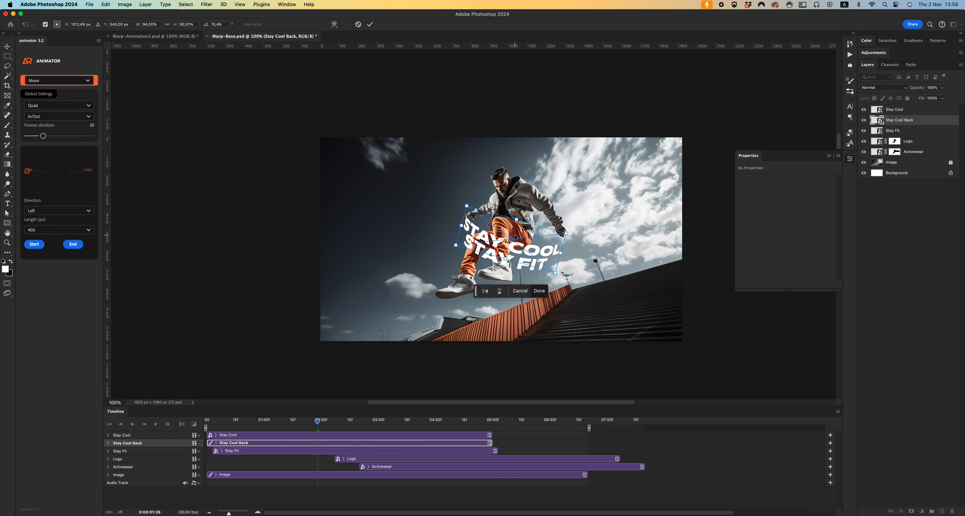
pyautogui.rightClick(512, 242)
pyautogui.click(532, 339)
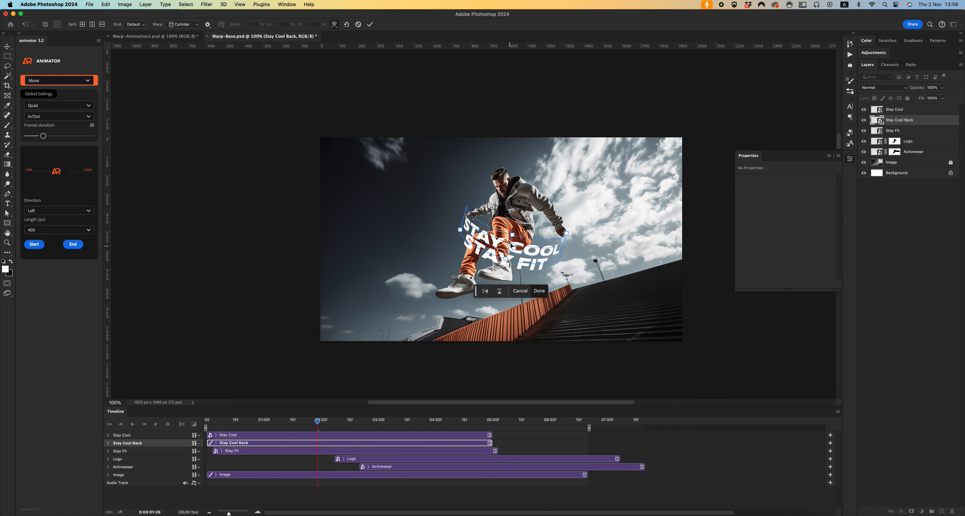
pyautogui.moveTo(512, 245); pyautogui.dragTo(525, 206)
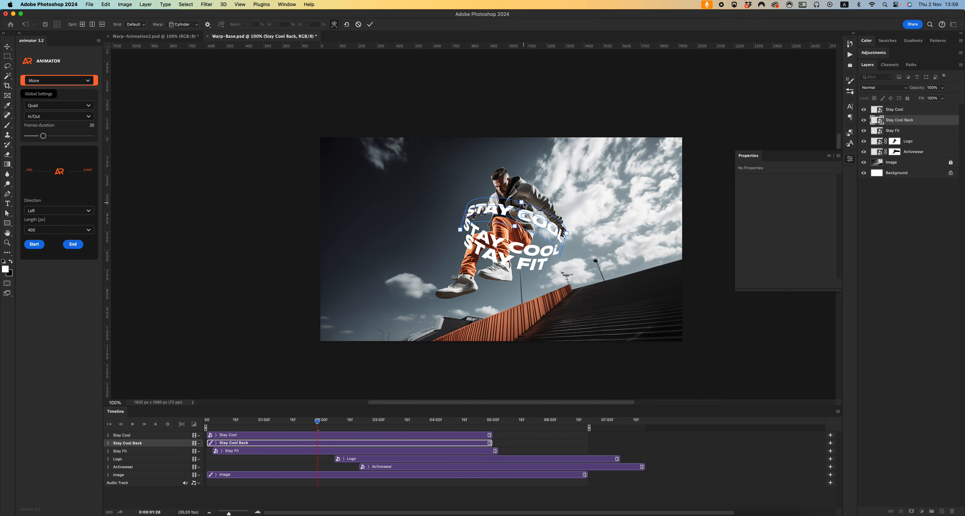
# - Flip the Stay Cool Back text so it reads mirrored, and rotate it to -162.69° to slope with the front band
pyautogui.rightClick(520, 219)
pyautogui.click(488, 278)
pyautogui.click(489, 276)
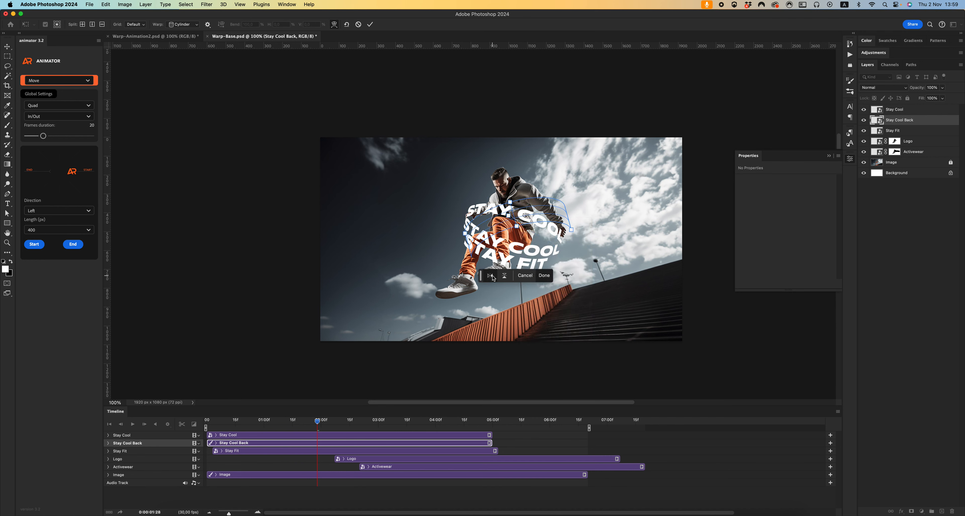
pyautogui.rightClick(529, 212)
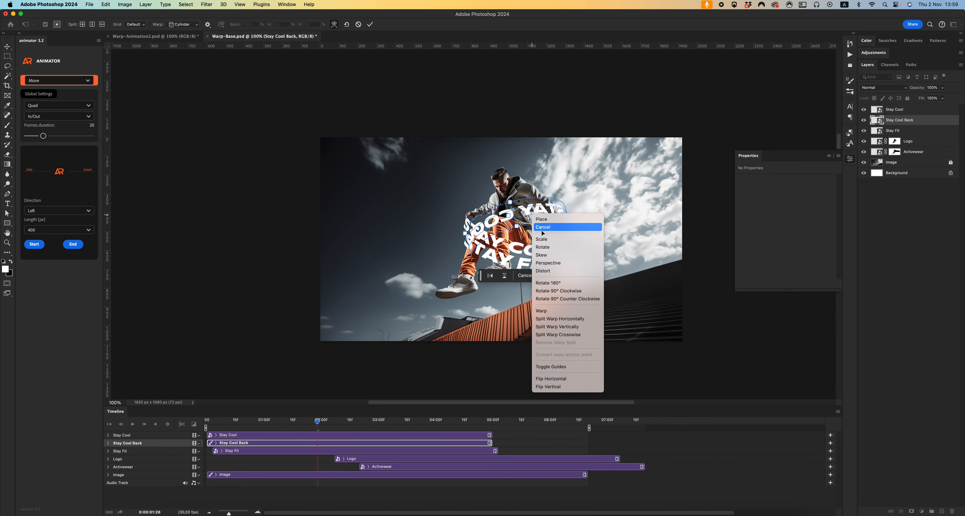
pyautogui.click(550, 250)
pyautogui.moveTo(569, 201); pyautogui.dragTo(574, 217)
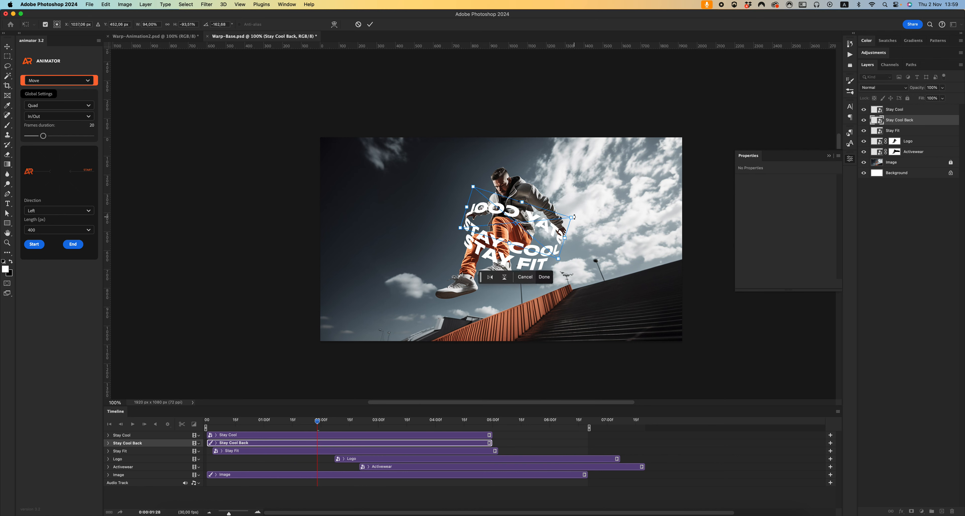
pyautogui.press('Return')
# - Switch Stay Cool Back to a Custom warp, reshape its end beside the man's lowered hand and narrow its lower middle edge
pyautogui.press('z')
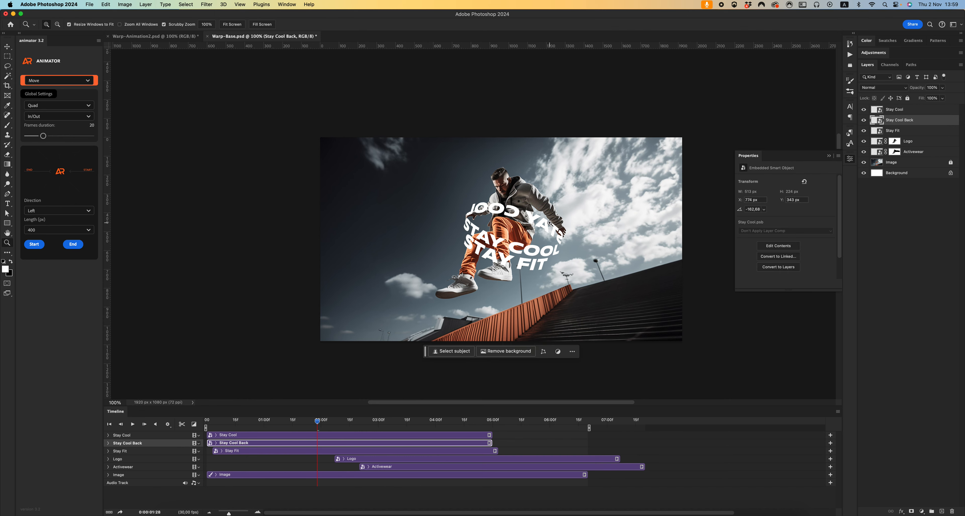
pyautogui.click(569, 252)
pyautogui.press('v')
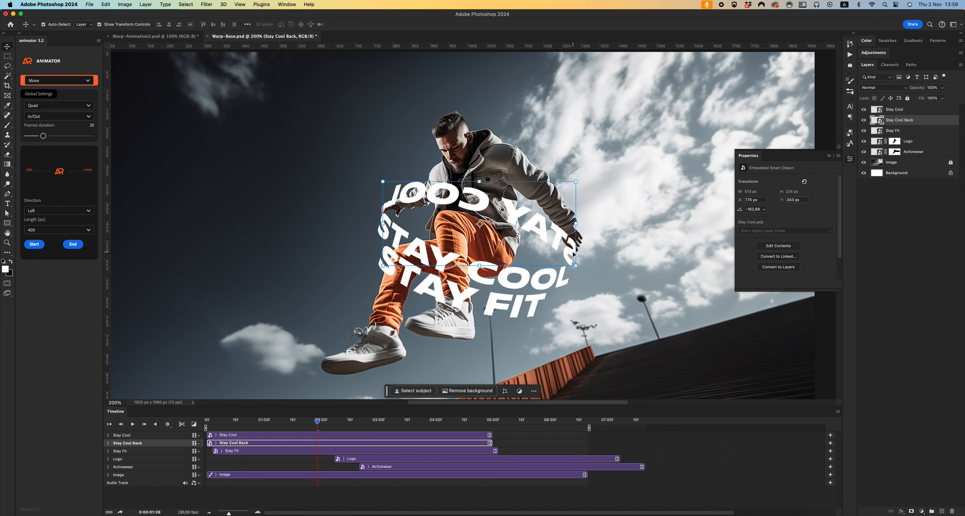
pyautogui.press('super+t')
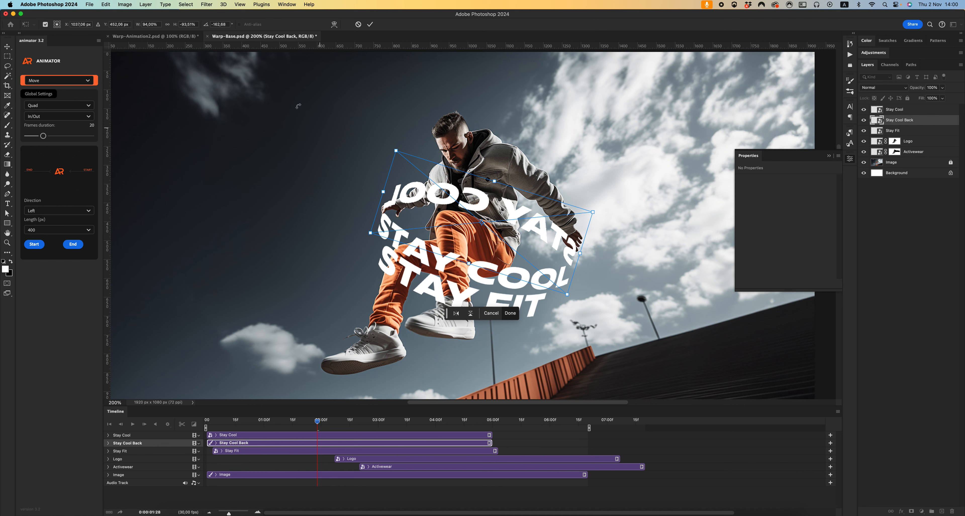
pyautogui.click(334, 24)
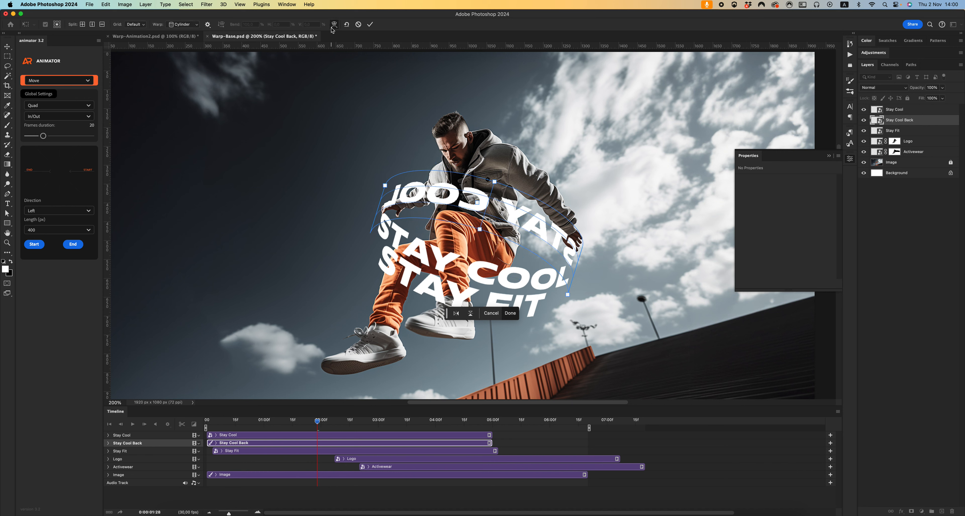
pyautogui.click(183, 24)
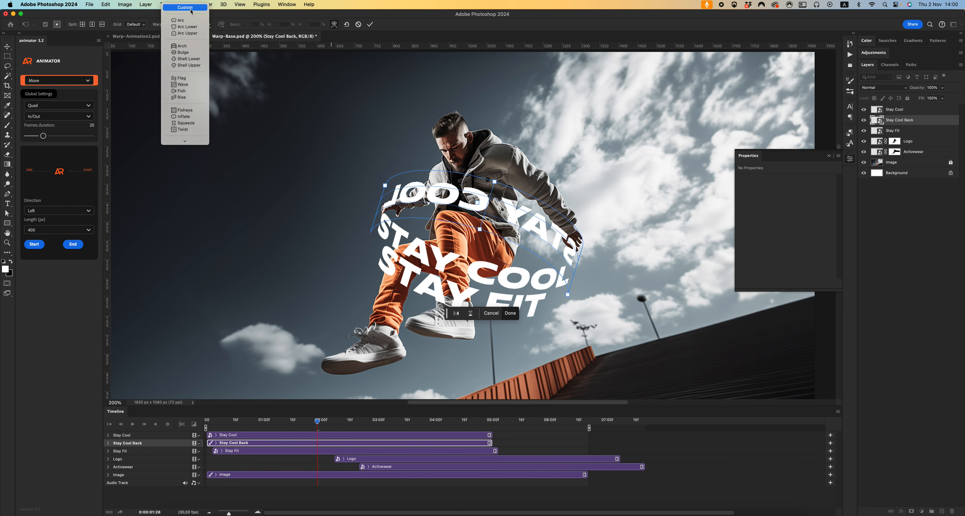
pyautogui.click(183, 9)
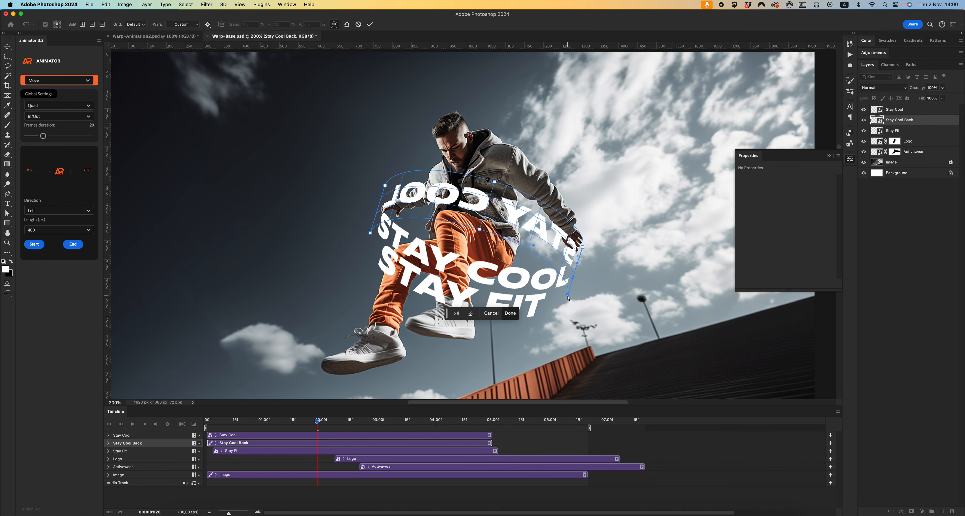
pyautogui.moveTo(568, 298); pyautogui.dragTo(585, 246)
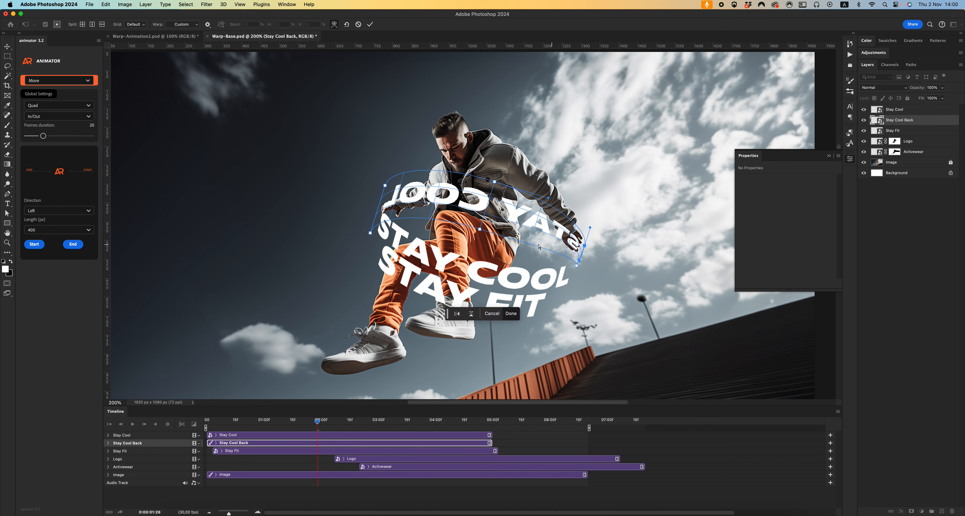
pyautogui.moveTo(480, 224); pyautogui.dragTo(486, 210)
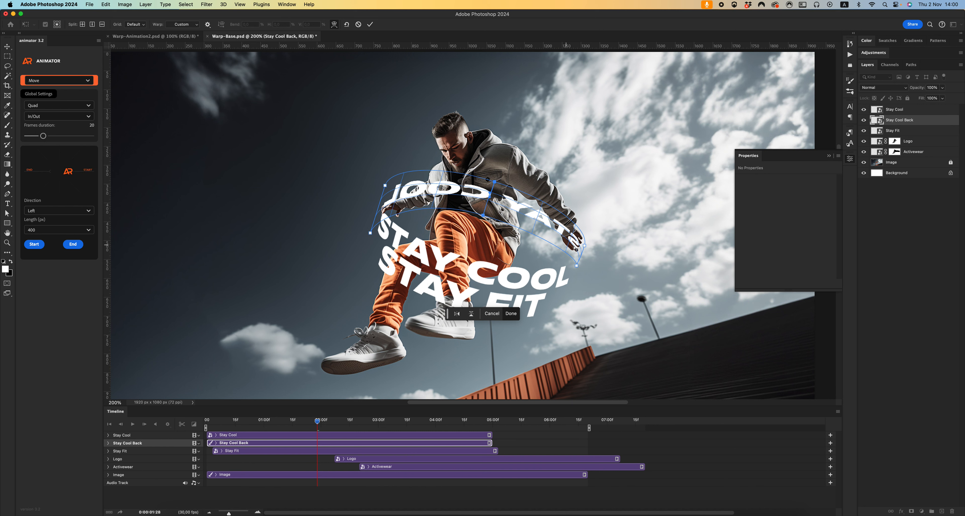
pyautogui.moveTo(581, 252); pyautogui.dragTo(583, 271)
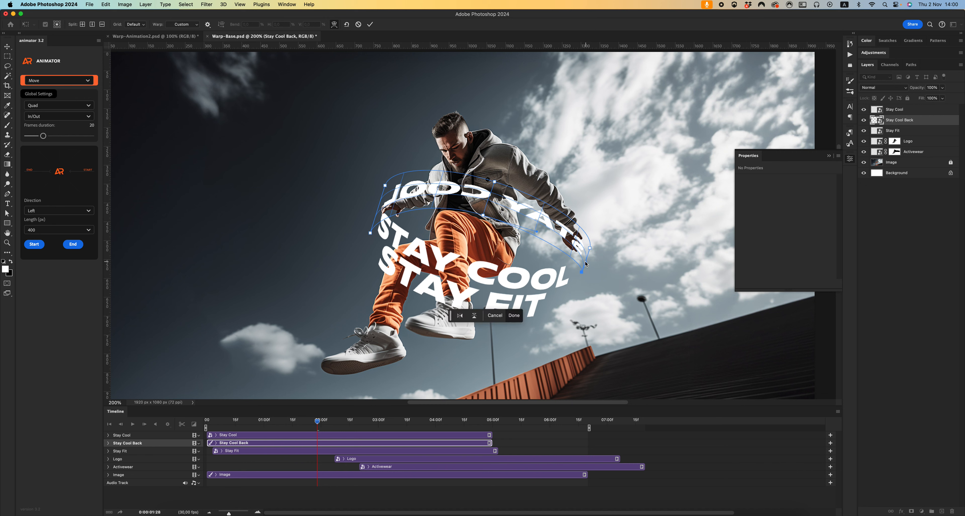
pyautogui.press('Return')
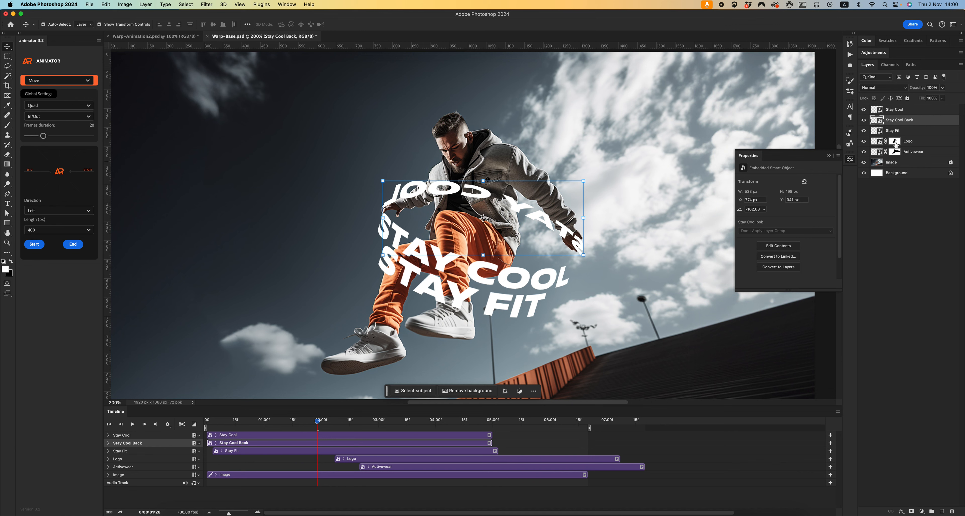
# - Copy the Logo layer's mask onto Stay Cool Back and give that layer a slate-blue Color Overlay at 100% opacity
pyautogui.moveTo(894, 142); pyautogui.dragTo(899, 122)
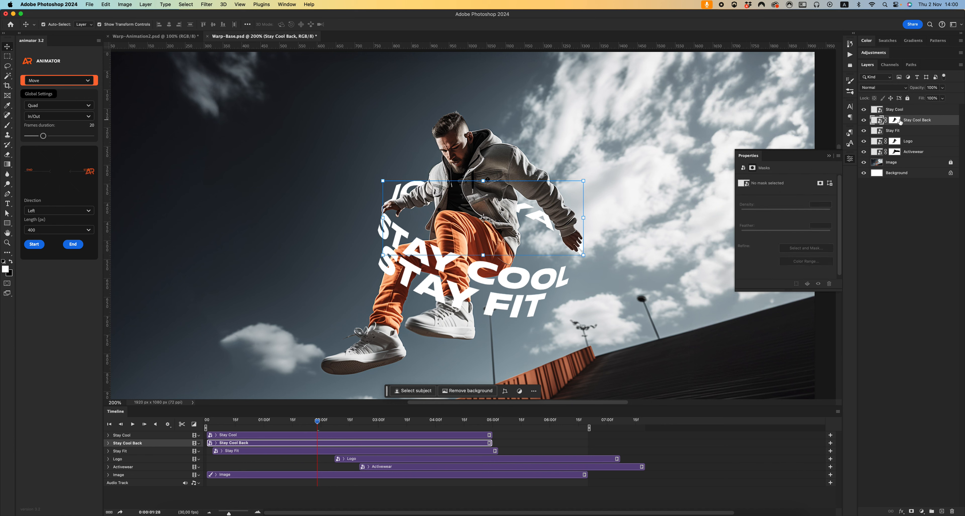
pyautogui.doubleClick(934, 124)
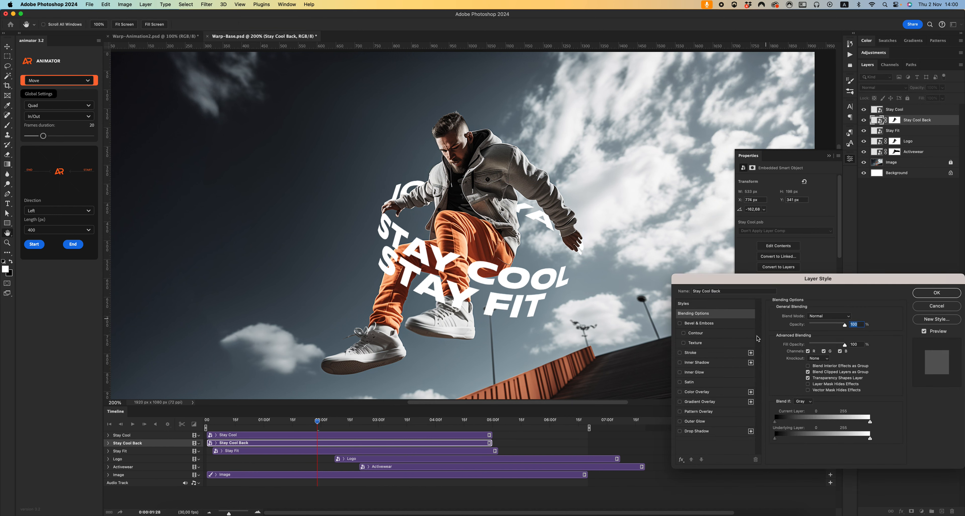
pyautogui.click(699, 392)
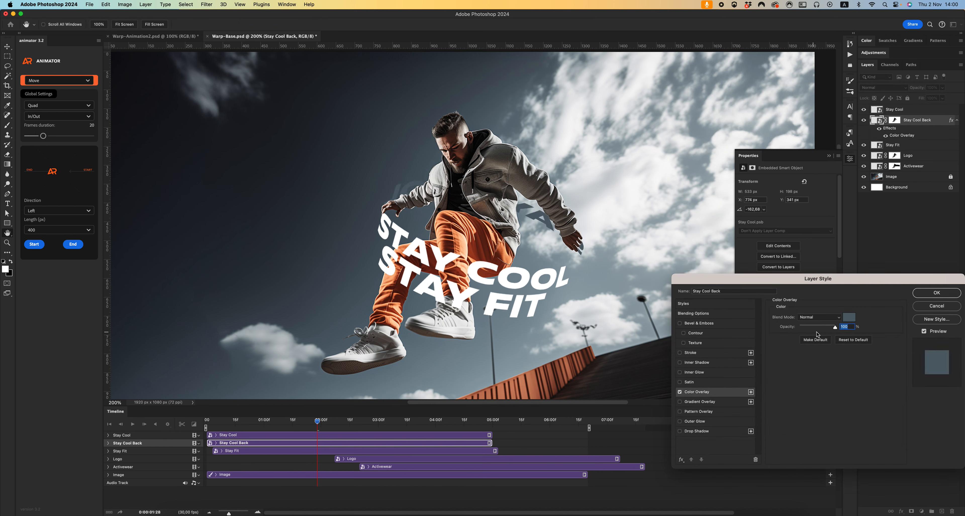
pyautogui.click(849, 317)
pyautogui.click(826, 364)
pyautogui.click(937, 293)
# - Shift the Stay Cool, Stay Fit, Logo and Activewear clips together about 1.2 seconds later in the timeline
pyautogui.click(320, 436)
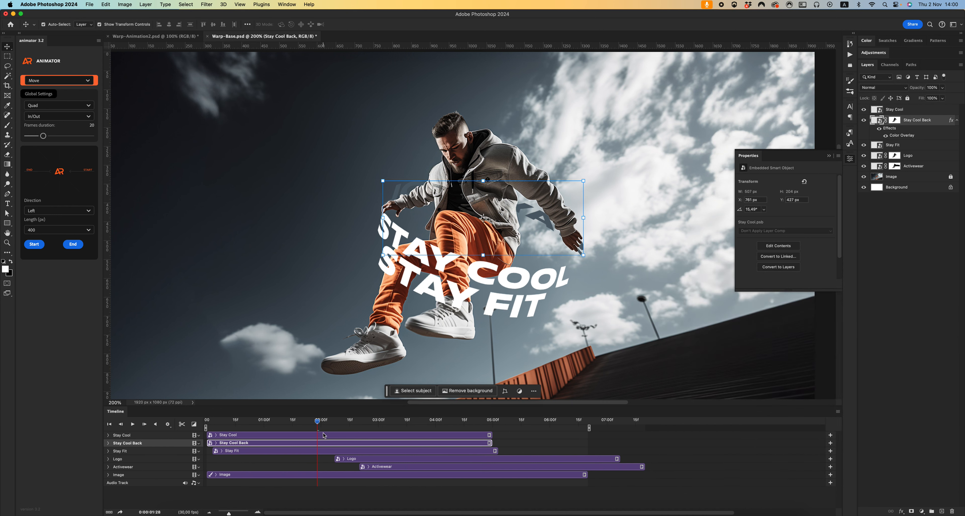
pyautogui.keyDown('shift'); pyautogui.click(338, 452); pyautogui.keyUp('shift')
pyautogui.keyDown('shift'); pyautogui.click(346, 458); pyautogui.keyUp('shift')
pyautogui.keyDown('shift'); pyautogui.click(369, 467); pyautogui.keyUp('shift')
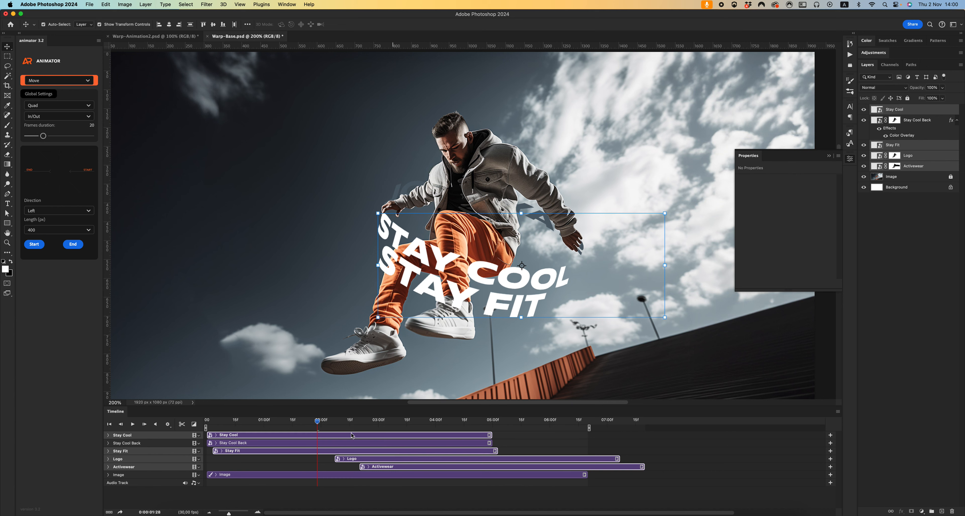
pyautogui.moveTo(341, 436); pyautogui.dragTo(288, 421)
pyautogui.press('super+z')
# - Open the Stay Cool Back smart object's contents, scrub to 02:00 and expand the Stay Cool layer's keyframe tracks
pyautogui.click(302, 445)
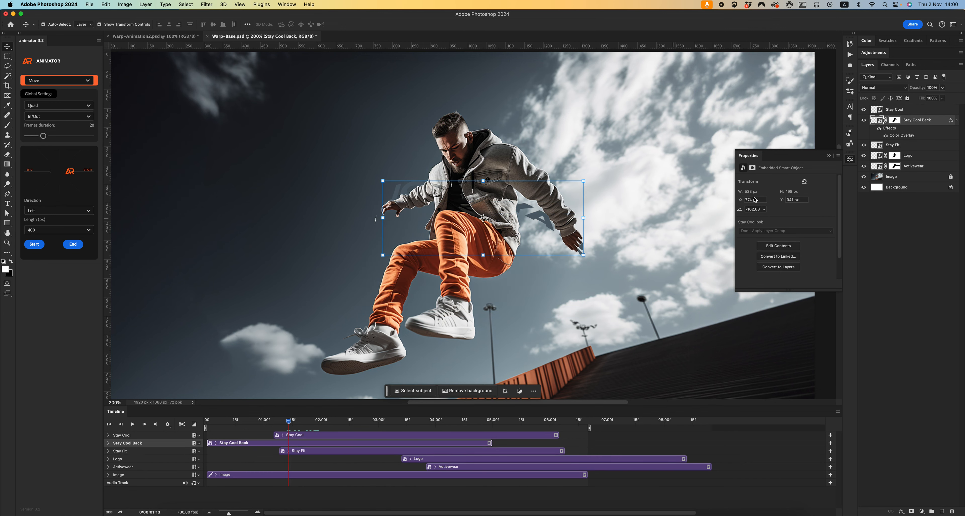
pyautogui.doubleClick(876, 120)
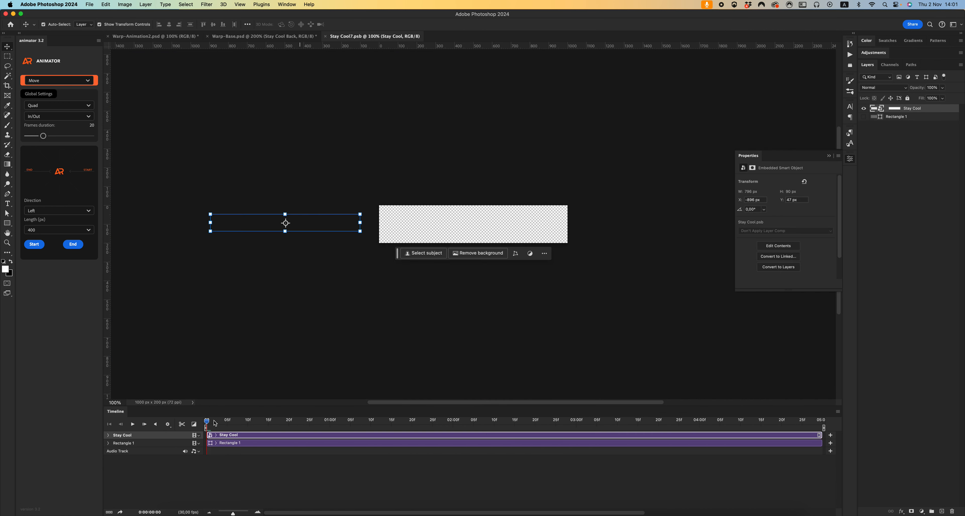
pyautogui.moveTo(207, 422); pyautogui.dragTo(344, 408)
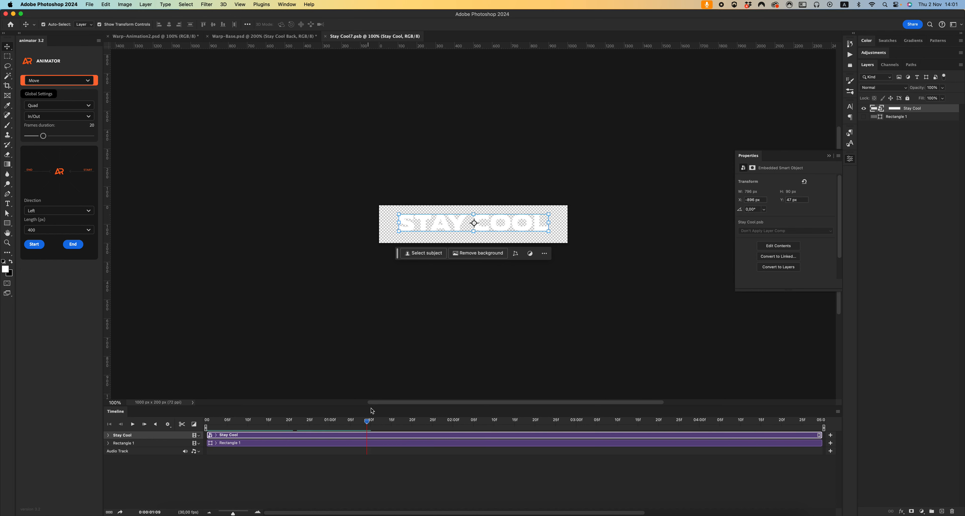
pyautogui.moveTo(427, 410); pyautogui.dragTo(456, 393)
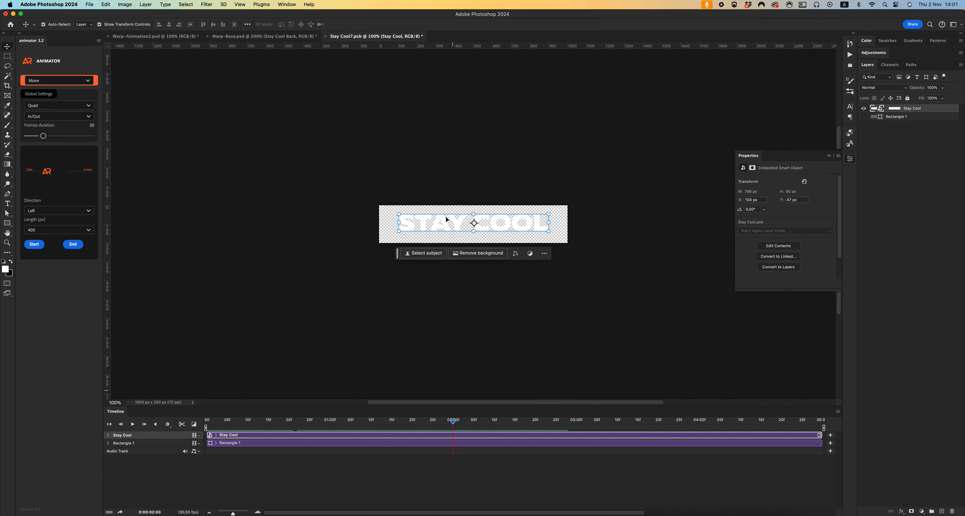
pyautogui.click(107, 435)
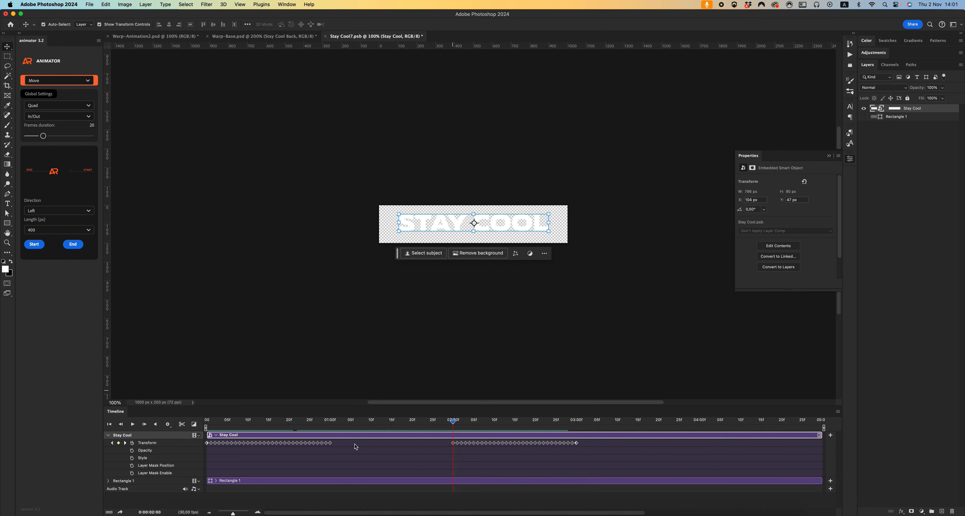
# - Delete the last few Transform keyframes of the Stay Cool slide-in and the first few of its slide-out
pyautogui.moveTo(331, 441); pyautogui.dragTo(316, 449)
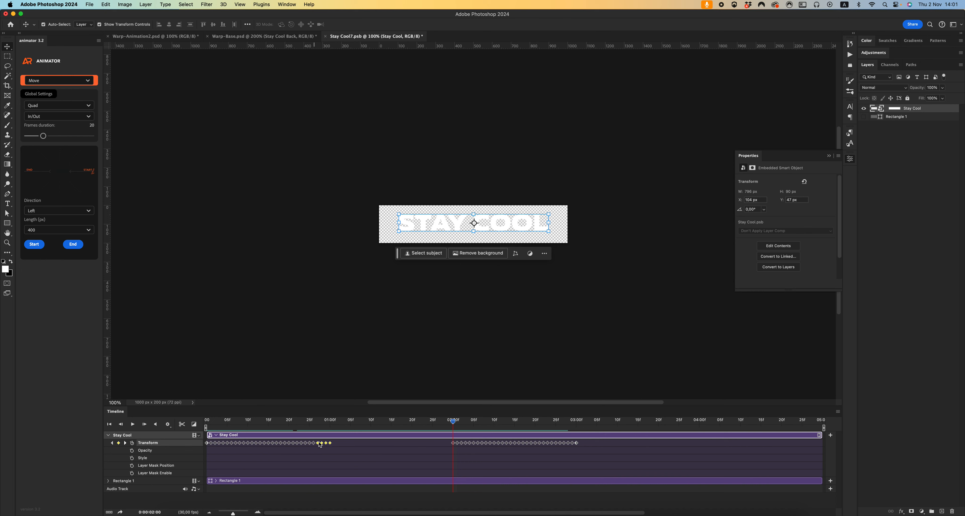
pyautogui.press('Delete')
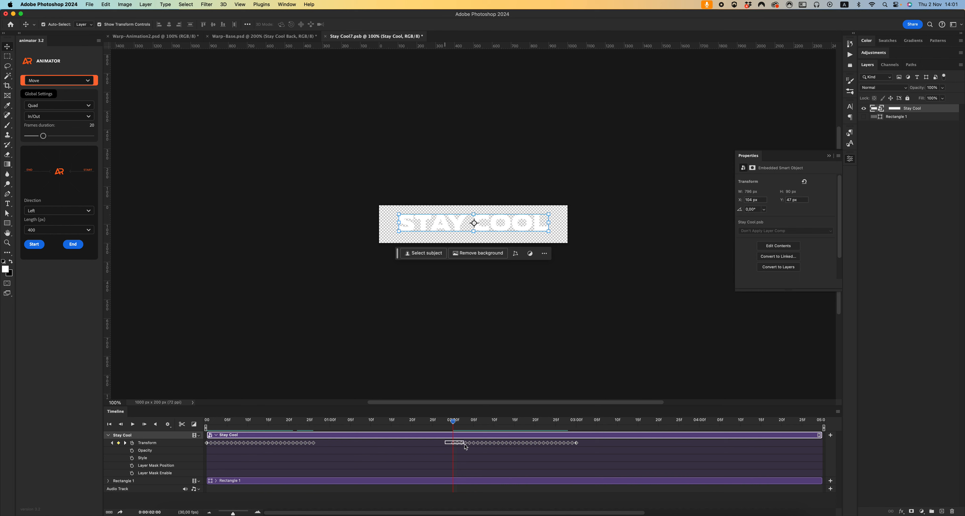
pyautogui.moveTo(468, 446); pyautogui.dragTo(469, 448)
pyautogui.press('Delete')
# - Place the slide-out keyframes directly after the slide-in ones to remove the pause, and save and close the smart object
pyautogui.moveTo(581, 446); pyautogui.dragTo(330, 445)
pyautogui.moveTo(466, 419); pyautogui.dragTo(403, 417)
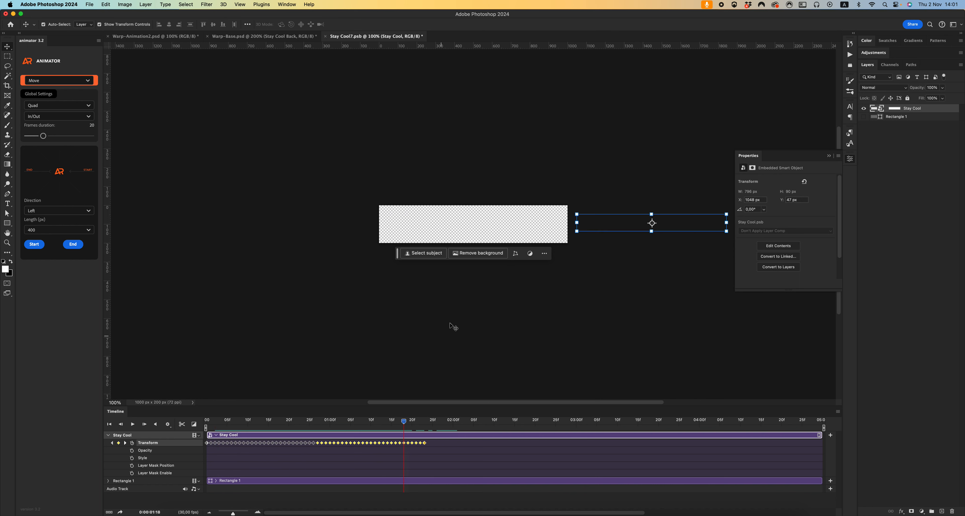
pyautogui.press('super+s')
pyautogui.press('super+w')
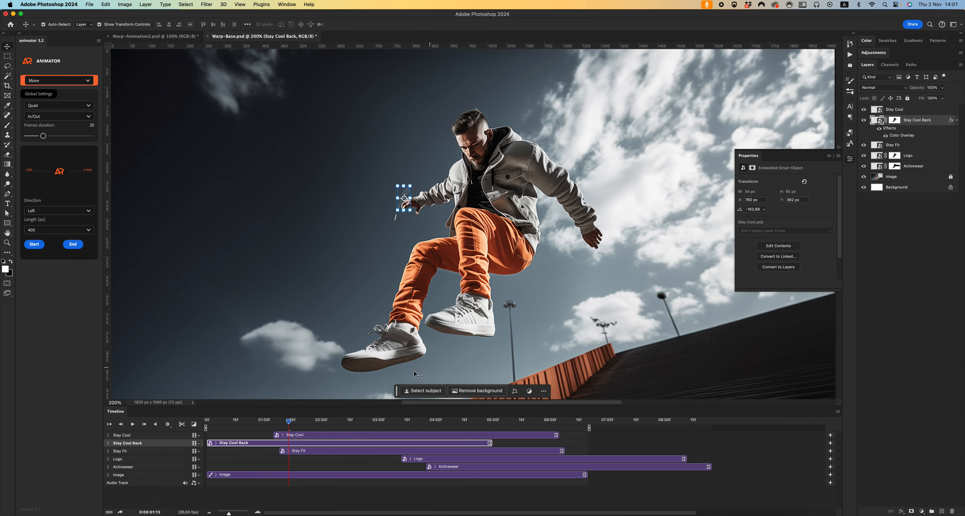
# - Move the Stay Cool Back clip to start at about 00:15, ahead of the Stay Cool clip, and inspect the text behind the man
pyautogui.moveTo(296, 428)
pyautogui.mouseDown()
pyautogui.moveTo(211, 418)
pyautogui.moveTo(288, 418)
pyautogui.mouseUp()
pyautogui.moveTo(244, 443); pyautogui.dragTo(289, 419)
pyautogui.press('z')
pyautogui.keyDown('alt'); pyautogui.click(487, 283); pyautogui.keyUp('alt')
pyautogui.keyDown('alt'); pyautogui.click(488, 283); pyautogui.keyUp('alt')
pyautogui.keyDown('super'); pyautogui.click(507, 264); pyautogui.keyUp('super')
pyautogui.keyDown('super'); pyautogui.click(507, 263); pyautogui.keyUp('super')
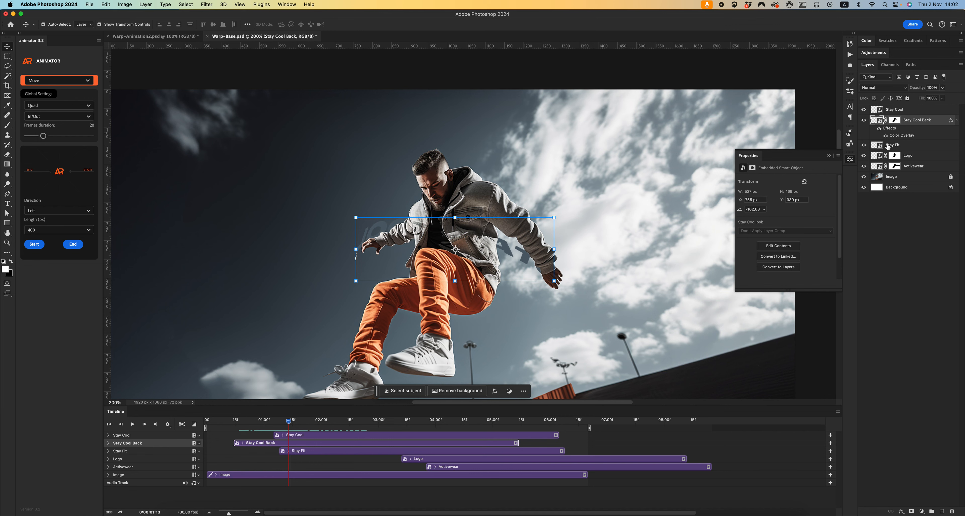
# - Play the animation with the full banner in view to check how Stay Cool Back leads into the front bands
pyautogui.moveTo(289, 423)
pyautogui.mouseDown()
pyautogui.moveTo(340, 423)
pyautogui.moveTo(287, 422)
pyautogui.mouseUp()
pyautogui.keyDown('alt'); pyautogui.click(420, 295); pyautogui.keyUp('alt')
pyautogui.keyDown('alt'); pyautogui.click(420, 295); pyautogui.keyUp('alt')
pyautogui.keyDown('super'); pyautogui.click(443, 275); pyautogui.keyUp('super')
pyautogui.click(139, 423)
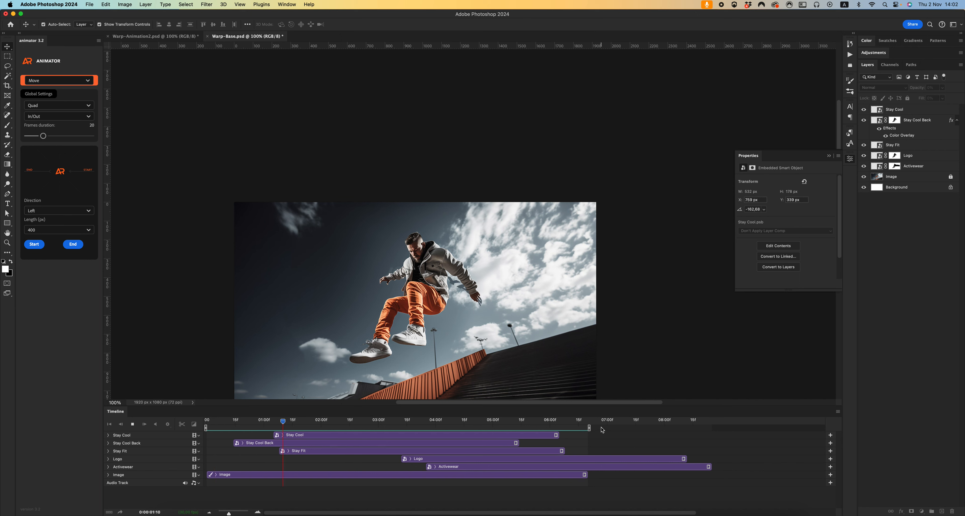
pyautogui.press('space')
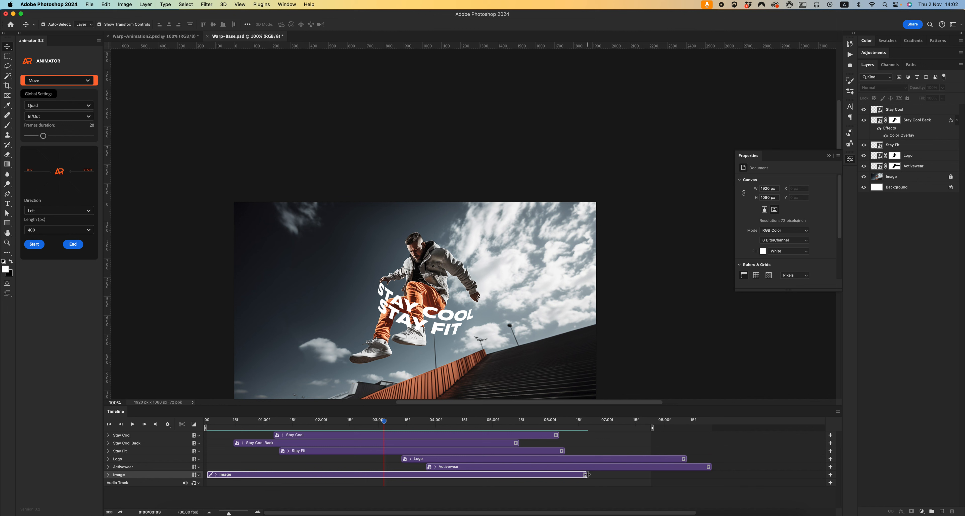
# - Extend the Image clip to about 07:15, set the work area to end there and play the animation
pyautogui.moveTo(586, 474); pyautogui.dragTo(634, 474)
pyautogui.click(134, 424)
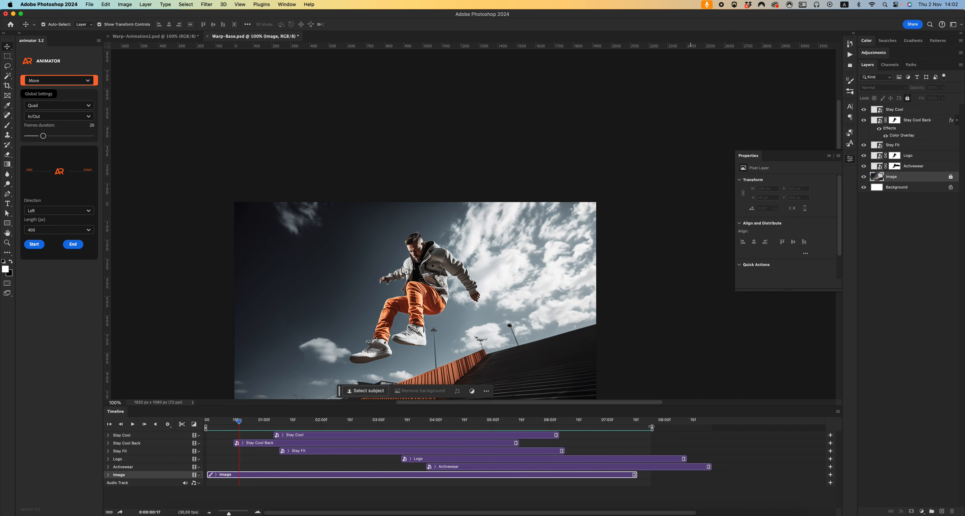
pyautogui.moveTo(652, 427); pyautogui.dragTo(638, 427)
pyautogui.click(133, 424)
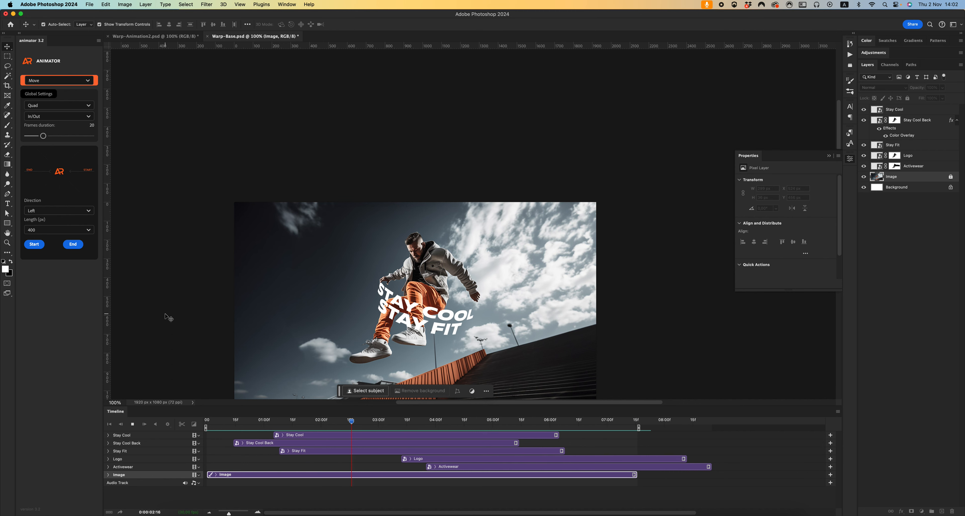
# - Stop playback, duplicate Stay Fit as an independent smart object via copy, and place the duplicate directly below Stay Fit
pyautogui.press('space')
pyautogui.click(898, 144)
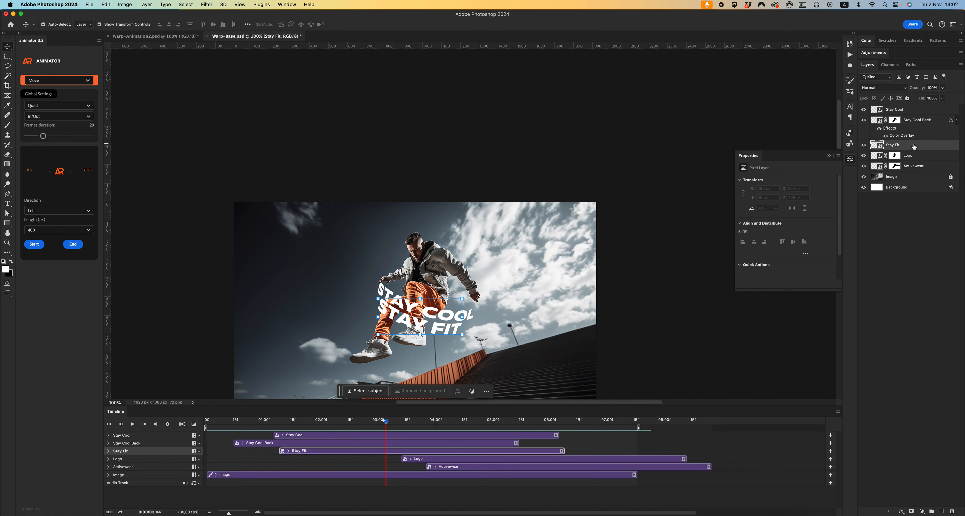
pyautogui.rightClick(911, 147)
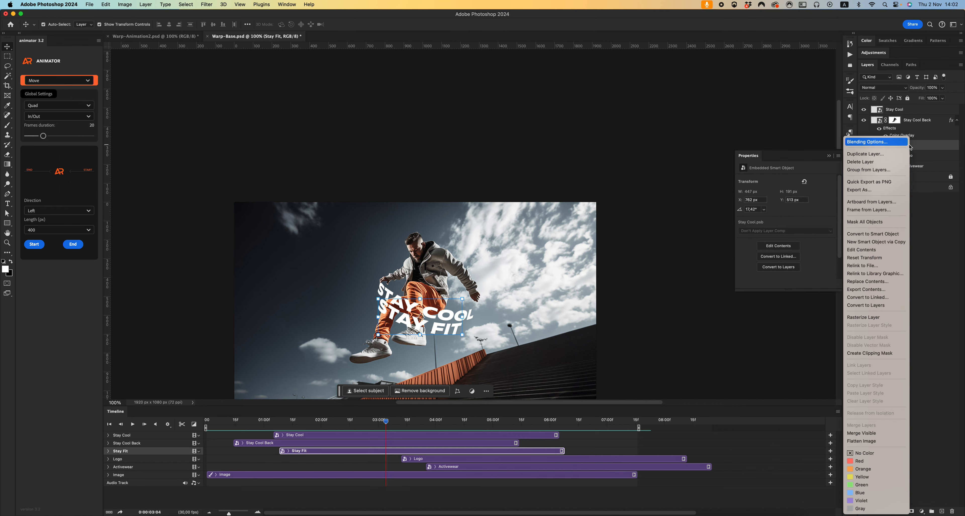
pyautogui.click(869, 242)
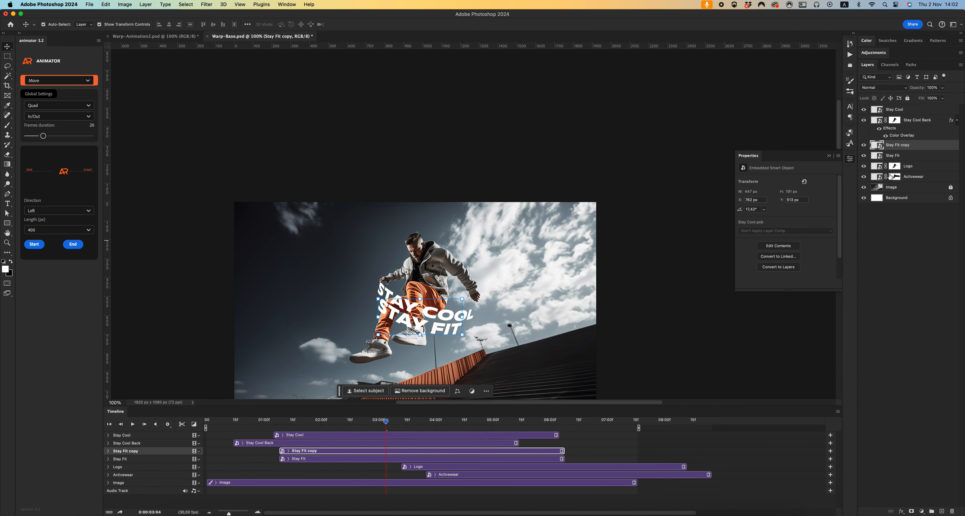
pyautogui.moveTo(905, 145); pyautogui.dragTo(903, 159)
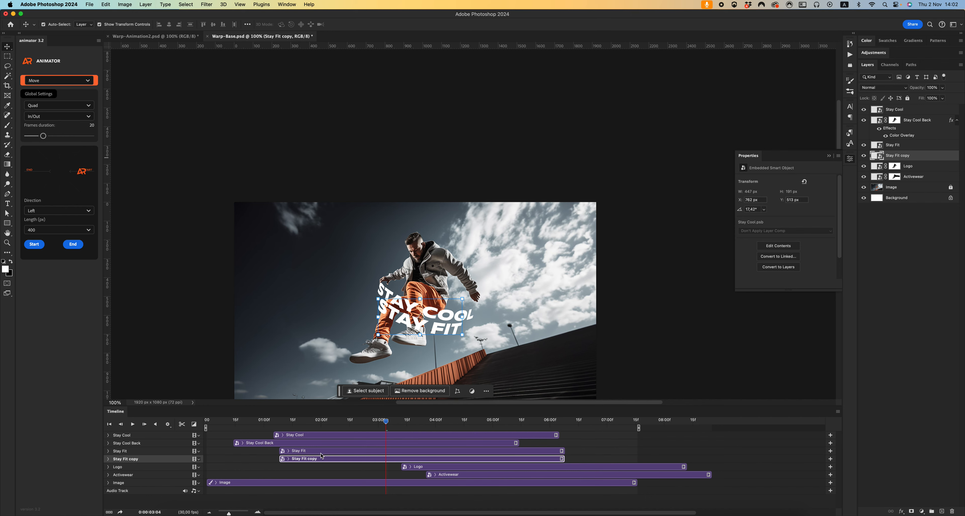
# - Inside the Stay Fit copy smart object, place the Stay Cool slide-out Transform keyframes directly after the slide-in ones, and save and close it
pyautogui.doubleClick(876, 155)
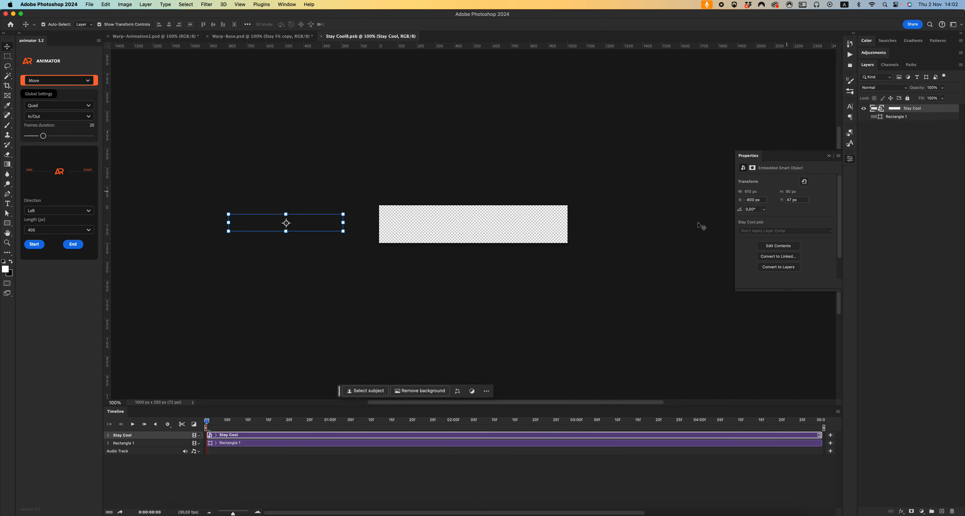
pyautogui.click(112, 435)
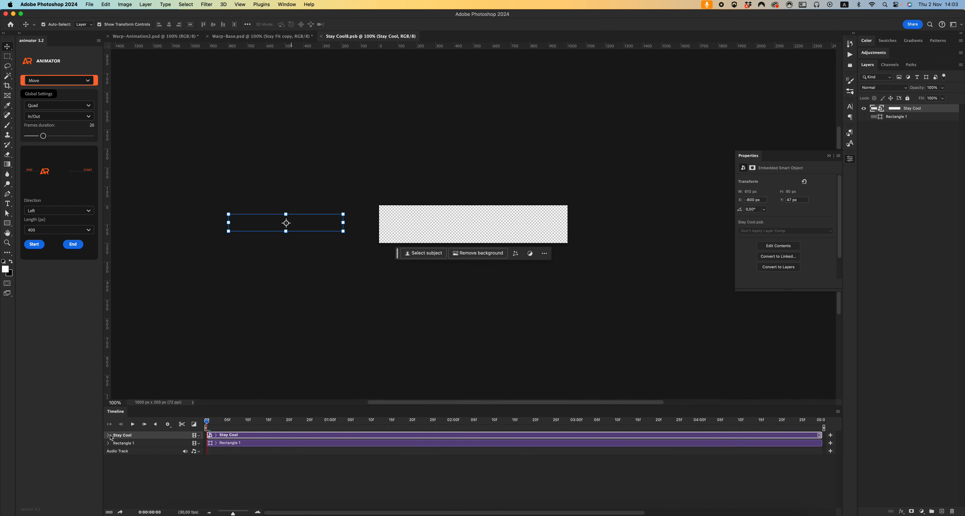
pyautogui.moveTo(336, 441); pyautogui.dragTo(316, 454)
pyautogui.press('Delete')
pyautogui.moveTo(469, 449); pyautogui.dragTo(470, 448)
pyautogui.press('Delete')
pyautogui.moveTo(583, 439); pyautogui.dragTo(319, 446)
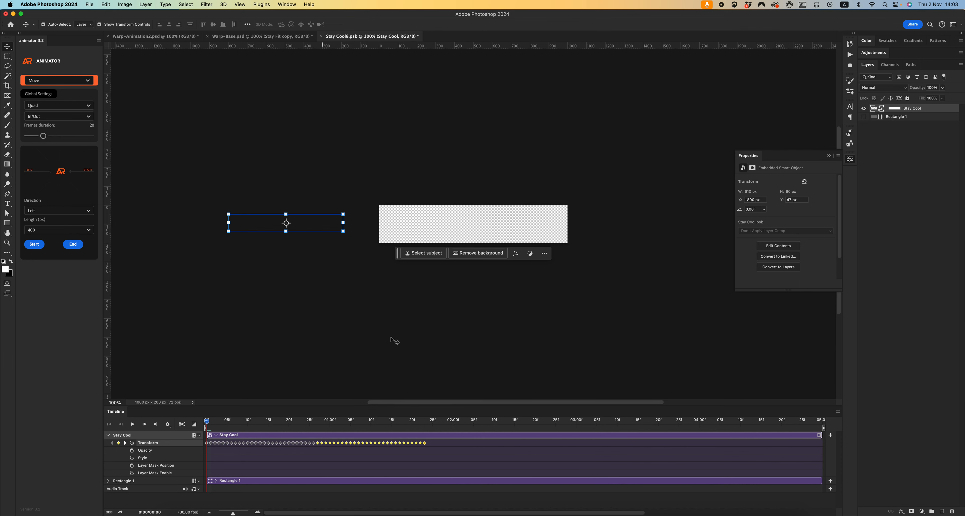
pyautogui.press('super+w')
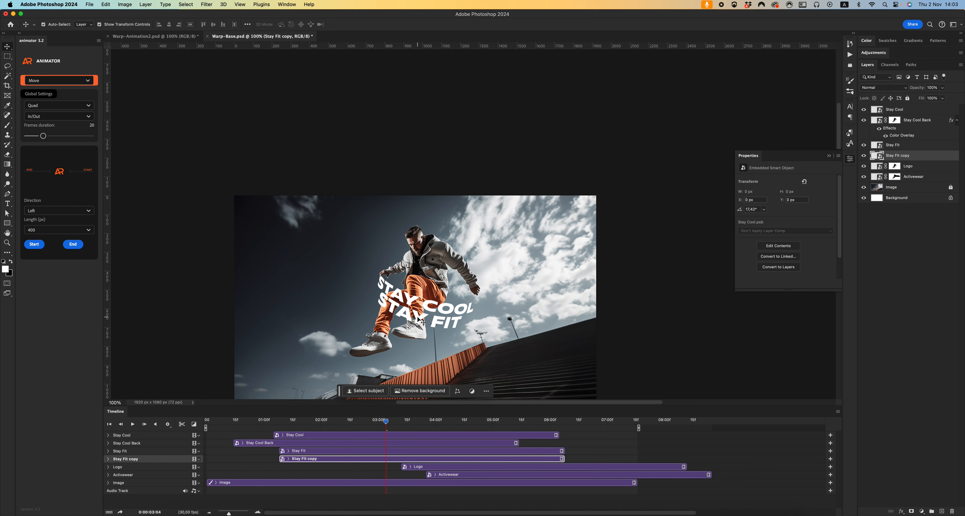
# - Rename the Stay Fit copy layer as Stay Fit Back
pyautogui.click(421, 320)
pyautogui.doubleClick(903, 156)
pyautogui.press('Return')
pyautogui.press('super+t')
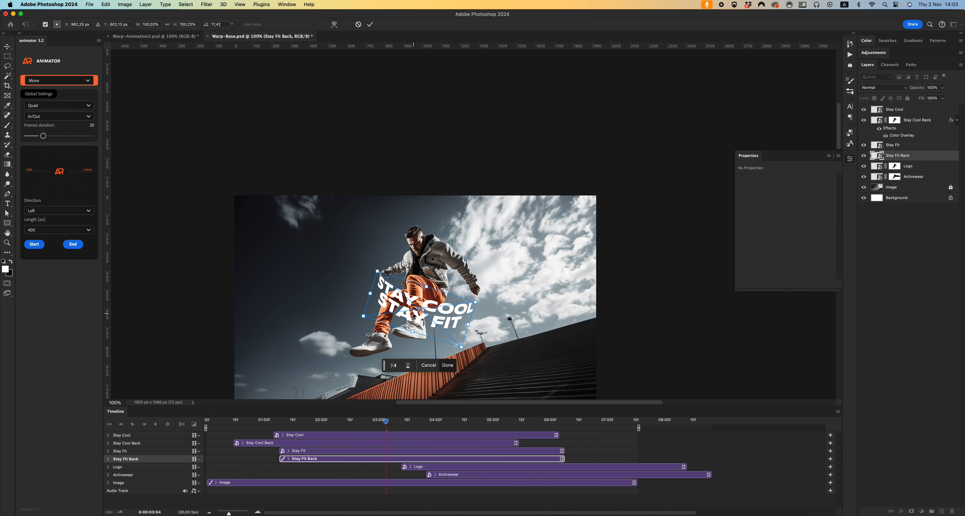
pyautogui.rightClick(410, 310)
pyautogui.click(431, 409)
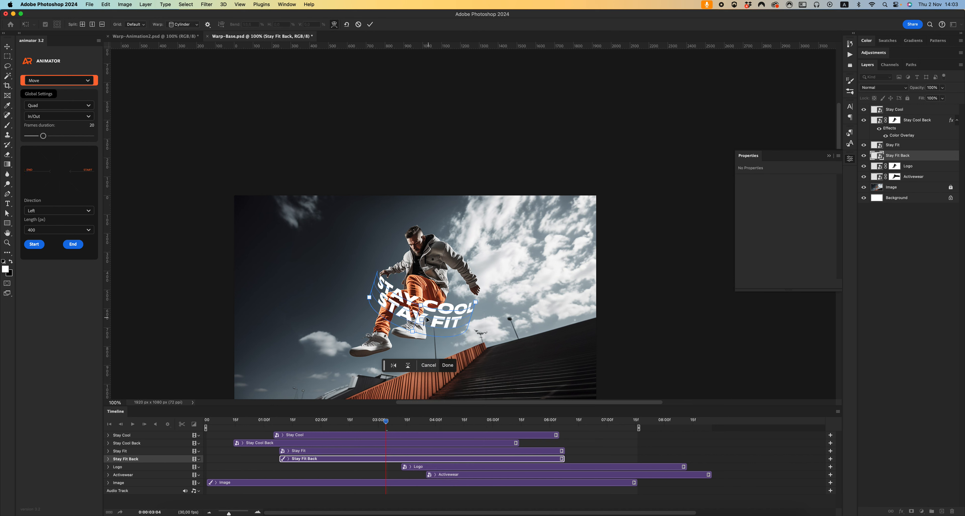
pyautogui.moveTo(421, 310); pyautogui.dragTo(427, 286)
pyautogui.press('Return')
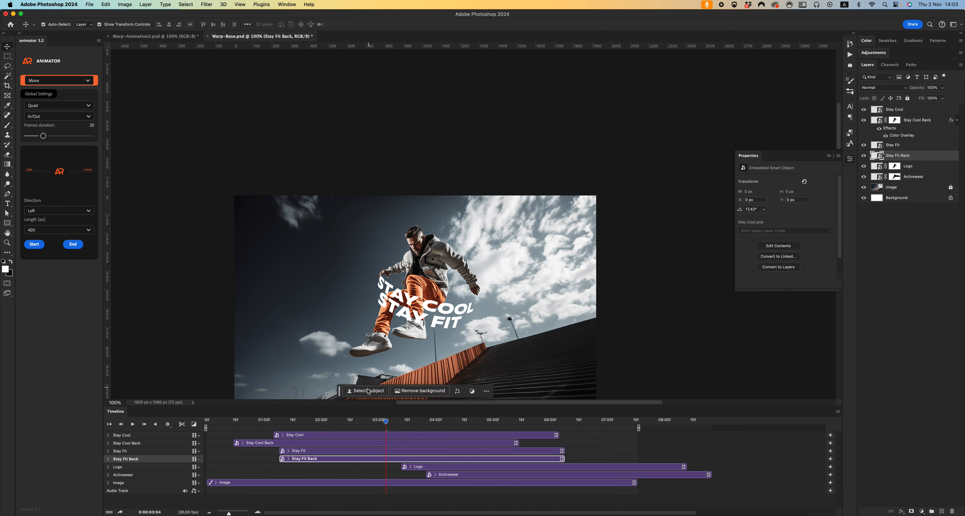
# - At 02:04, bend the cylinder warp of Stay Fit Back upward into an arch above Stay Cool and flip it horizontally
pyautogui.click(347, 422)
pyautogui.moveTo(347, 423); pyautogui.dragTo(330, 423)
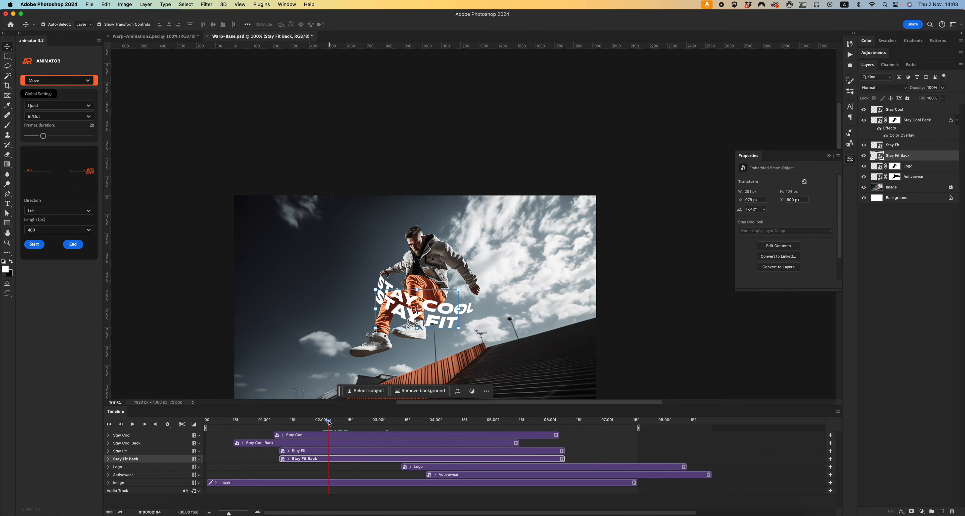
pyautogui.press('super+t')
pyautogui.rightClick(416, 305)
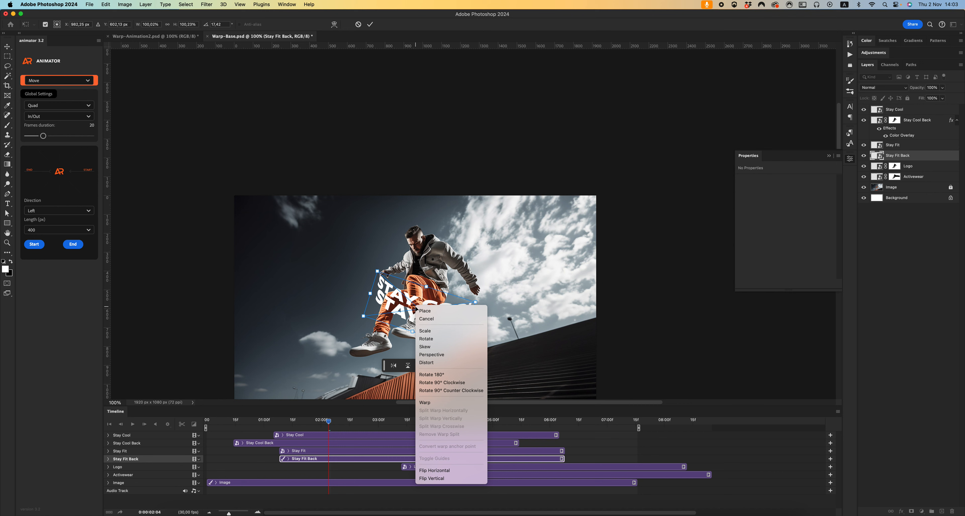
pyautogui.click(424, 402)
pyautogui.moveTo(421, 317); pyautogui.dragTo(441, 272)
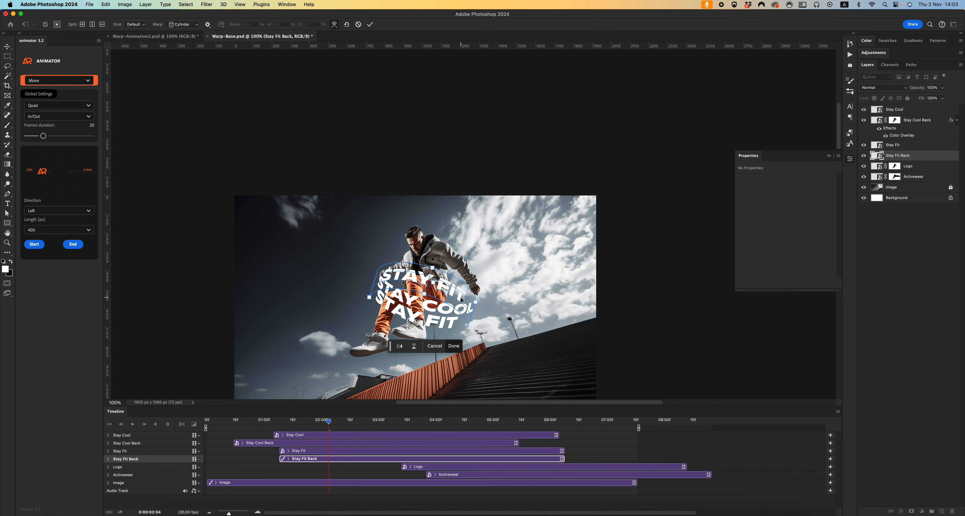
pyautogui.click(400, 346)
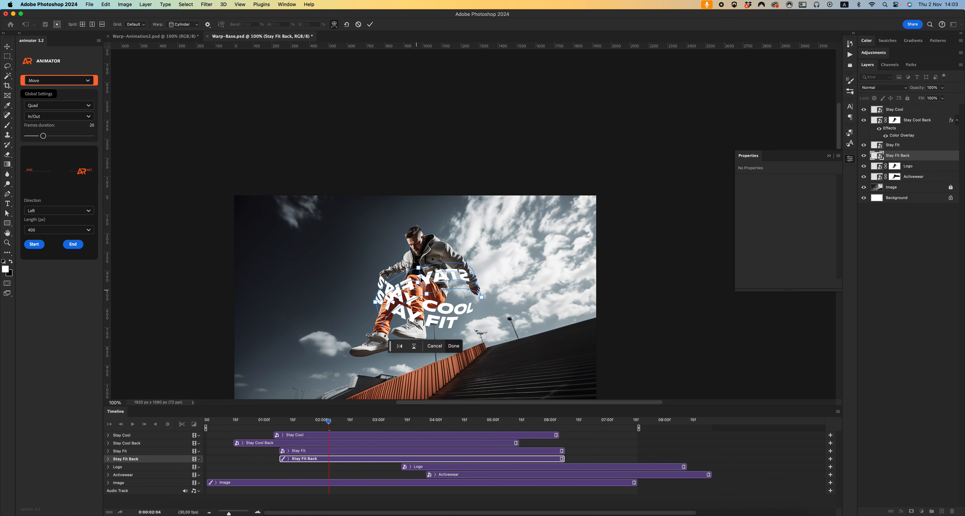
# - Rotate Stay Fit Back to about -161.78° and position it just above the front Stay Cool text, then apply the transform
pyautogui.rightClick(425, 274)
pyautogui.click(450, 310)
pyautogui.moveTo(471, 242); pyautogui.dragTo(458, 294)
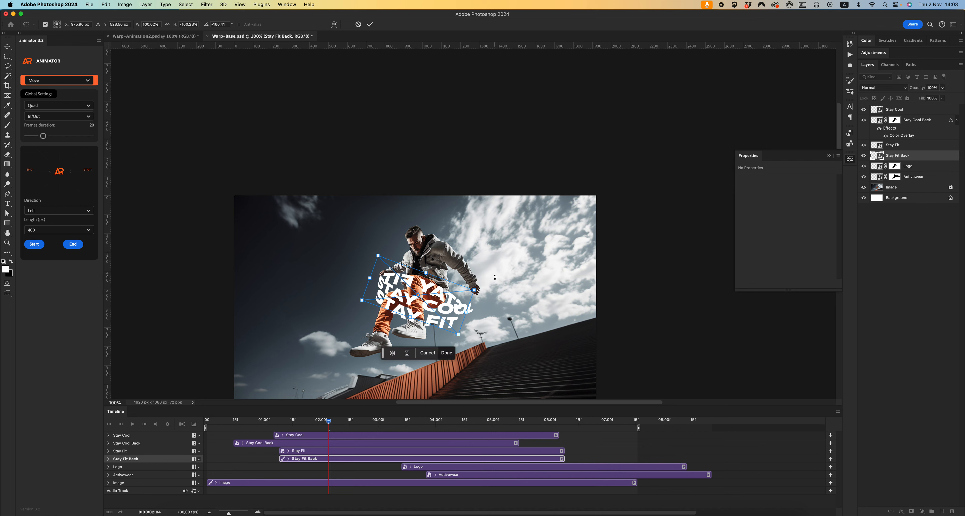
pyautogui.press('Return')
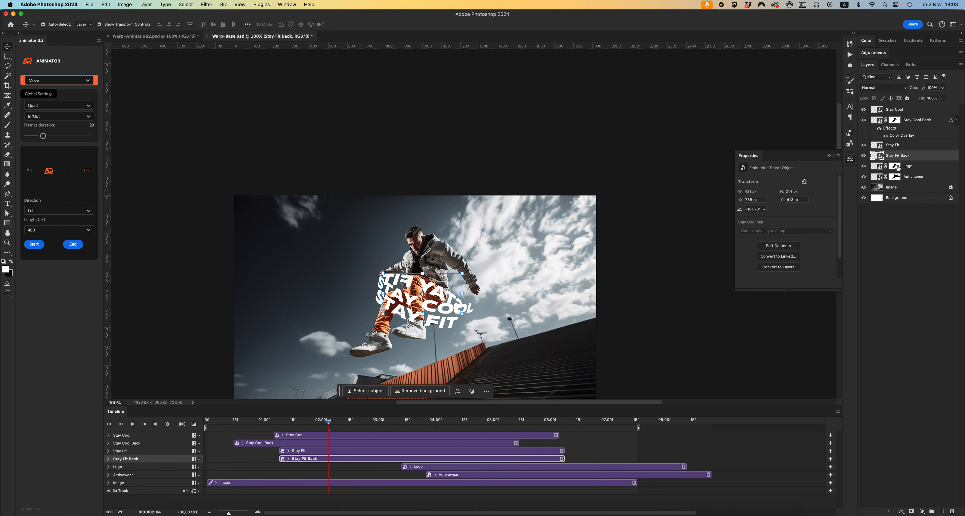
# - Switch the warp of Stay Fit Back to Custom and raise its lower right corner and lower edge so the text narrows toward the right
pyautogui.press('z')
pyautogui.click(468, 296)
pyautogui.press('v')
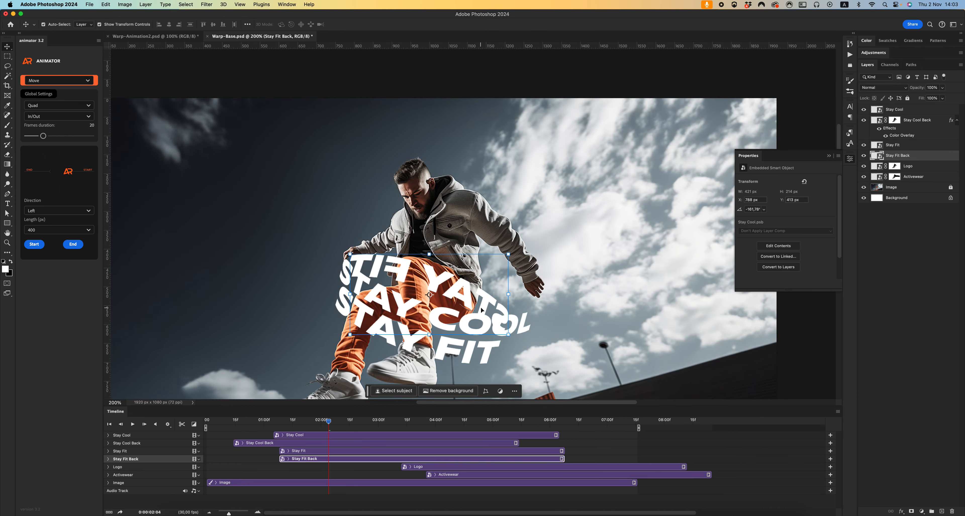
pyautogui.press('super+t')
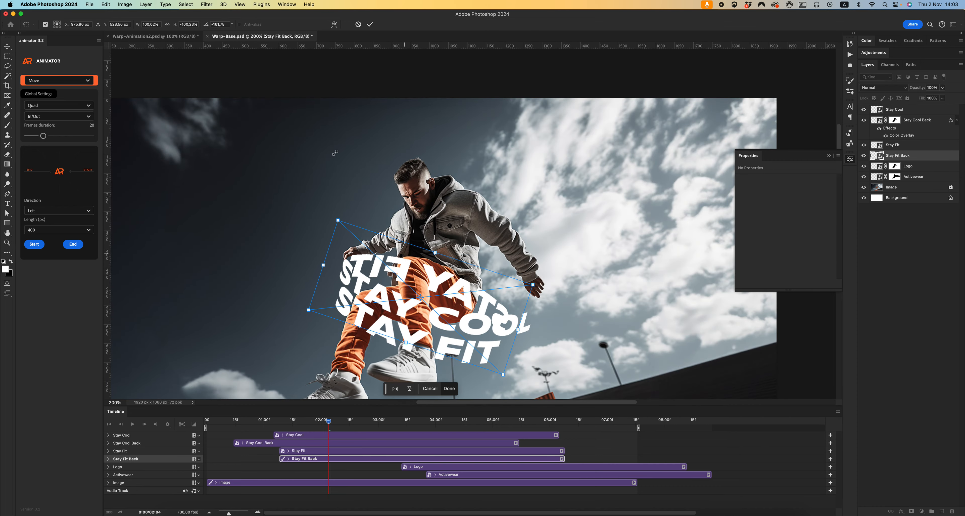
pyautogui.click(334, 24)
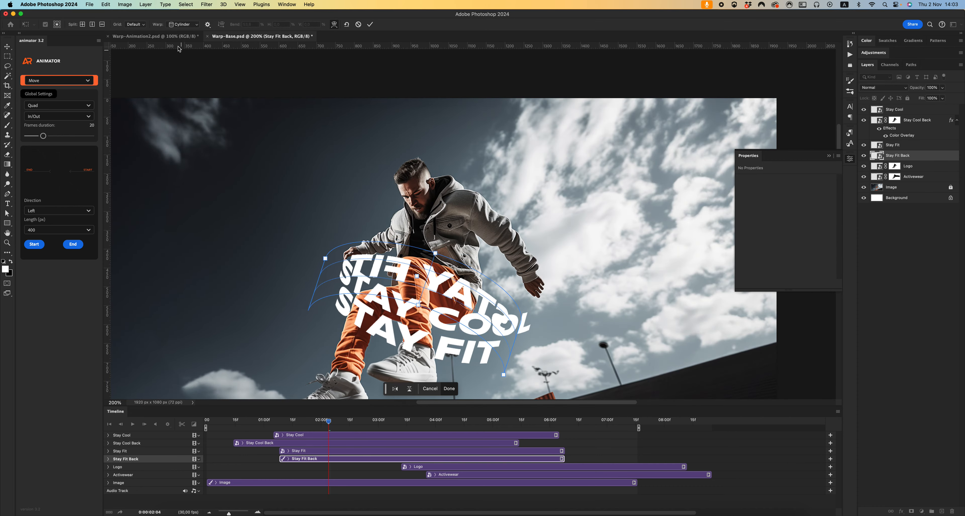
pyautogui.click(180, 24)
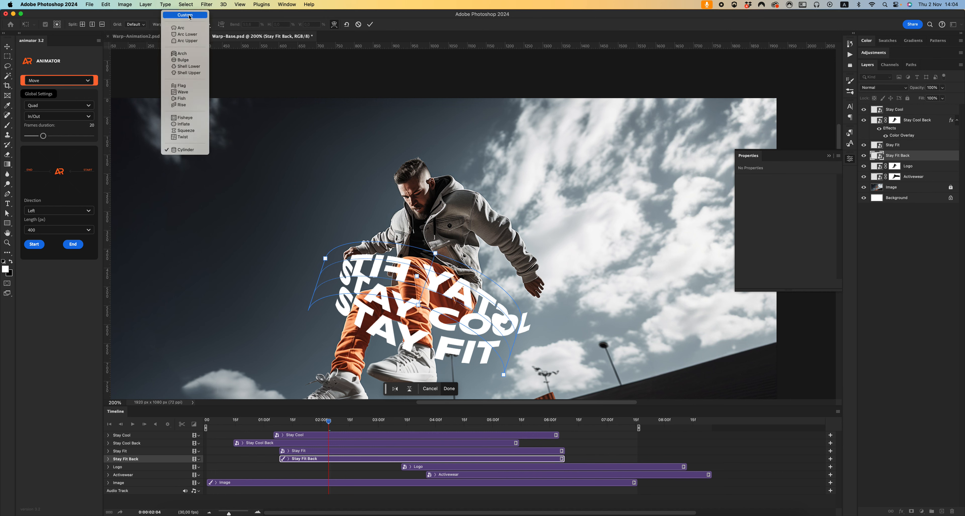
pyautogui.click(182, 34)
pyautogui.click(521, 324)
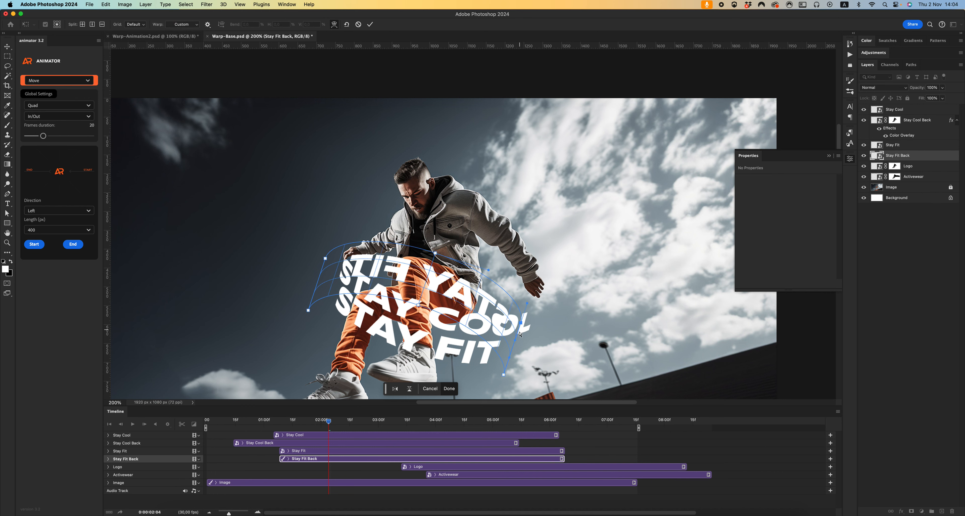
pyautogui.moveTo(515, 340); pyautogui.dragTo(519, 329)
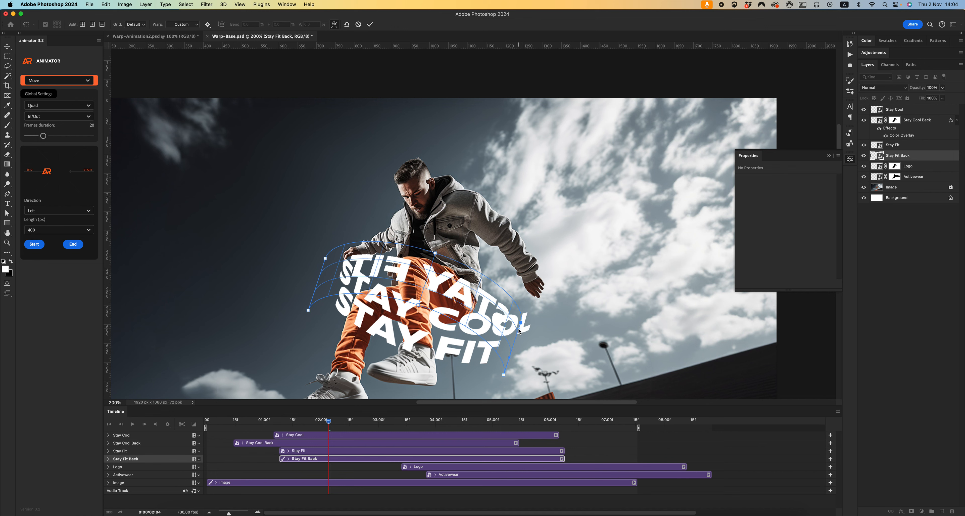
pyautogui.moveTo(505, 376); pyautogui.dragTo(517, 337)
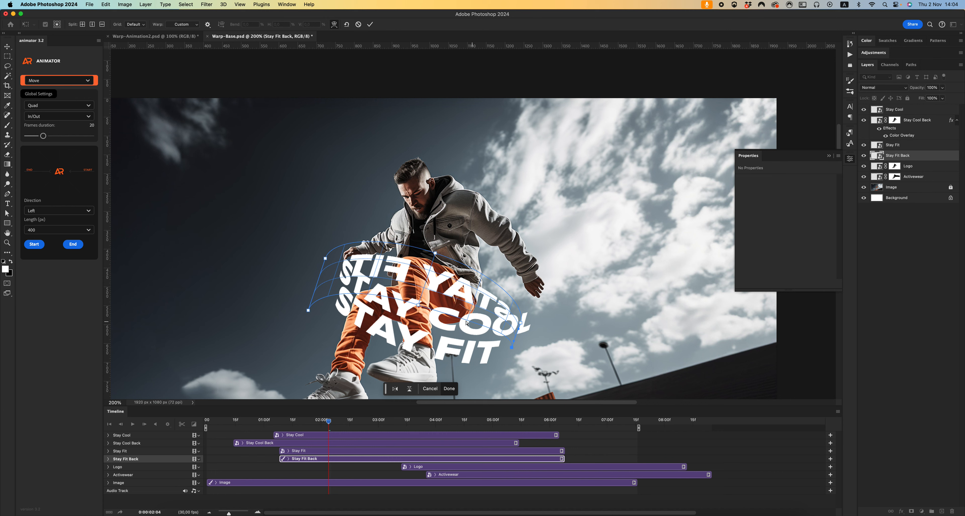
pyautogui.moveTo(444, 305); pyautogui.dragTo(412, 287)
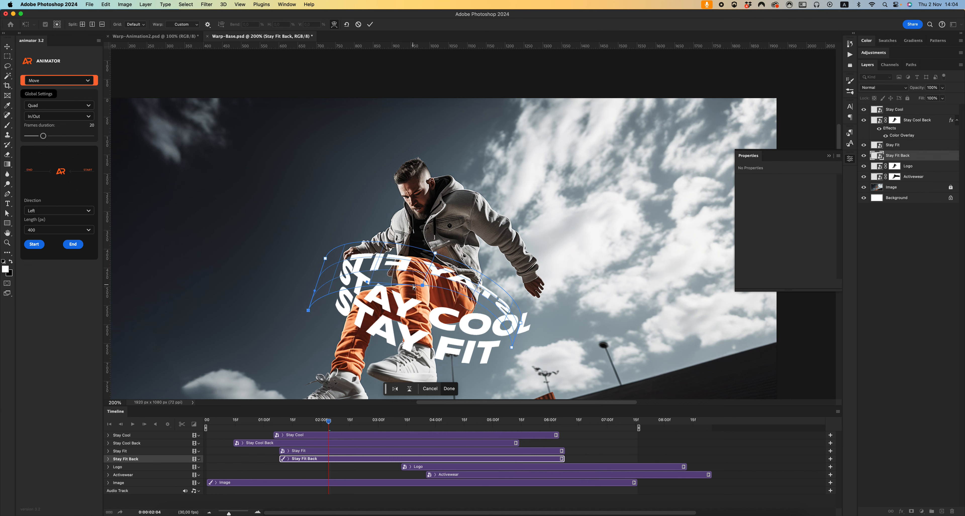
pyautogui.press('Return')
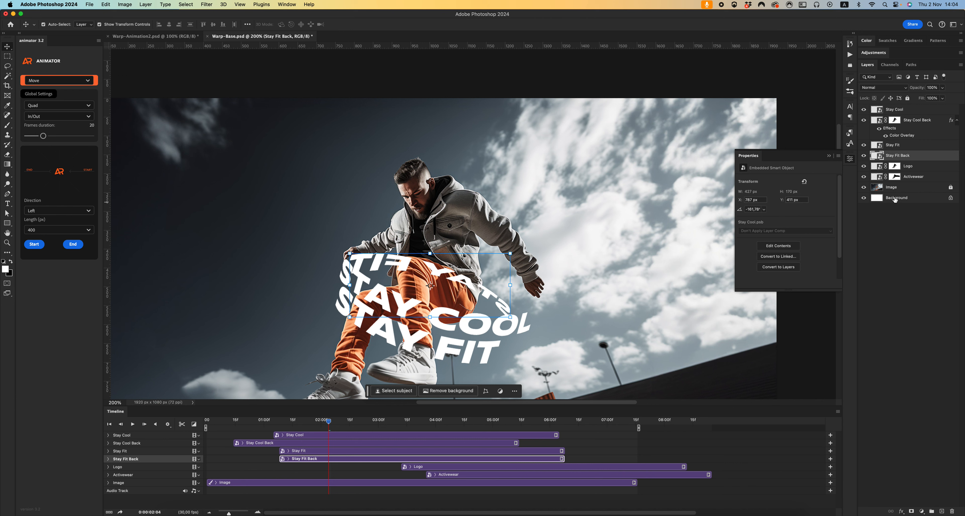
# - Copy the layer mask and Color Overlay from Stay Cool Back to Stay Fit Back, and move the Stay Fit Back clip to start at about 00:18
pyautogui.moveTo(895, 121); pyautogui.dragTo(895, 155)
pyautogui.moveTo(953, 128); pyautogui.dragTo(947, 159)
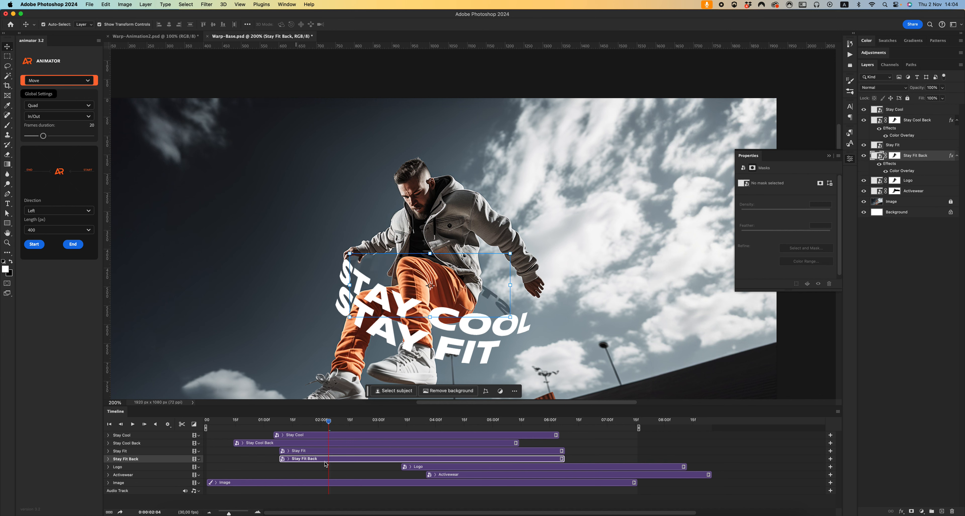
pyautogui.moveTo(325, 460); pyautogui.dragTo(311, 459)
pyautogui.moveTo(313, 420)
pyautogui.mouseDown()
pyautogui.moveTo(292, 421)
pyautogui.moveTo(300, 421)
pyautogui.mouseUp()
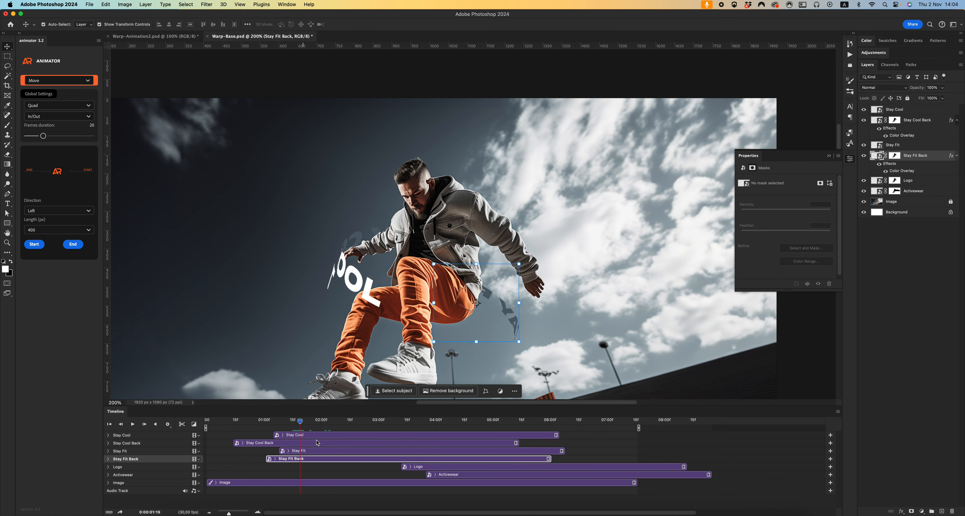
pyautogui.moveTo(345, 457); pyautogui.dragTo(317, 456)
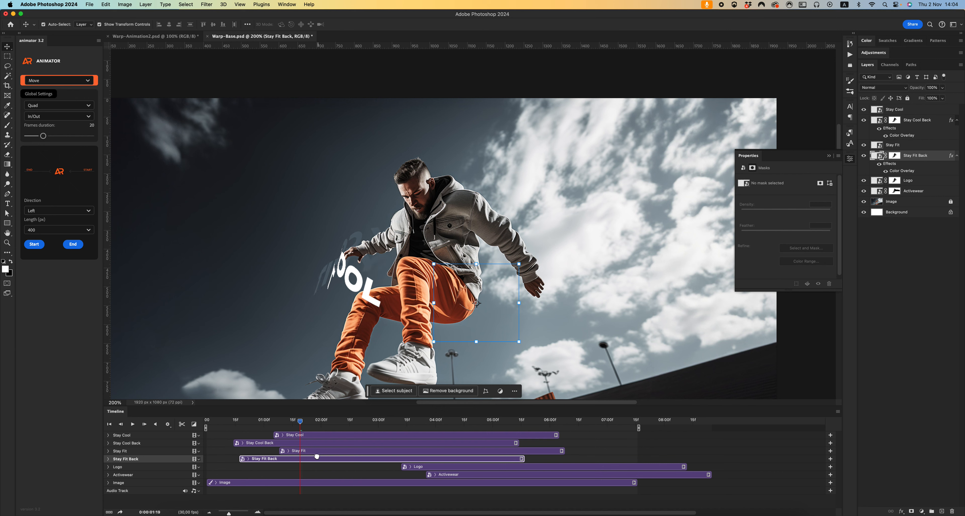
# - Try to reshape the upper and lower left corners of Stay Fit Back's Custom warp, and undo the corner adjustment
pyautogui.click(314, 251)
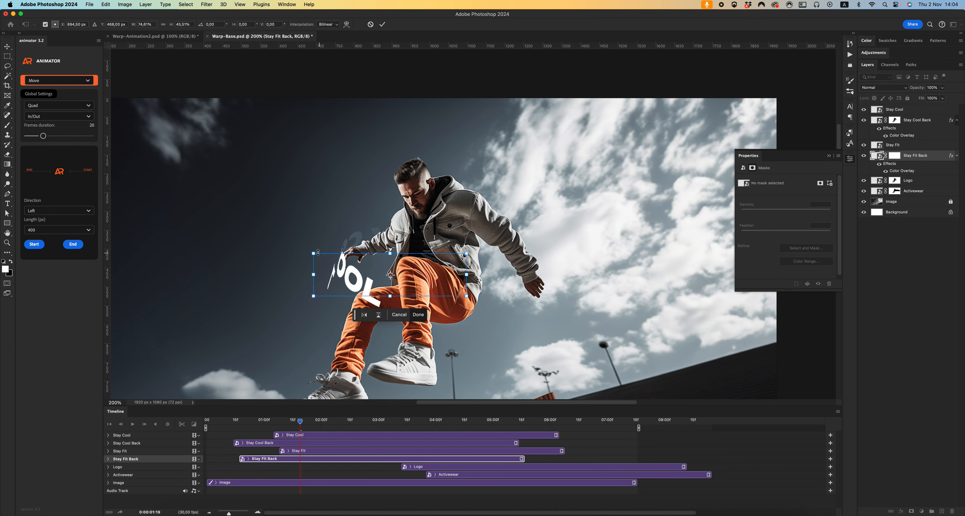
pyautogui.press('Escape')
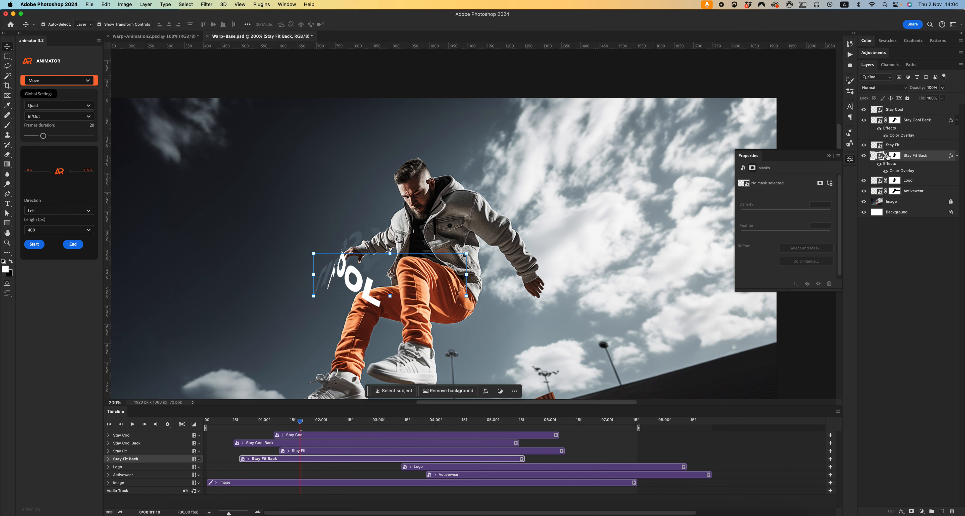
pyautogui.press('super+t')
pyautogui.rightClick(339, 271)
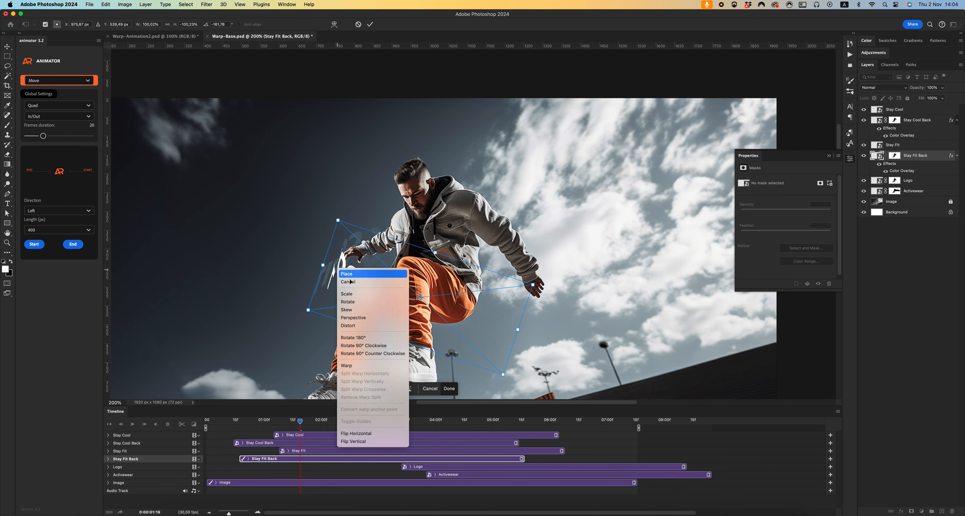
pyautogui.click(346, 365)
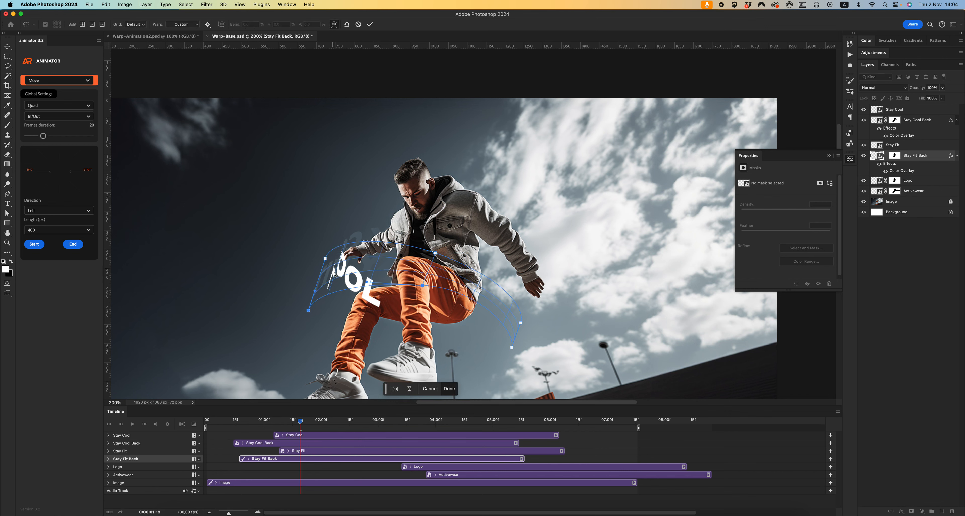
pyautogui.moveTo(325, 265); pyautogui.dragTo(334, 256)
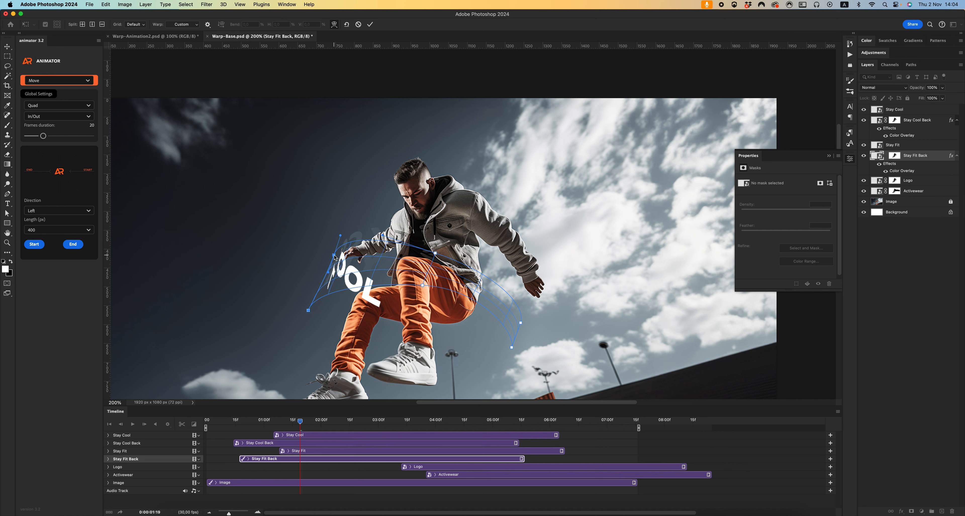
pyautogui.moveTo(308, 310); pyautogui.dragTo(314, 307)
pyautogui.press('super+z')
pyautogui.press('Return')
# - Try switching the warp of Stay Fit Back to Cylinder, and cancel the transform
pyautogui.press('super+t')
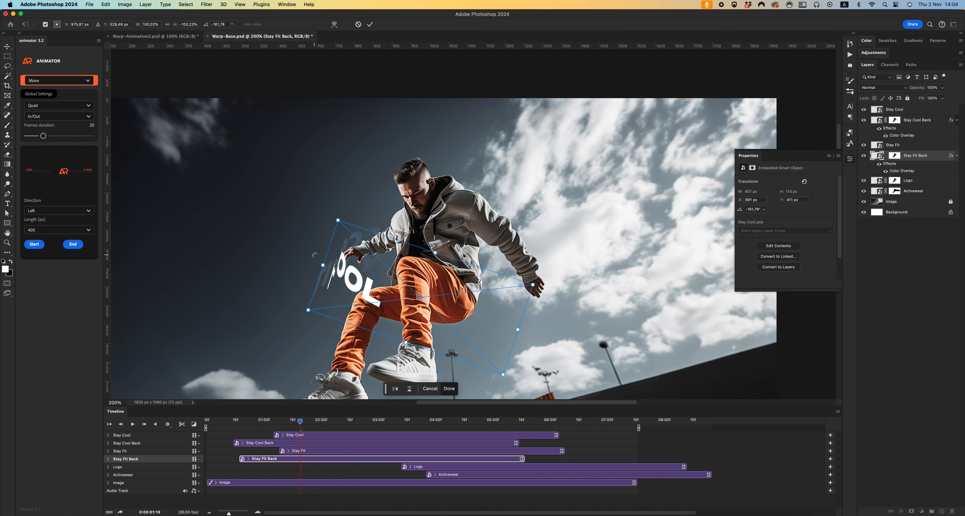
pyautogui.rightClick(355, 291)
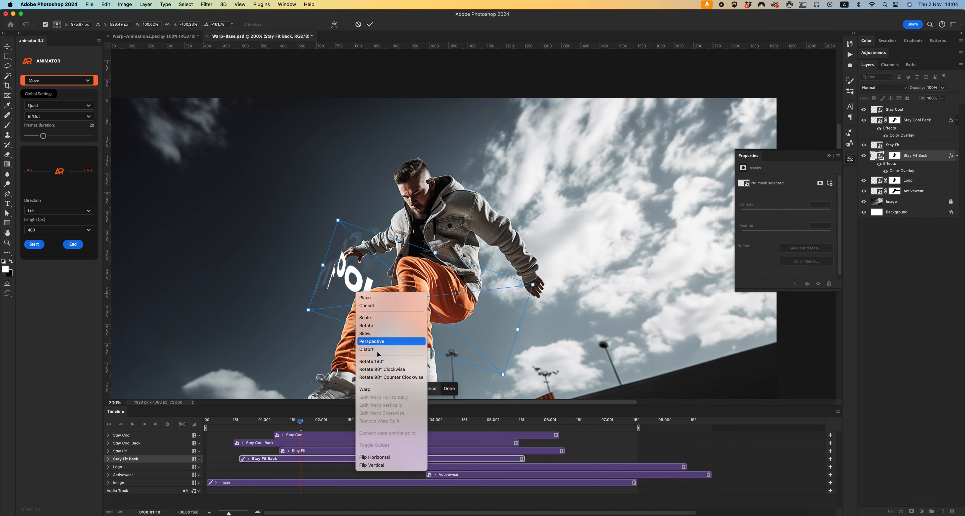
pyautogui.click(379, 389)
pyautogui.click(192, 24)
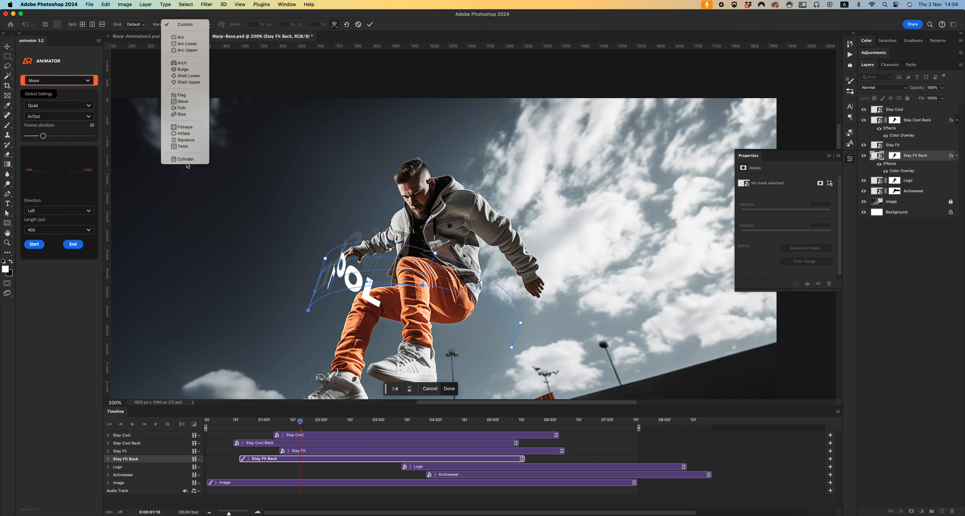
pyautogui.click(180, 160)
pyautogui.click(480, 181)
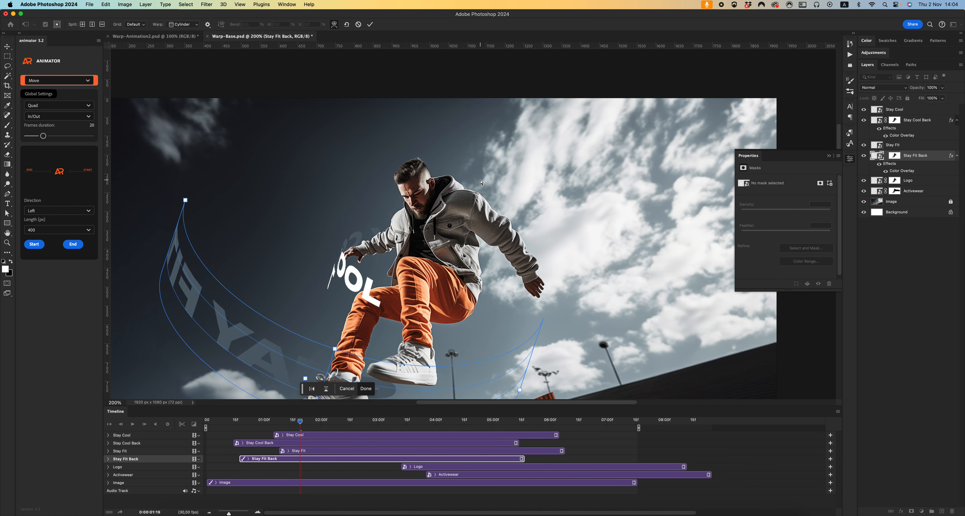
pyautogui.press('Escape')
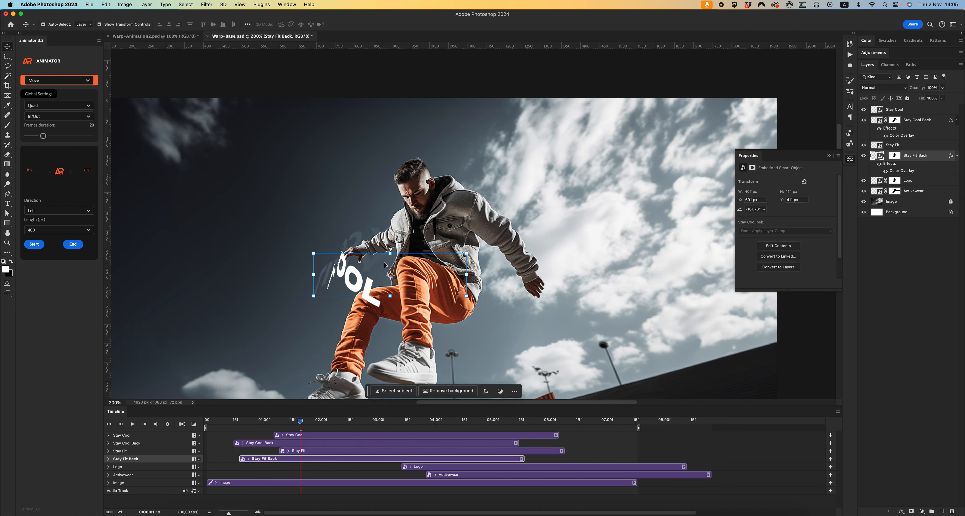
pyautogui.click(393, 253)
pyautogui.rightClick(375, 264)
pyautogui.click(398, 361)
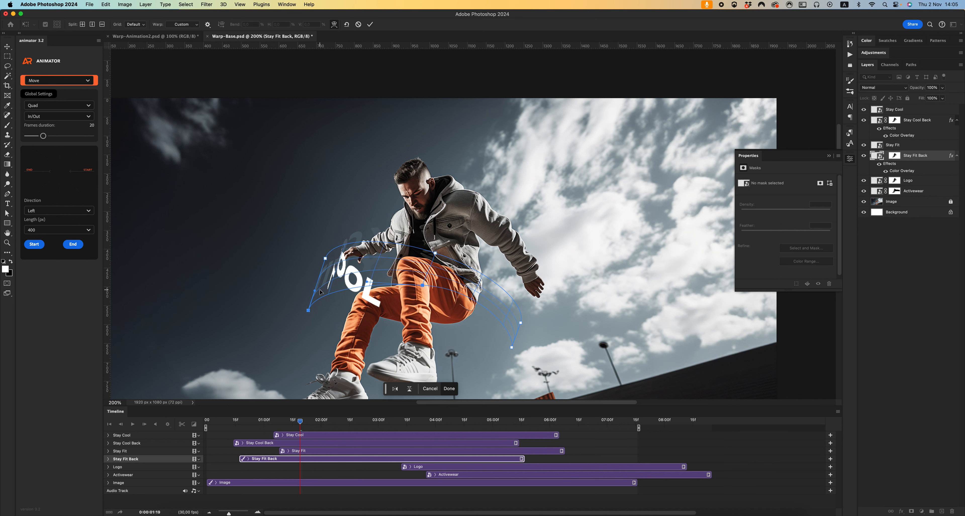
pyautogui.press('Escape')
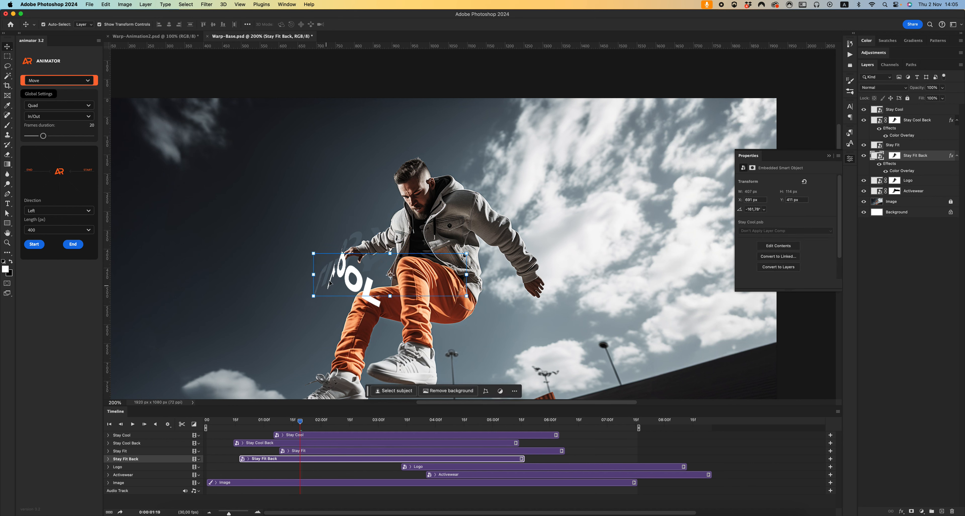
# - Narrow Stay Fit Back slightly from its left end, bringing it to about X 722 px and Y 419 px, and apply the transform
pyautogui.hotkey('ctrl', 't')
pyautogui.moveTo(323, 265); pyautogui.dragTo(332, 267)
pyautogui.press('Return')
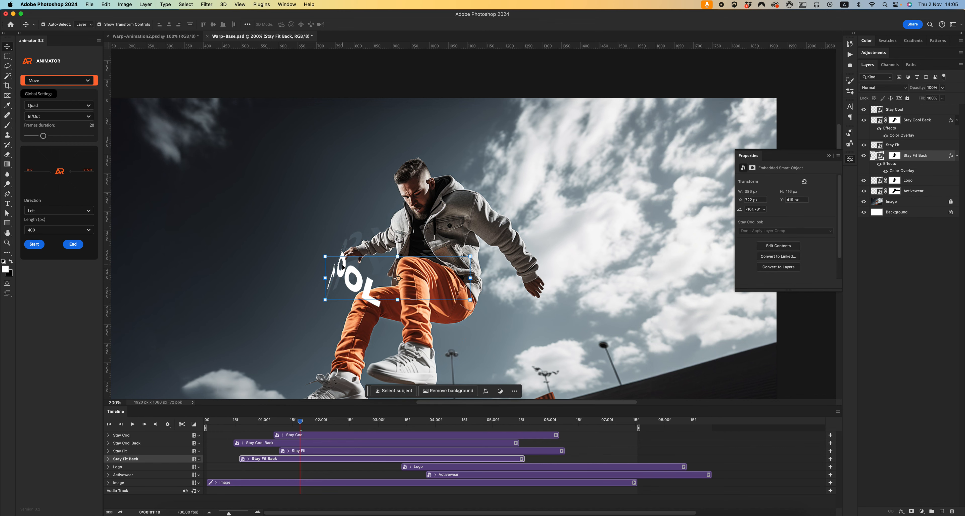
# - Play back the whole animation with no layer selected to check the text bands around the man, and pause at 04:03
pyautogui.press('super+minus')
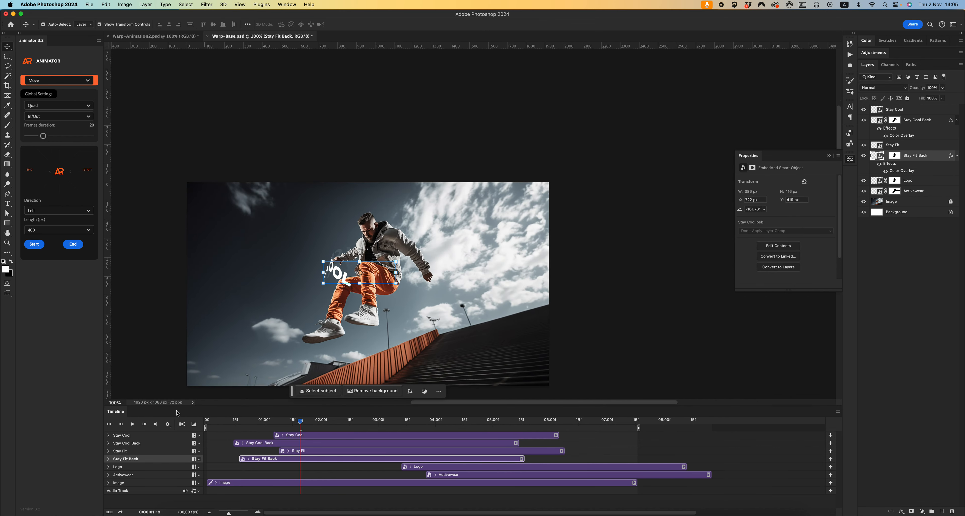
pyautogui.click(133, 424)
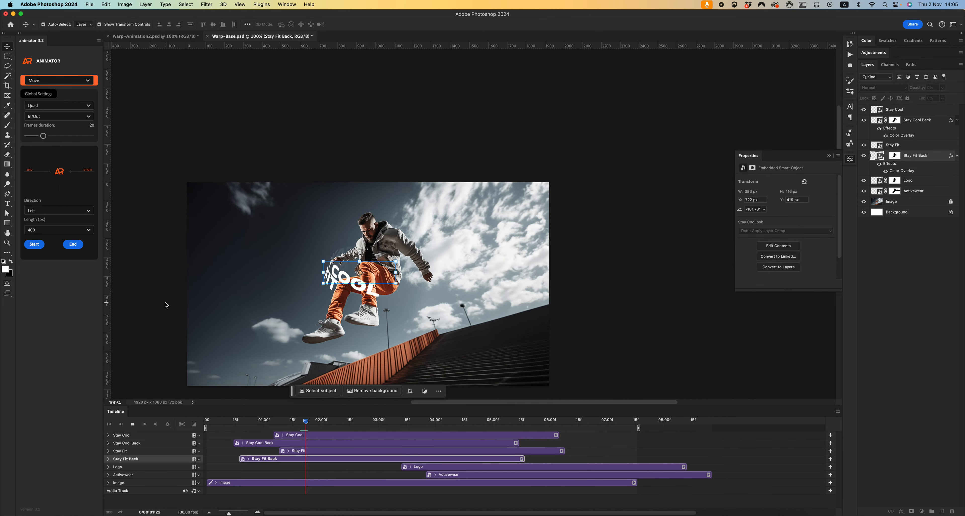
pyautogui.click(186, 279)
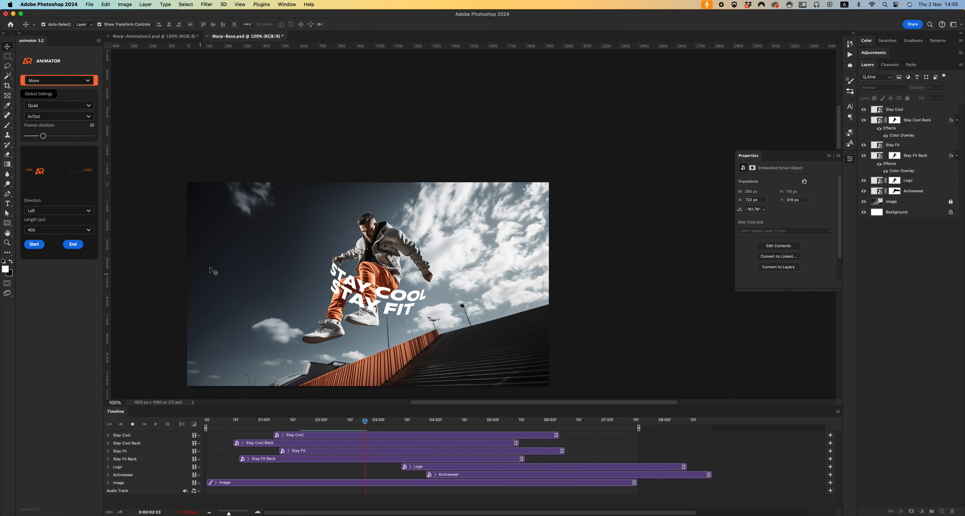
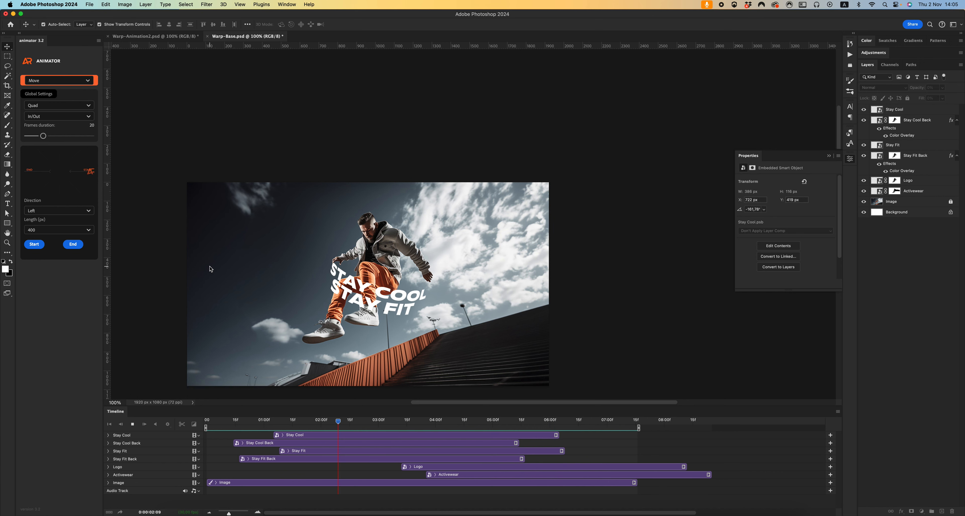
pyautogui.press('space')
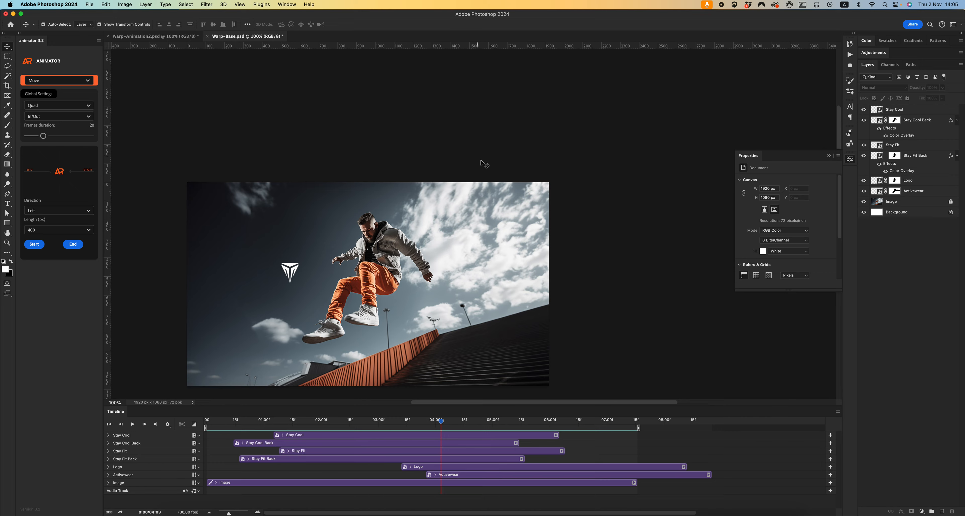
pyautogui.hscroll(5, 482, 162)
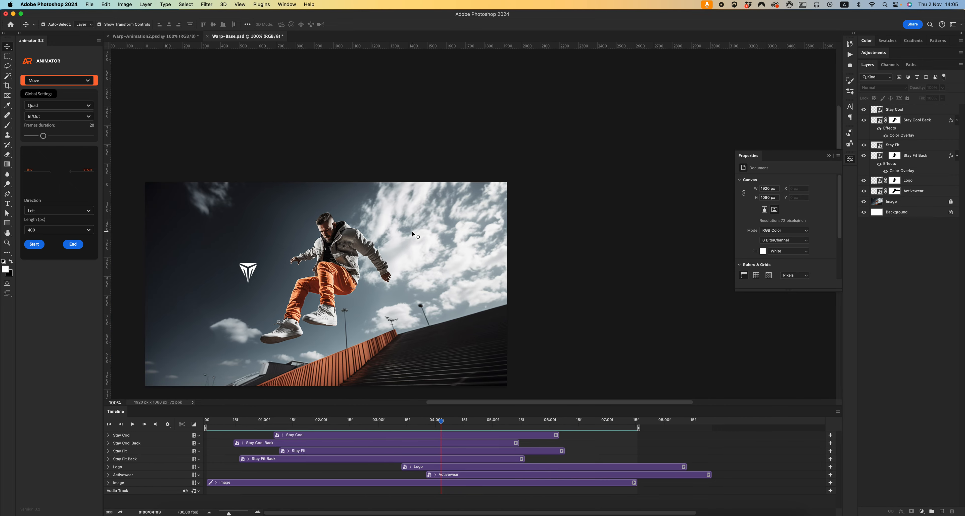
pyautogui.hscroll(-1, 416, 236)
pyautogui.scroll(-3, 413, 233)
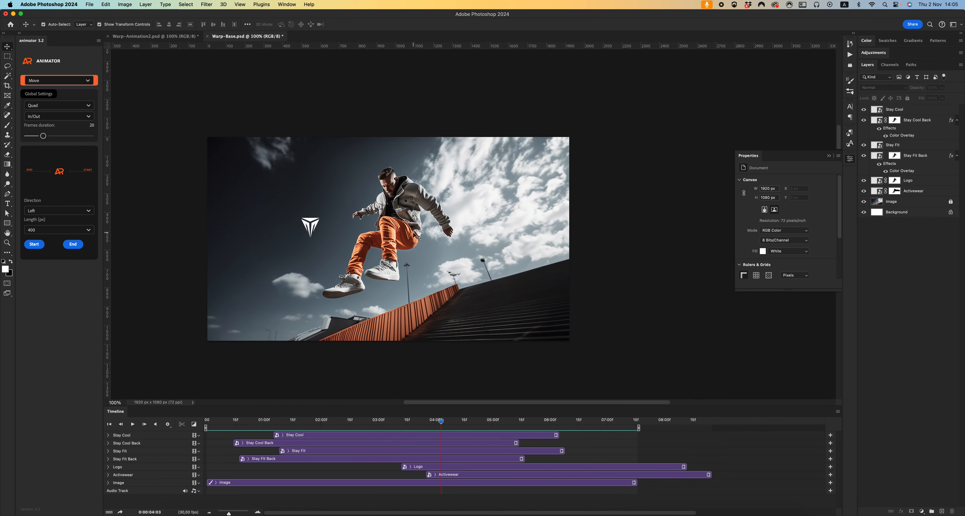